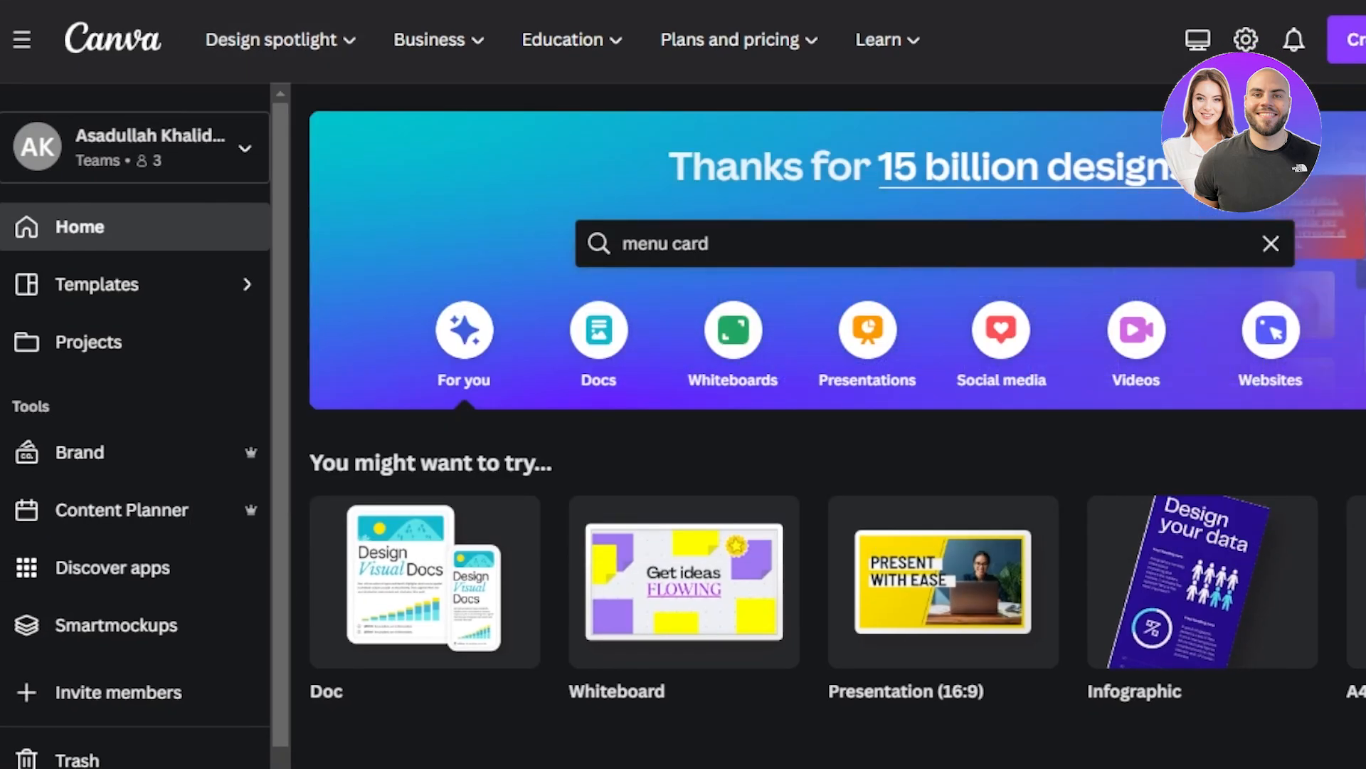
scroll(837, 427, down, 3)
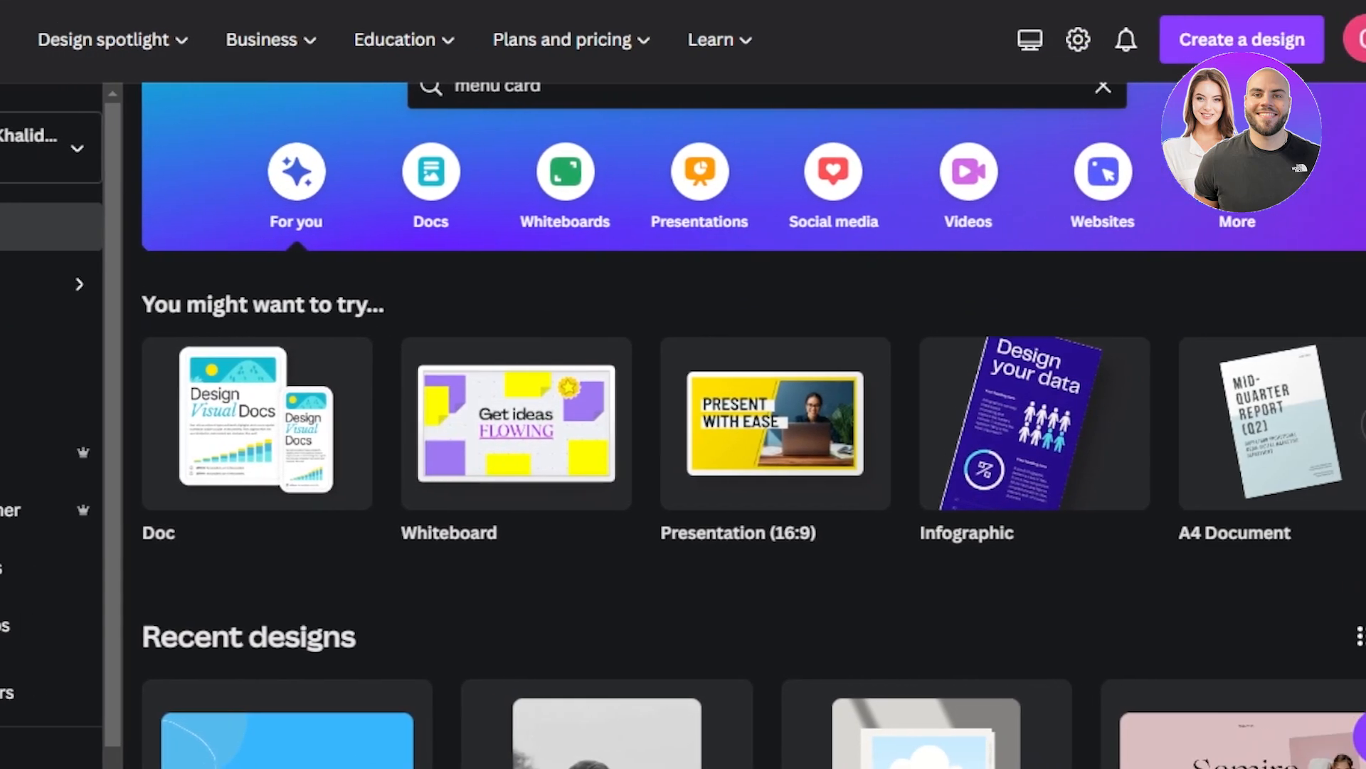
scroll(683, 427, down, 3)
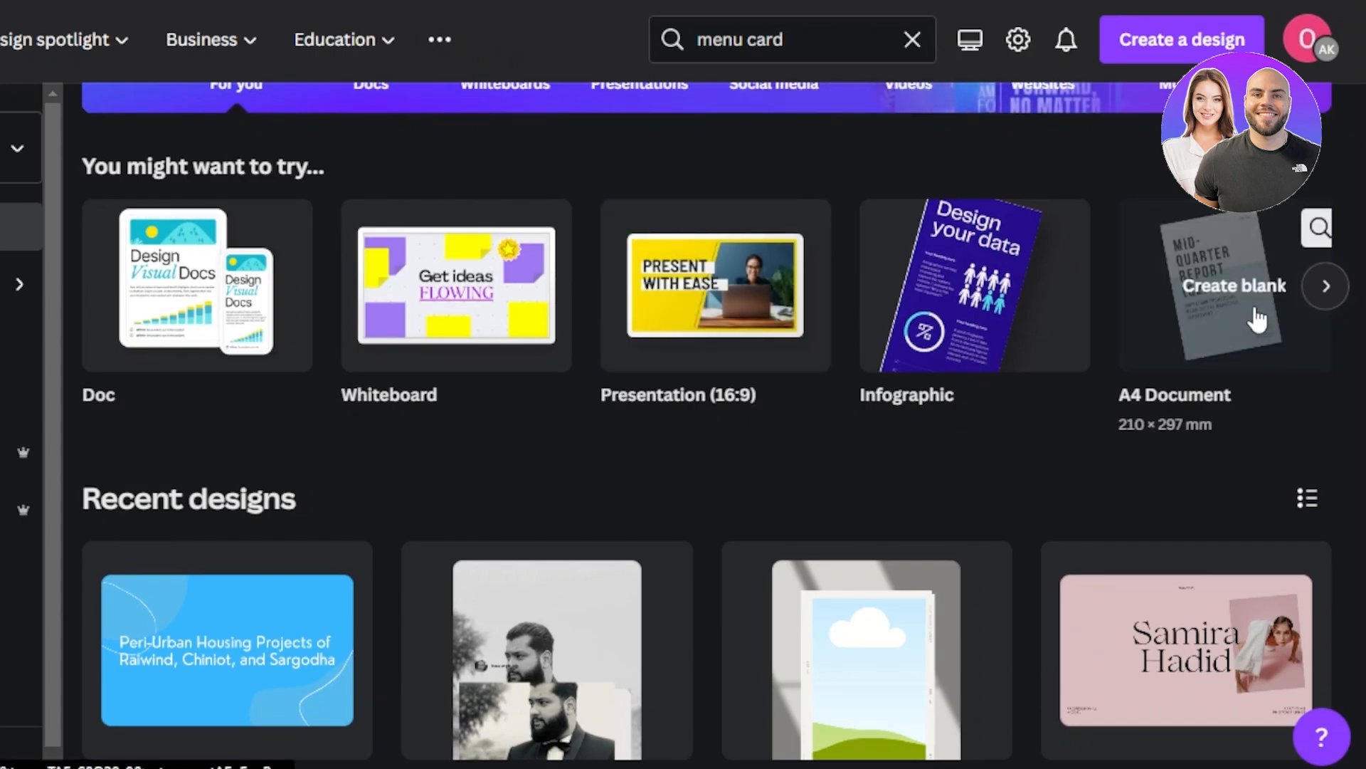
scroll(573, 404, up, 5)
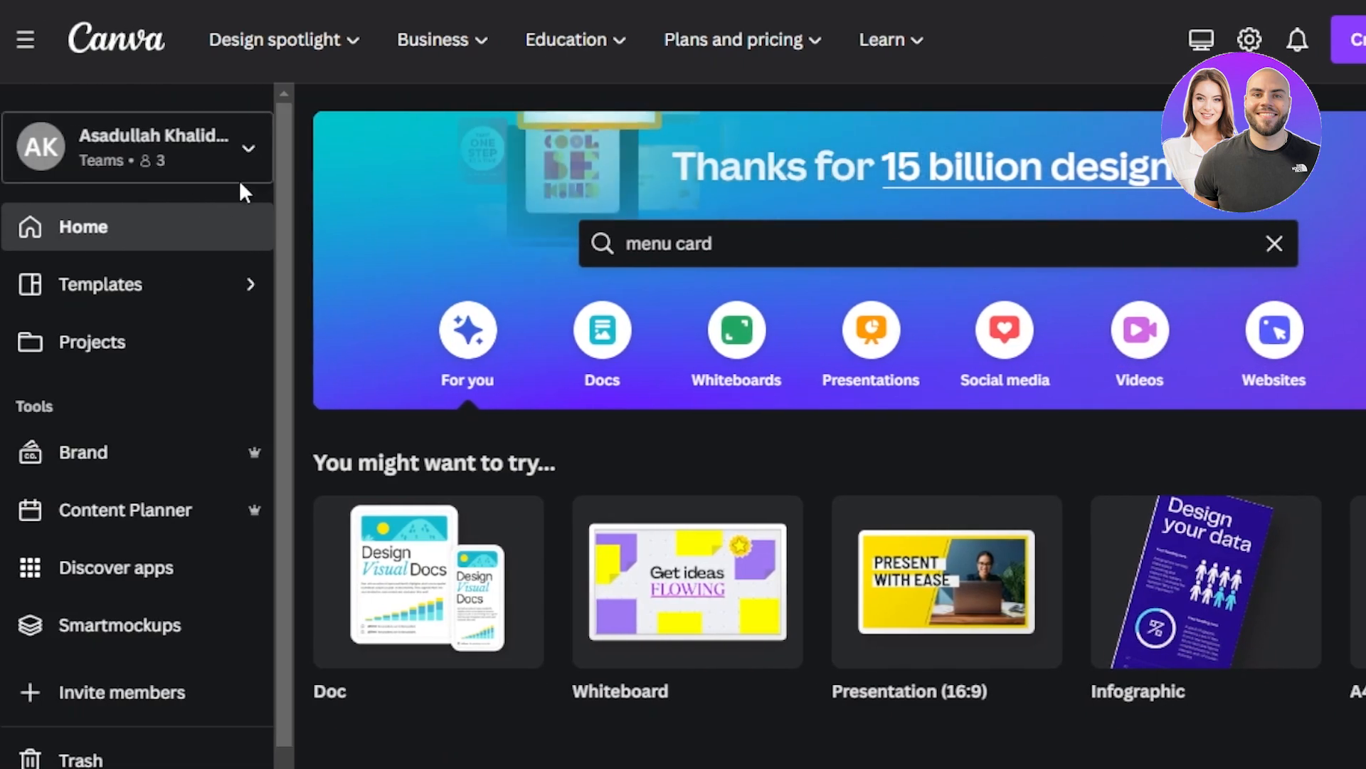
click(133, 157)
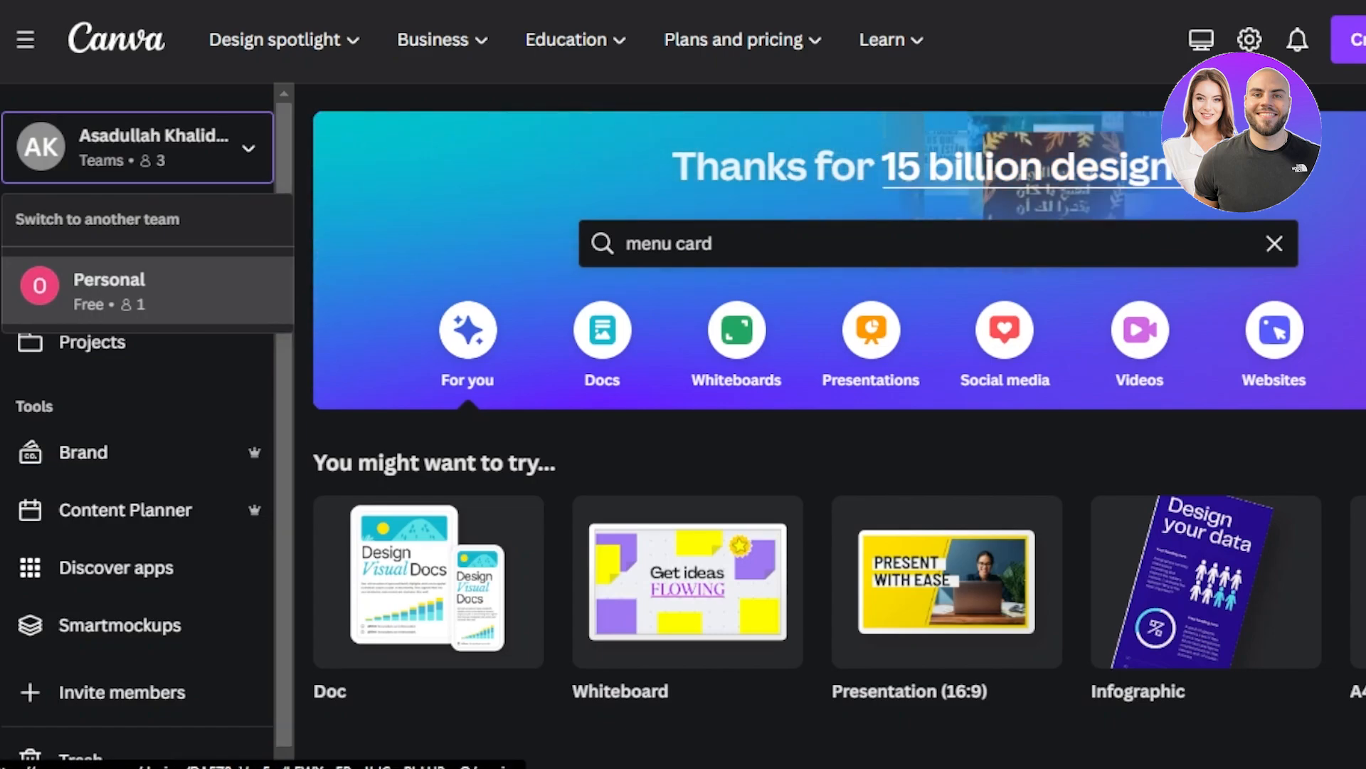
scroll(1144, 162, down, 4)
scroll(1145, 162, up, 4)
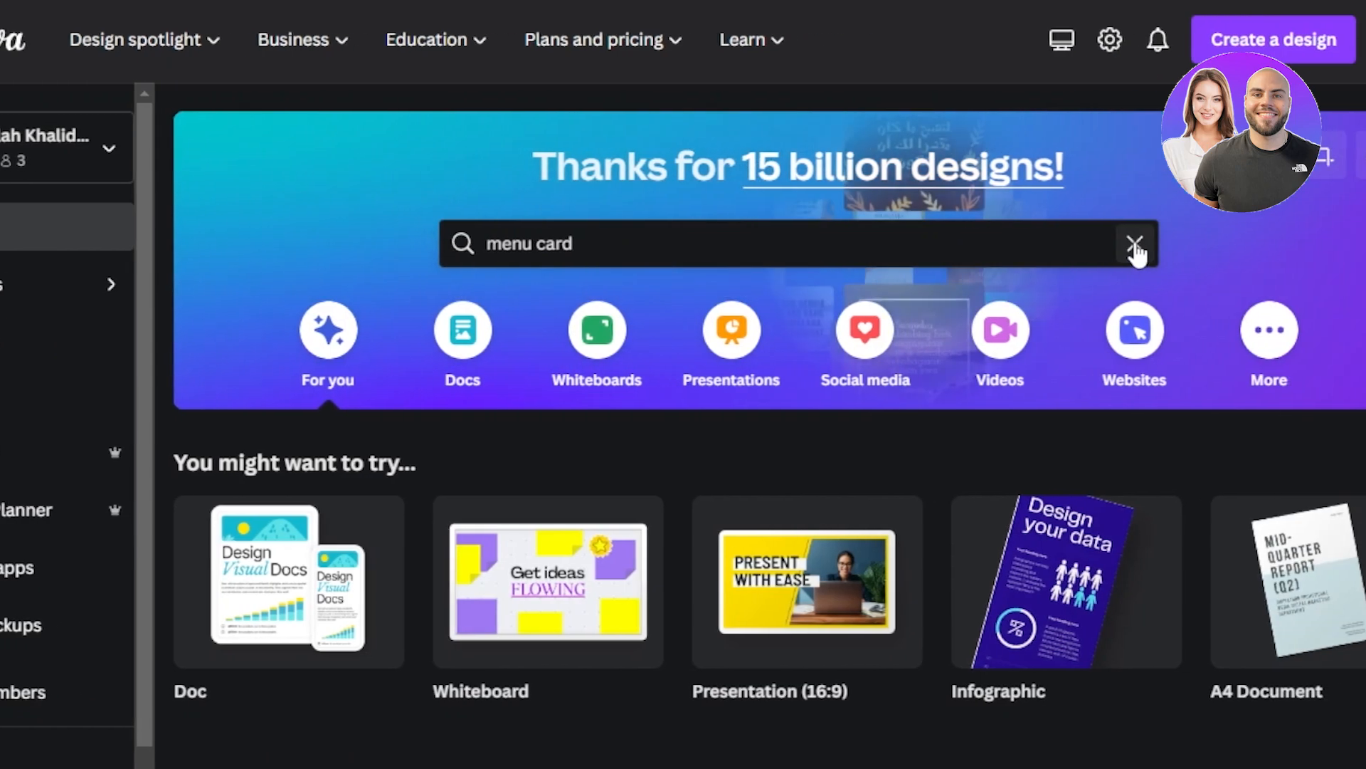
Clear the home page search text and look at the custom size options for a new design.
click(1274, 243)
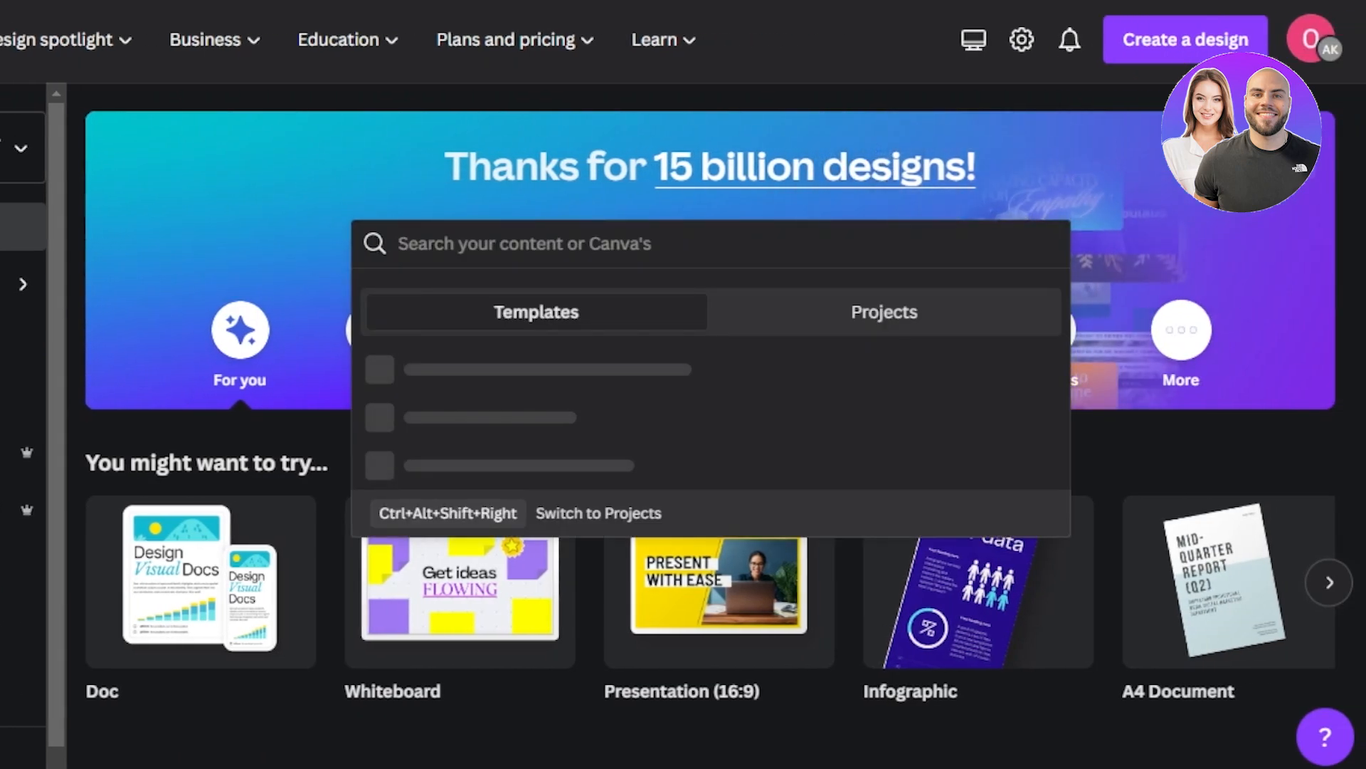
click(1196, 44)
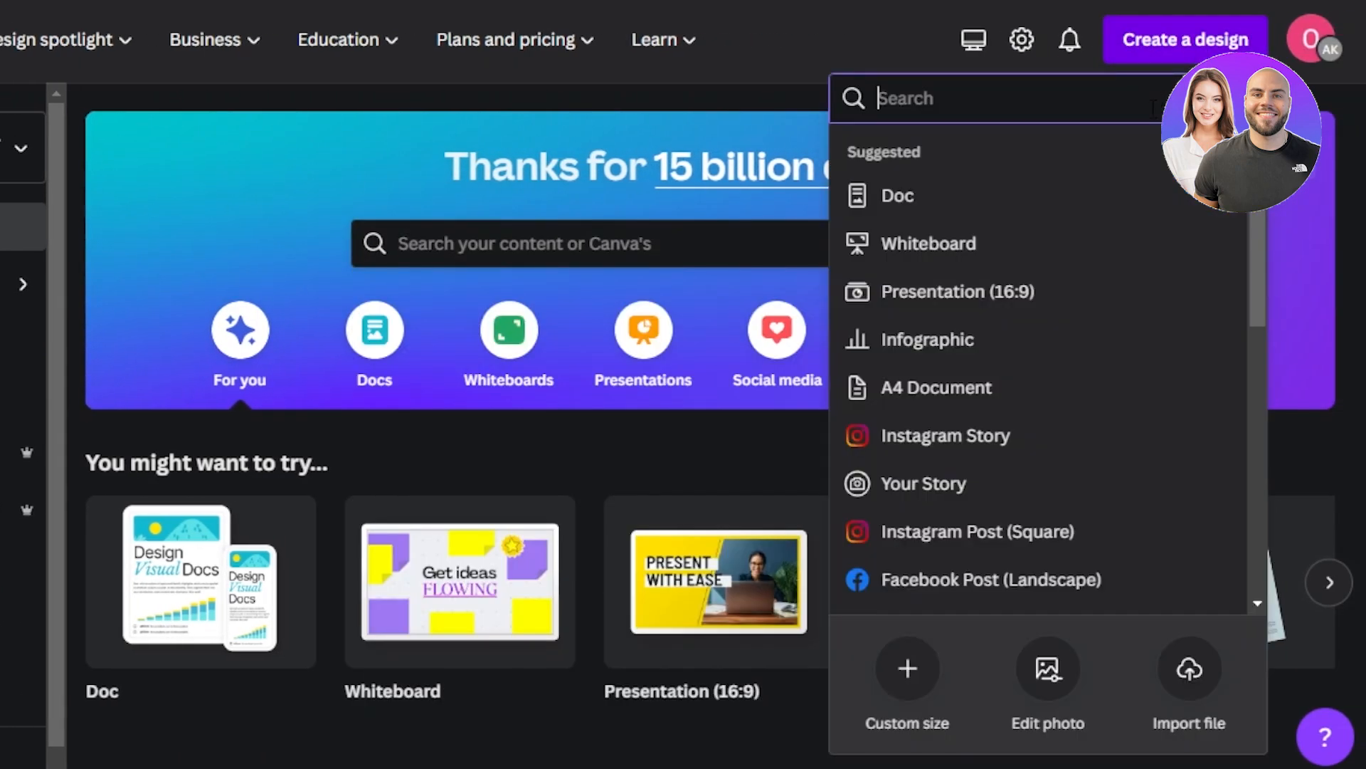
click(907, 676)
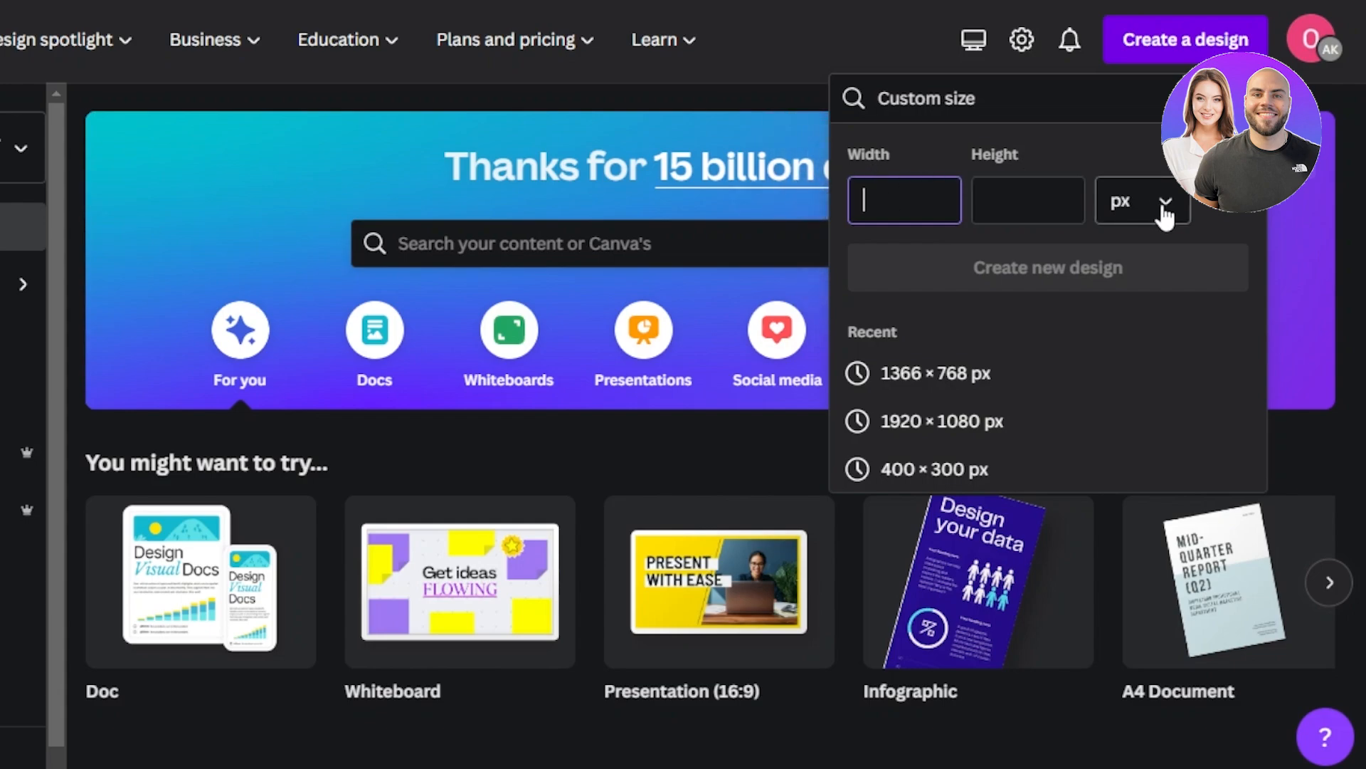
click(1335, 438)
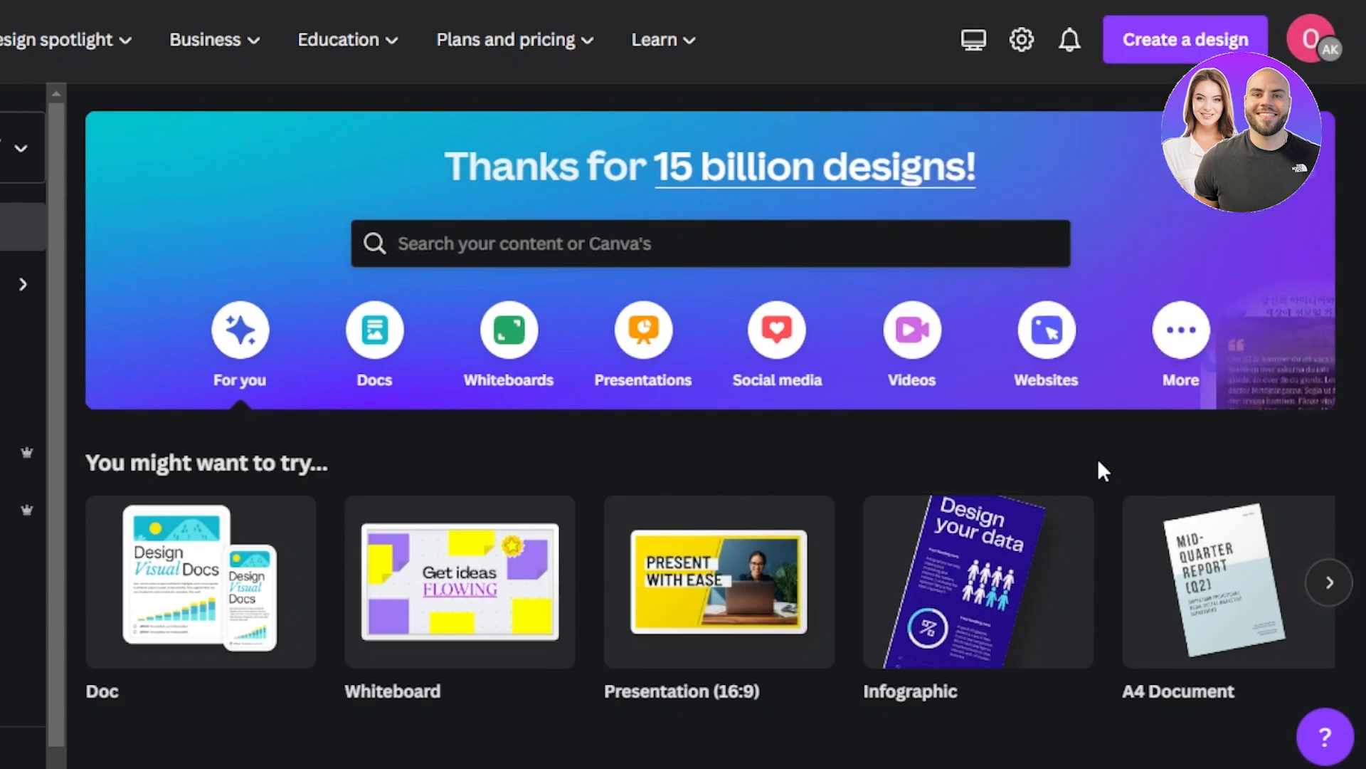
Create a blank Presentation (16:9) design at 1920 × 1080 px.
mouse_move(649, 651)
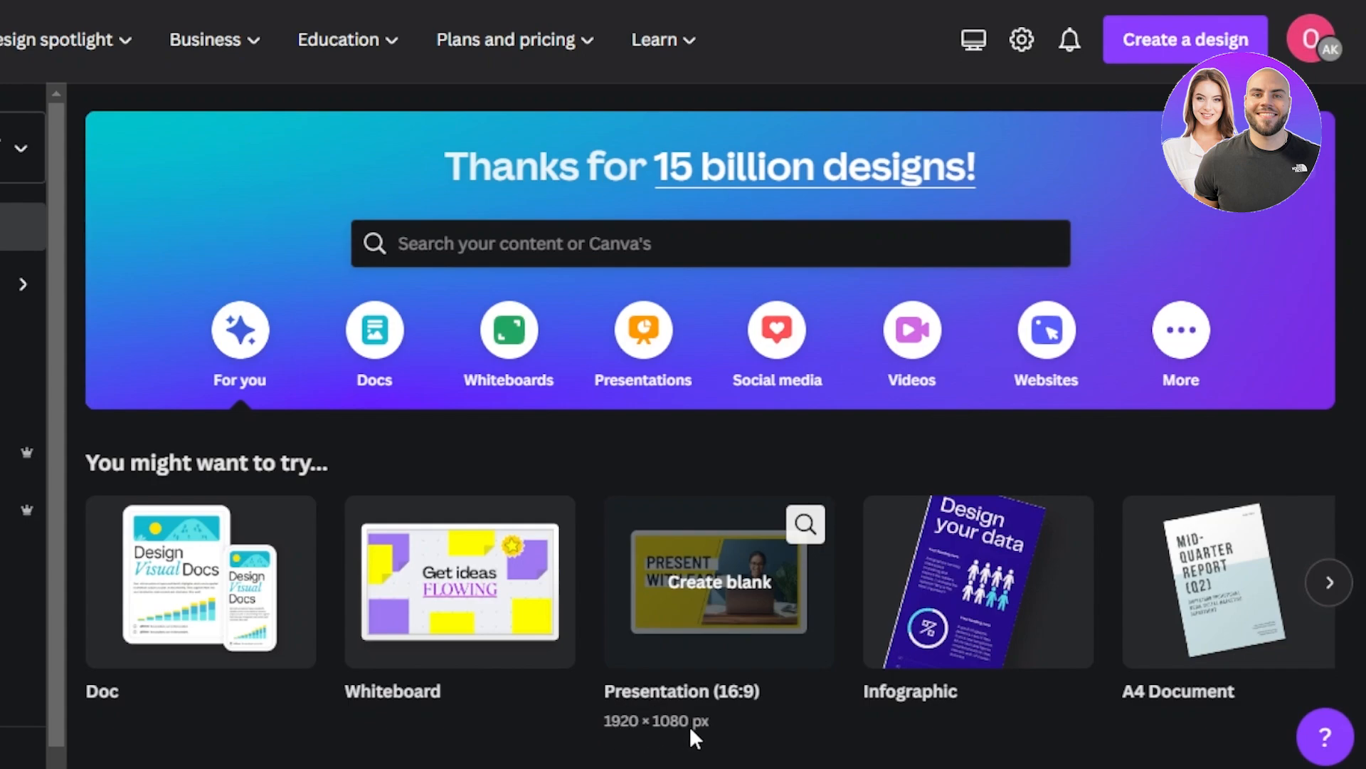
click(724, 584)
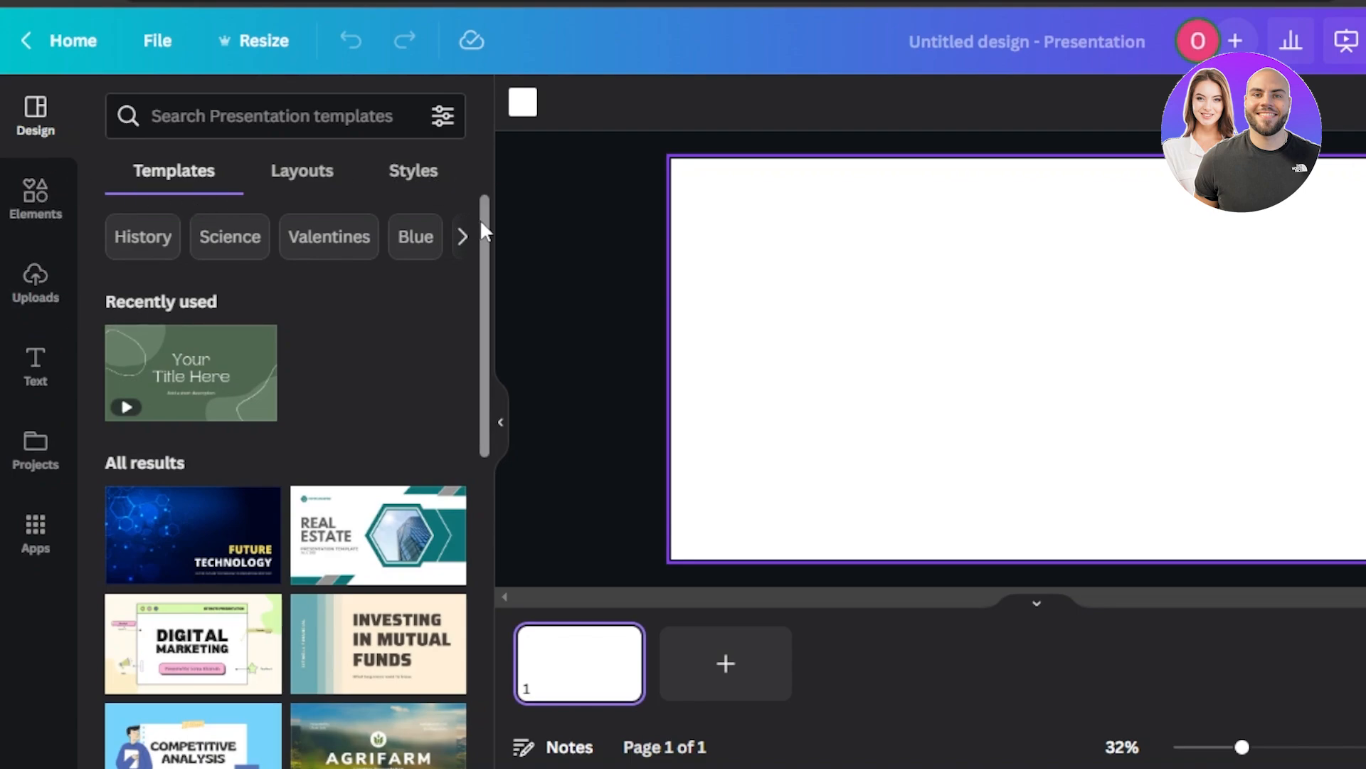
Search the presentation templates for "anim" and choose the suggestion Animated Presentations.
scroll(481, 229, down, 1)
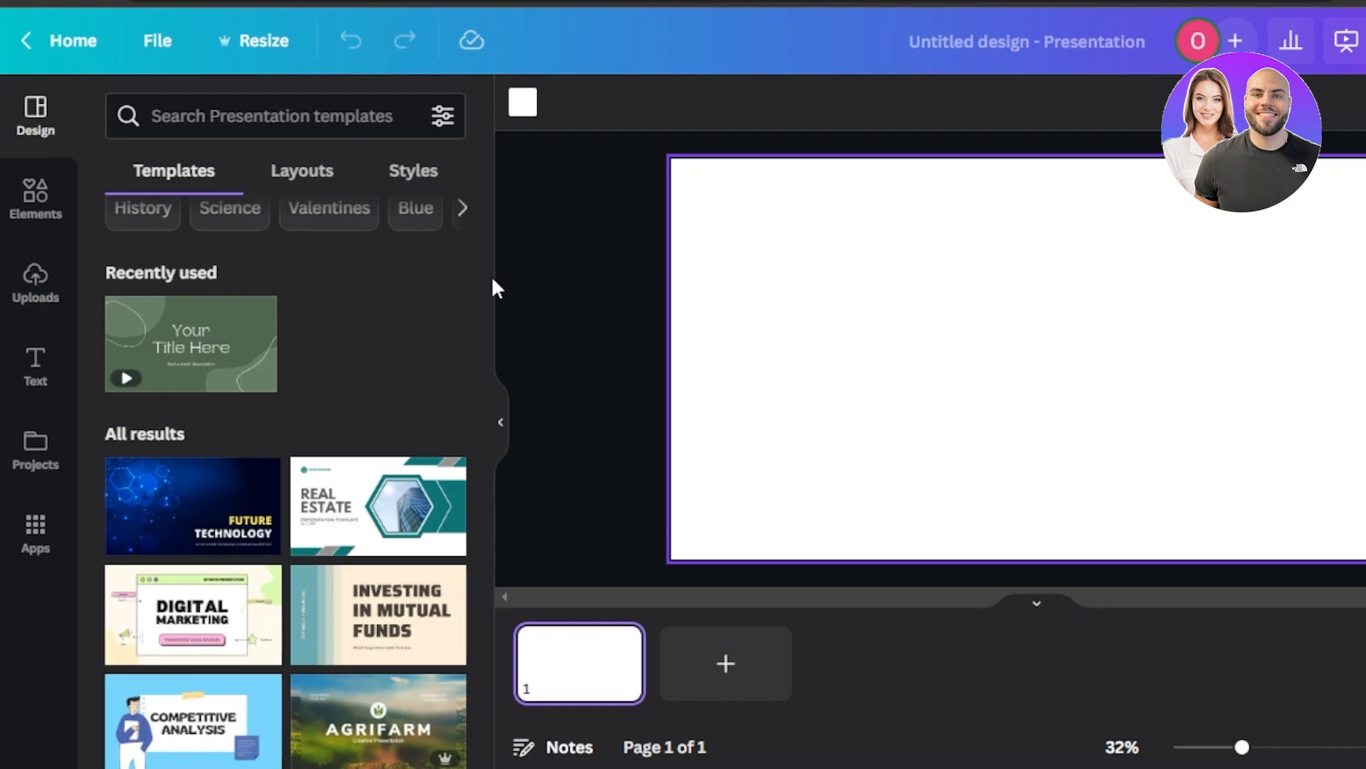
drag(485, 260, 476, 559)
click(298, 108)
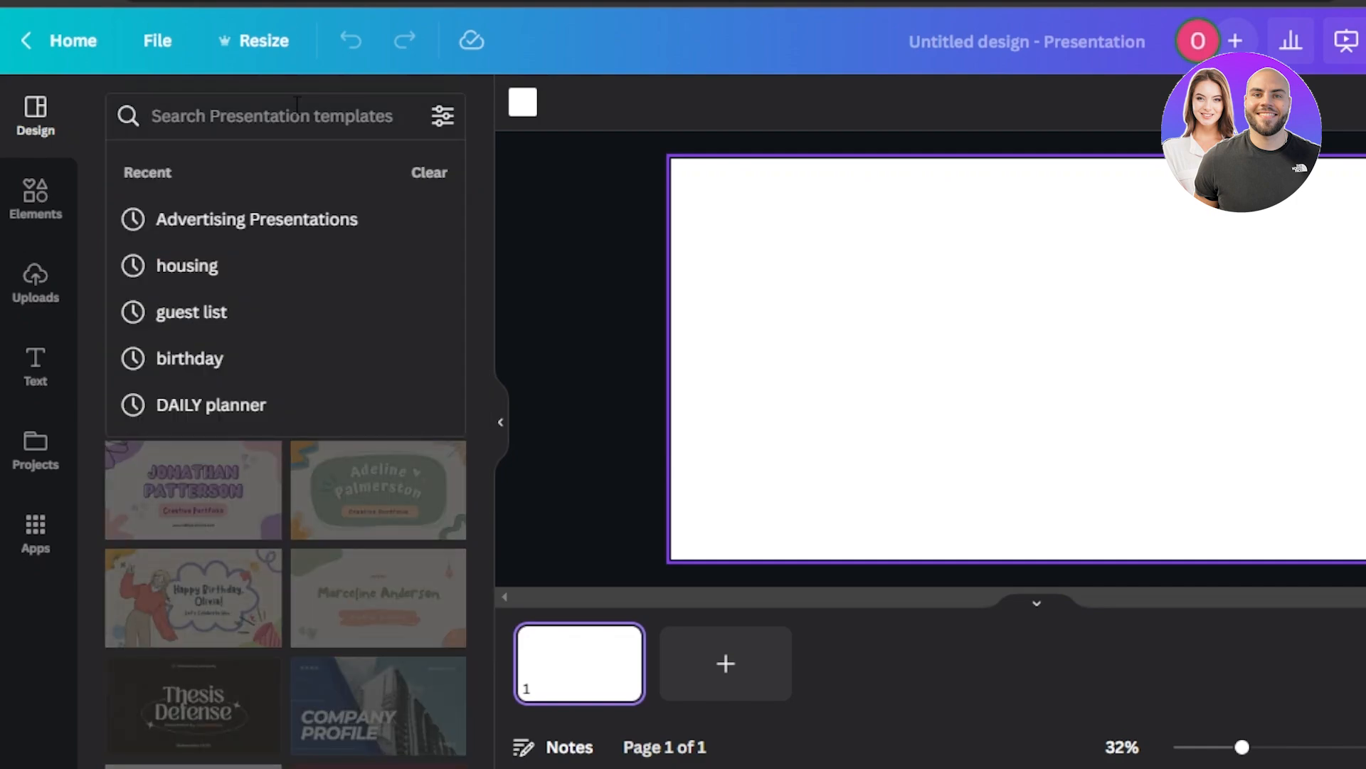
text(anim)
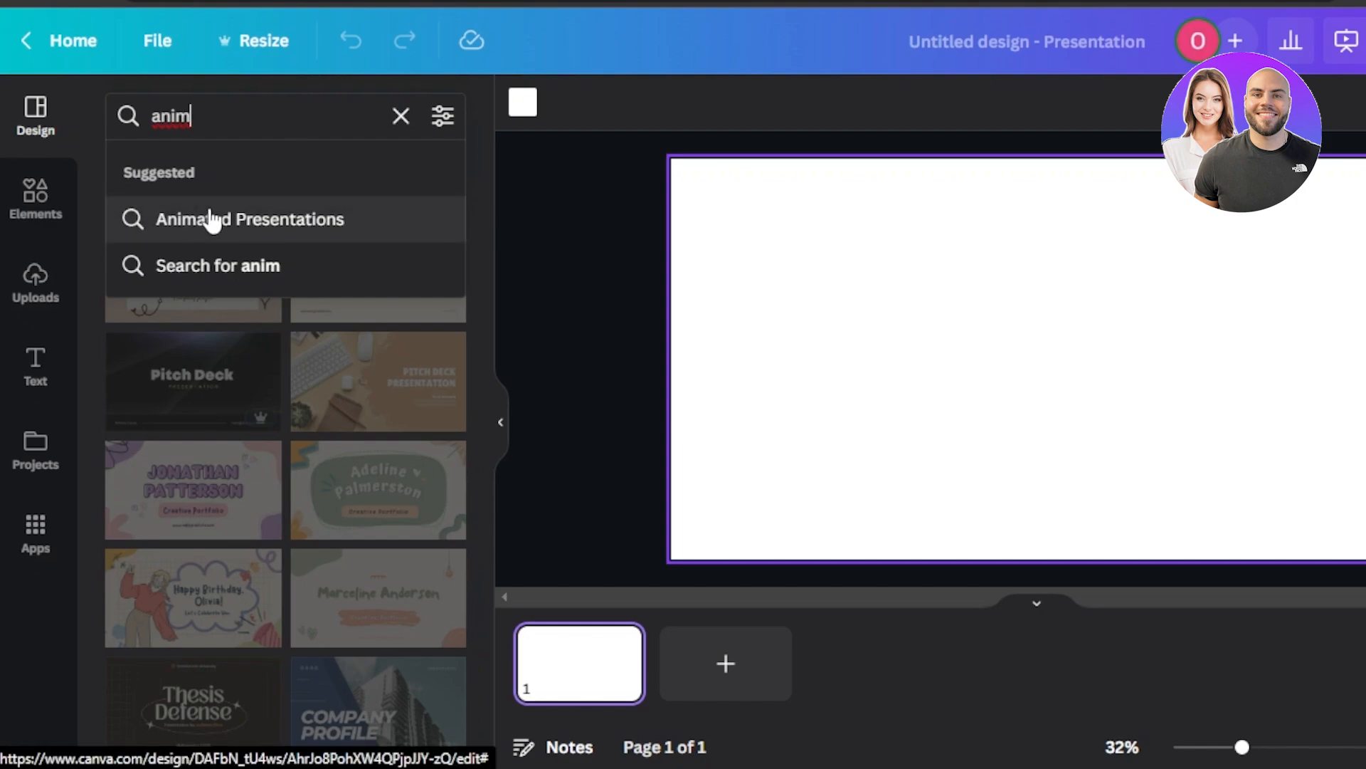
click(187, 218)
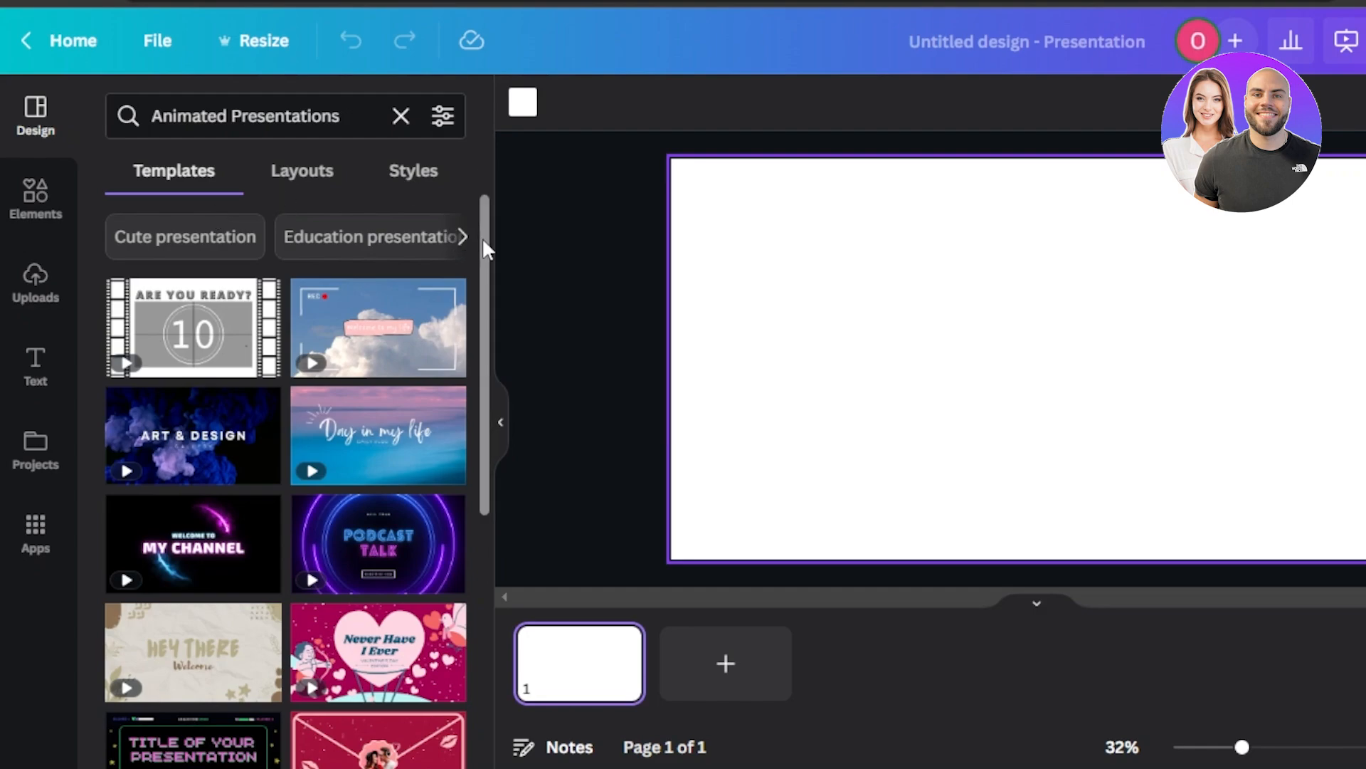
Apply the cloud title page of the Pink and White Cute Playful Kawaii Aesthetic Recording YouTube Intro template to page 1.
drag(482, 242, 481, 638)
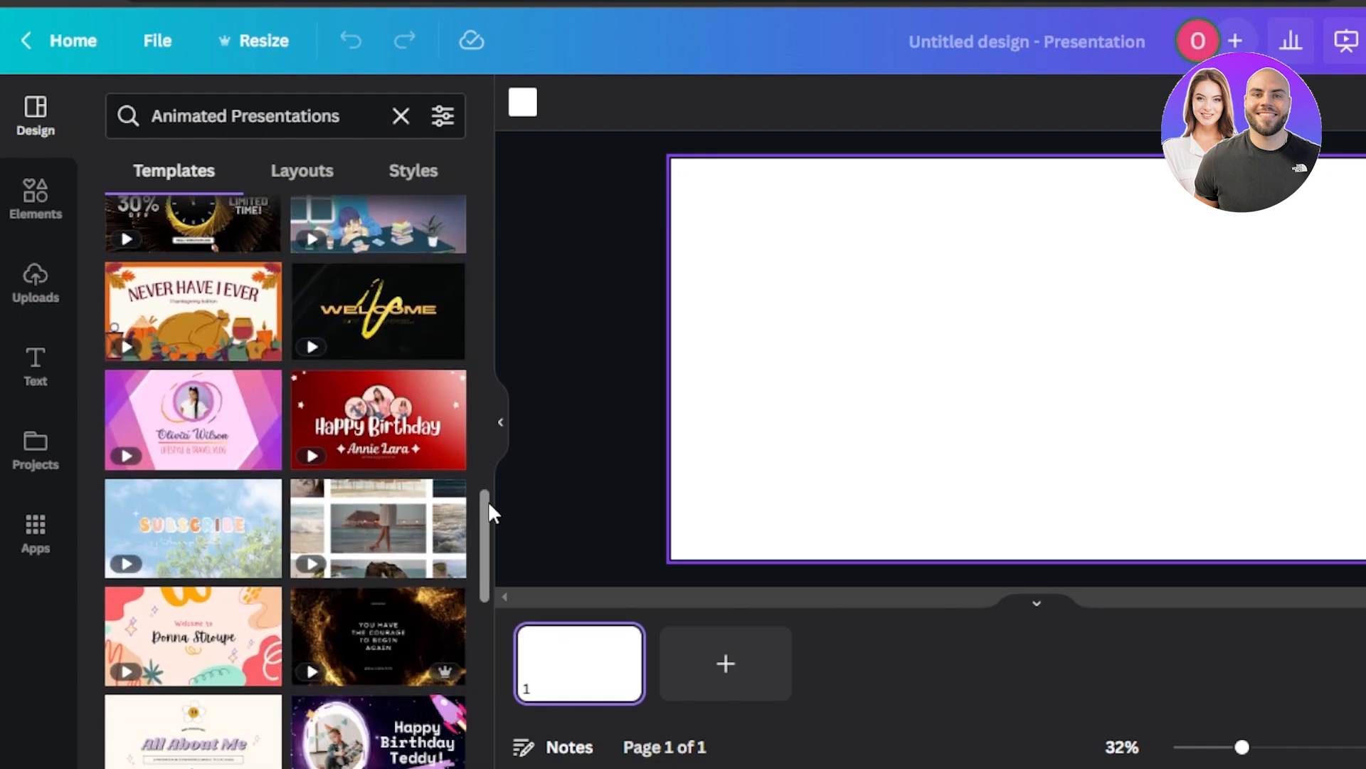
drag(483, 502, 481, 616)
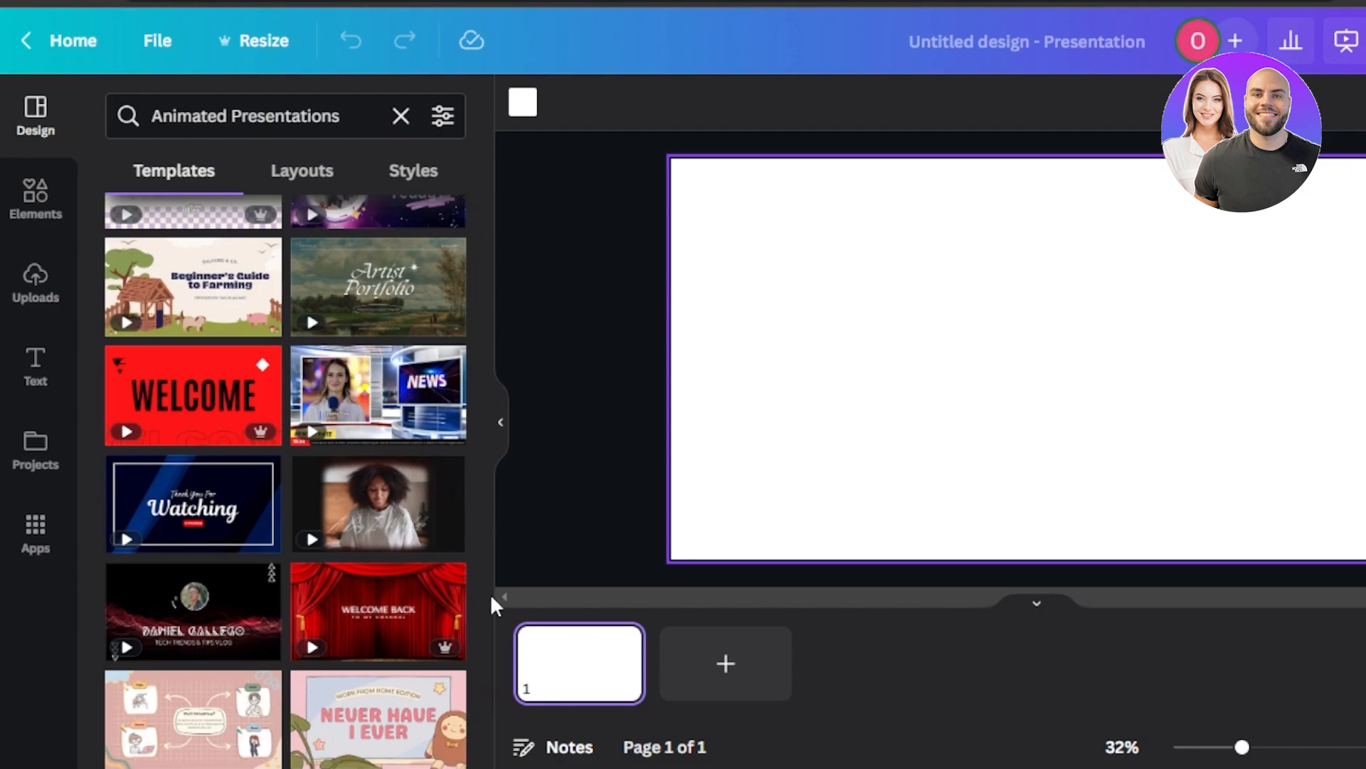
scroll(486, 612, down, 3)
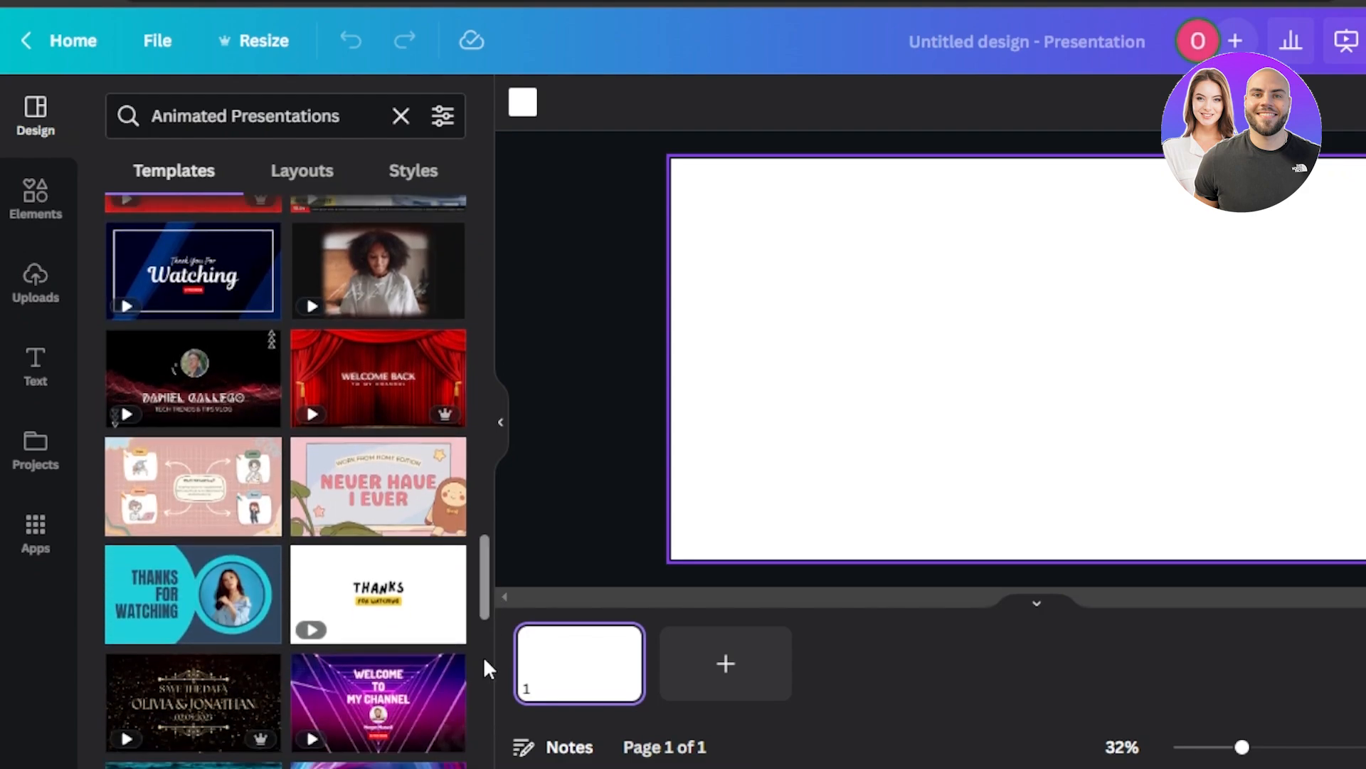
drag(484, 658, 478, 354)
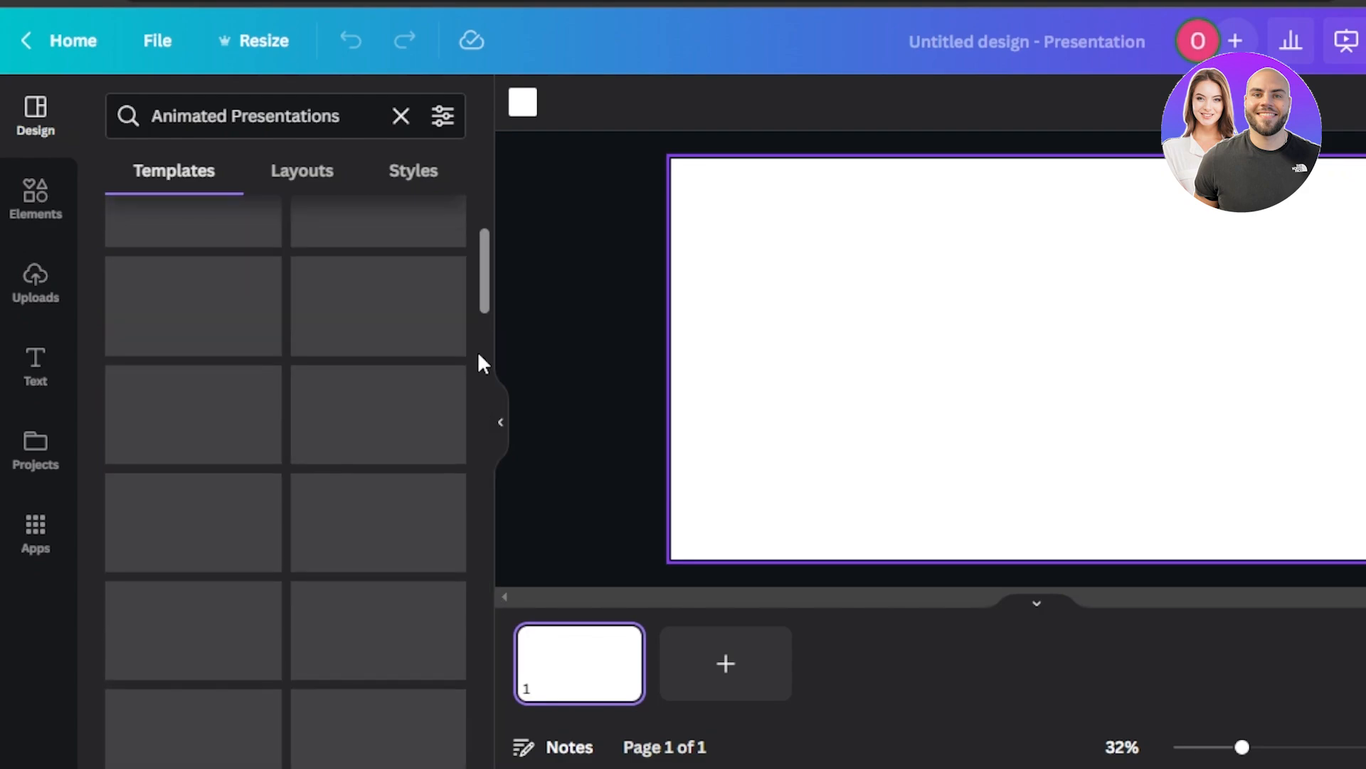
drag(483, 302, 484, 231)
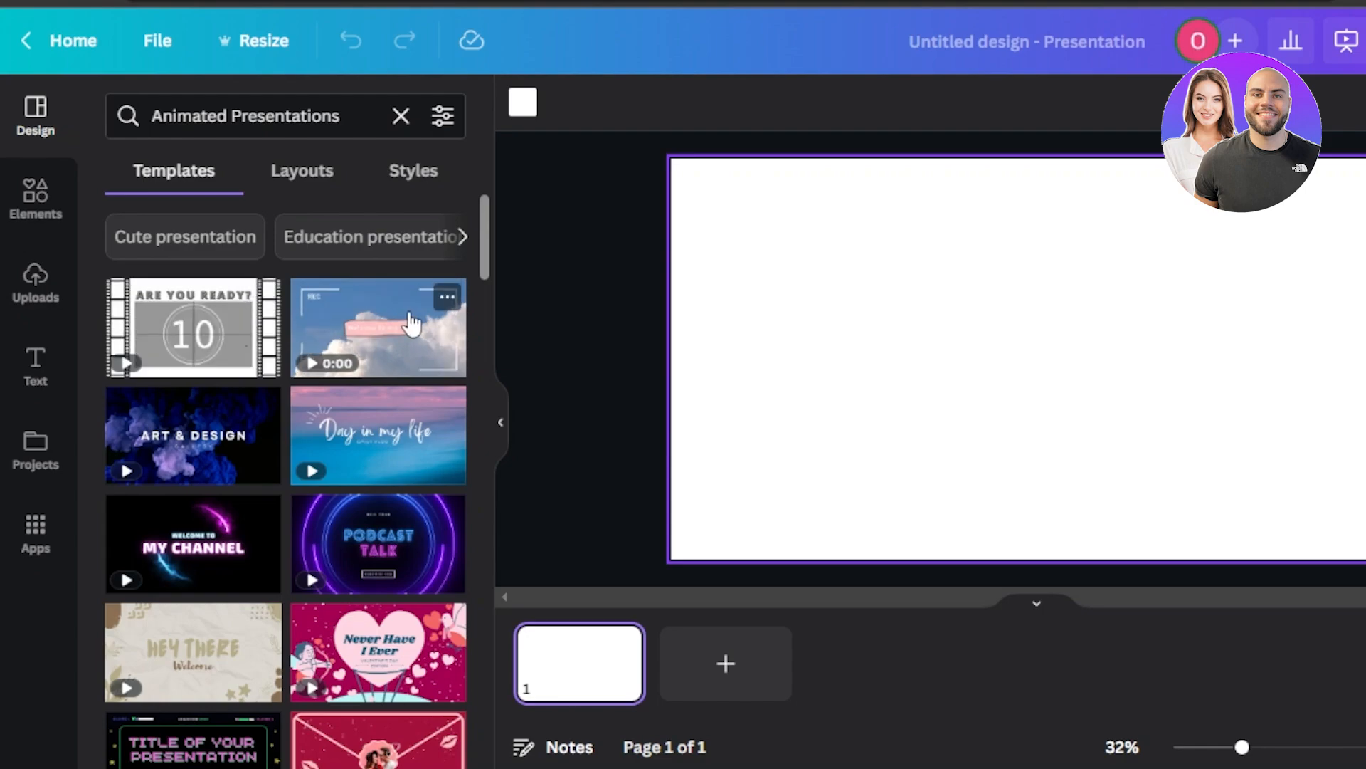
click(372, 348)
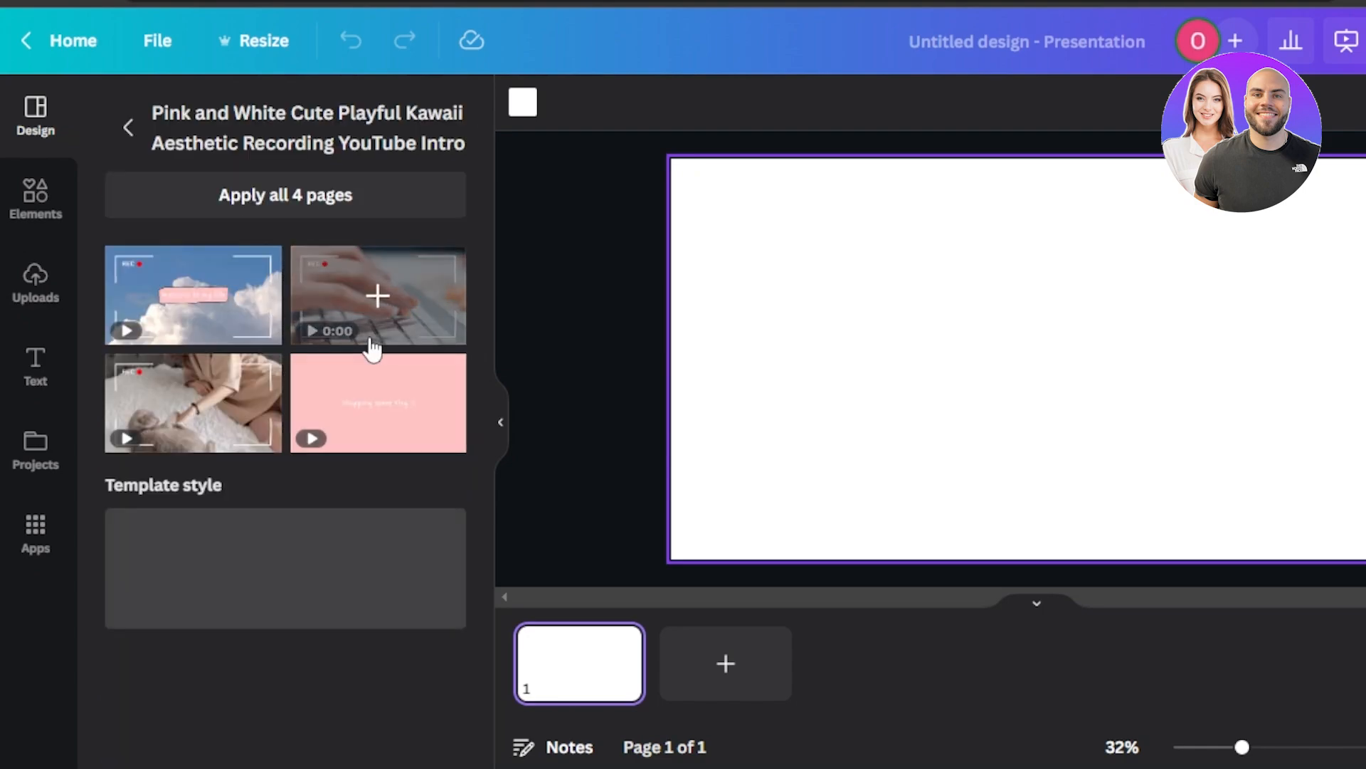
click(200, 331)
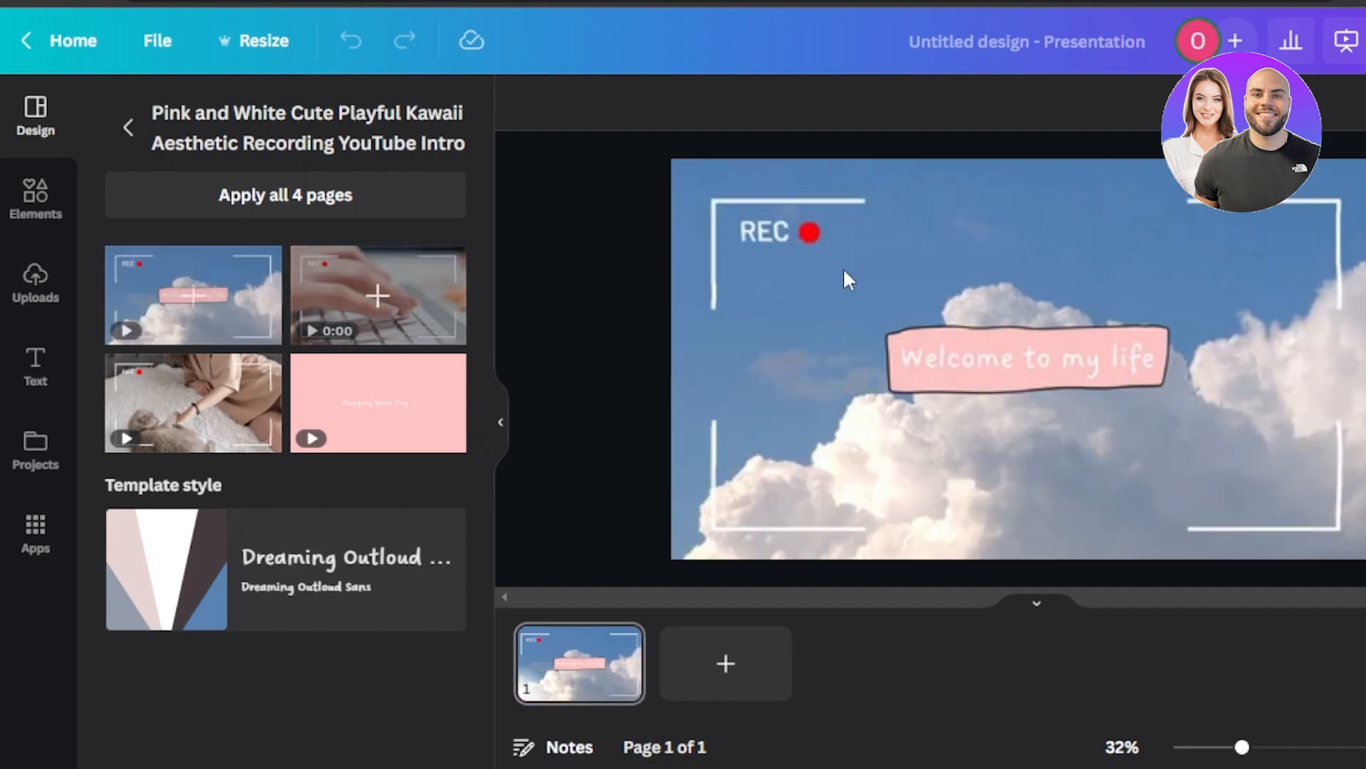
Extend the trimmed length of page 1's cloud background video to 4.0 s.
click(701, 323)
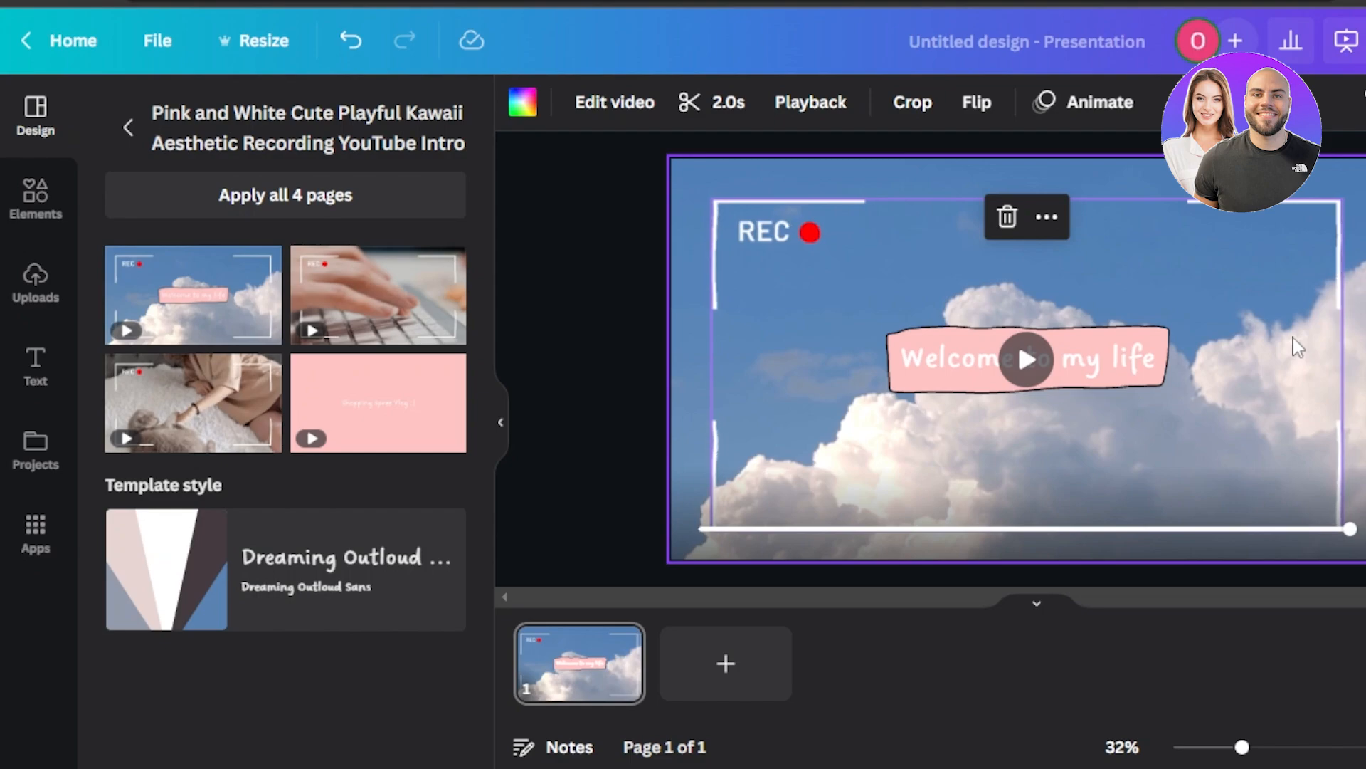
click(1027, 359)
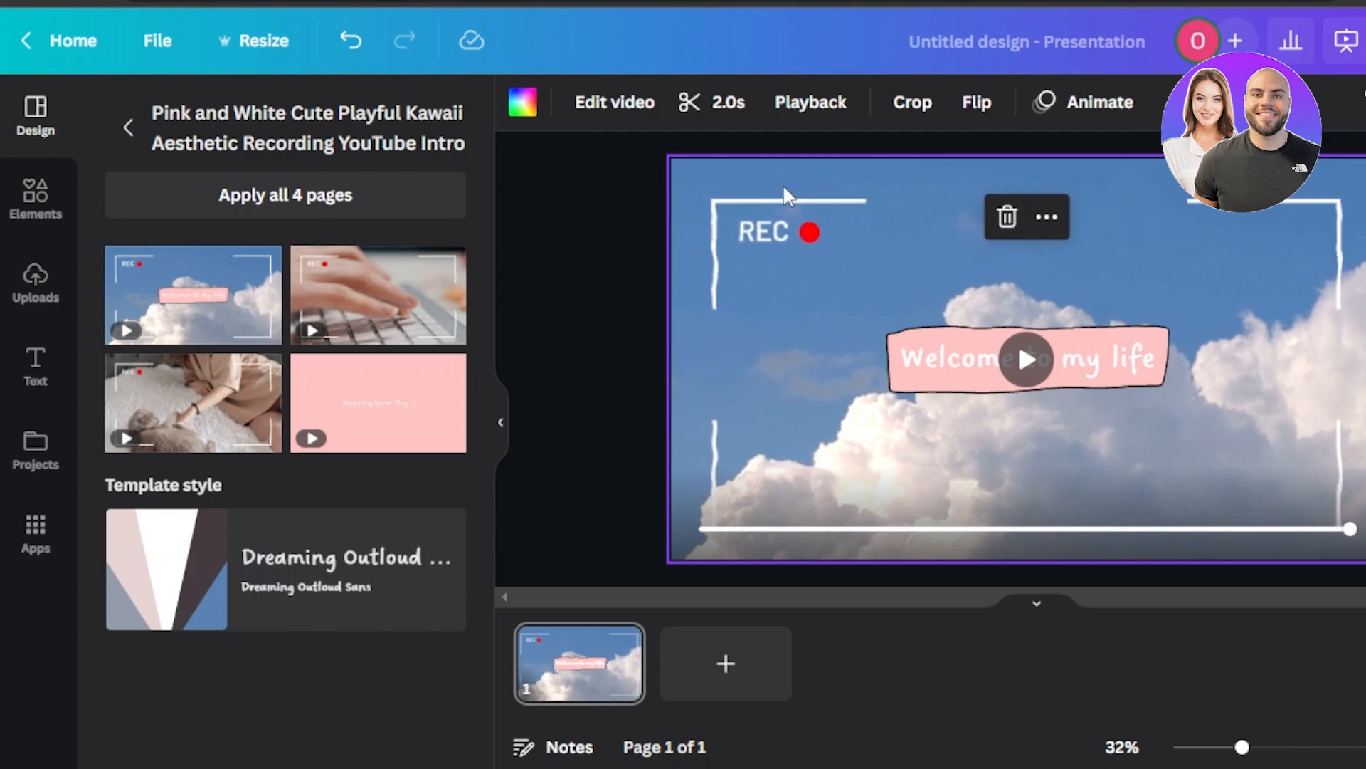
click(717, 113)
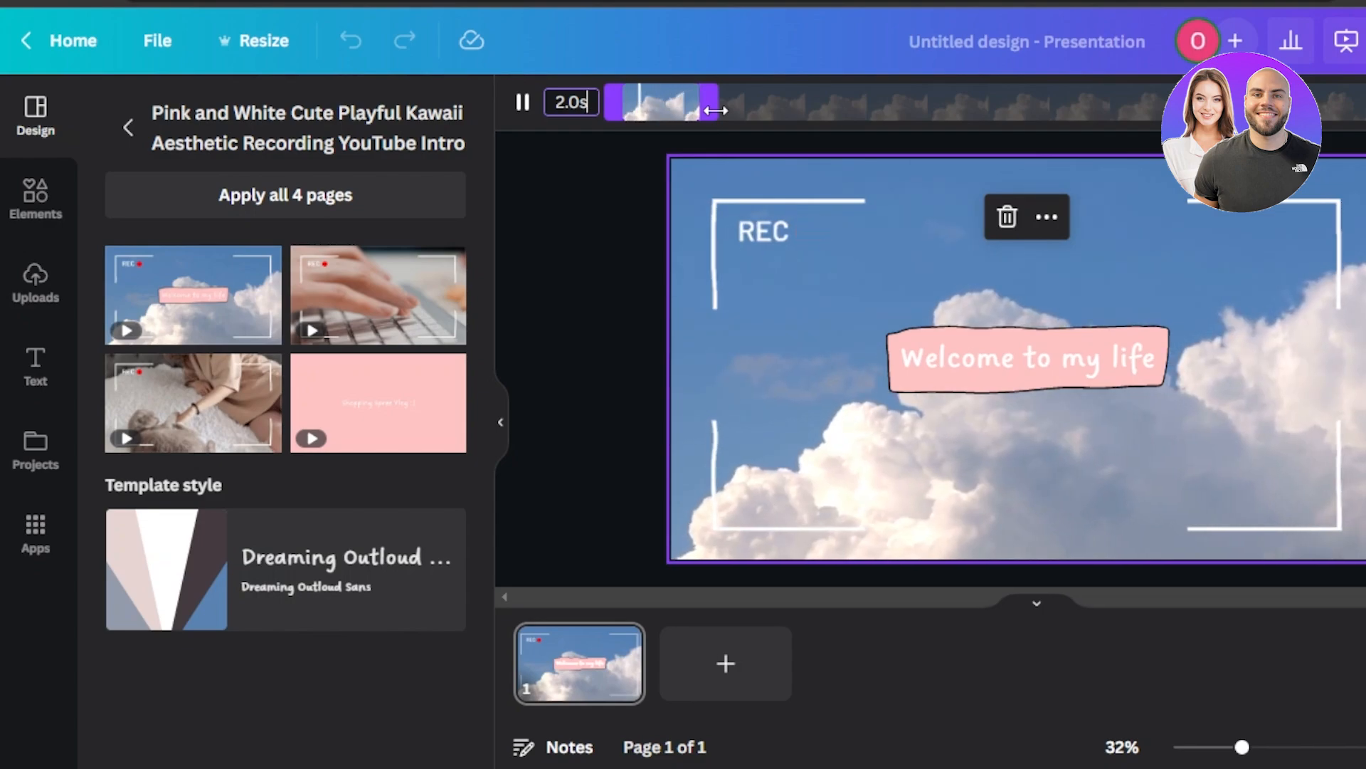
drag(715, 111, 787, 93)
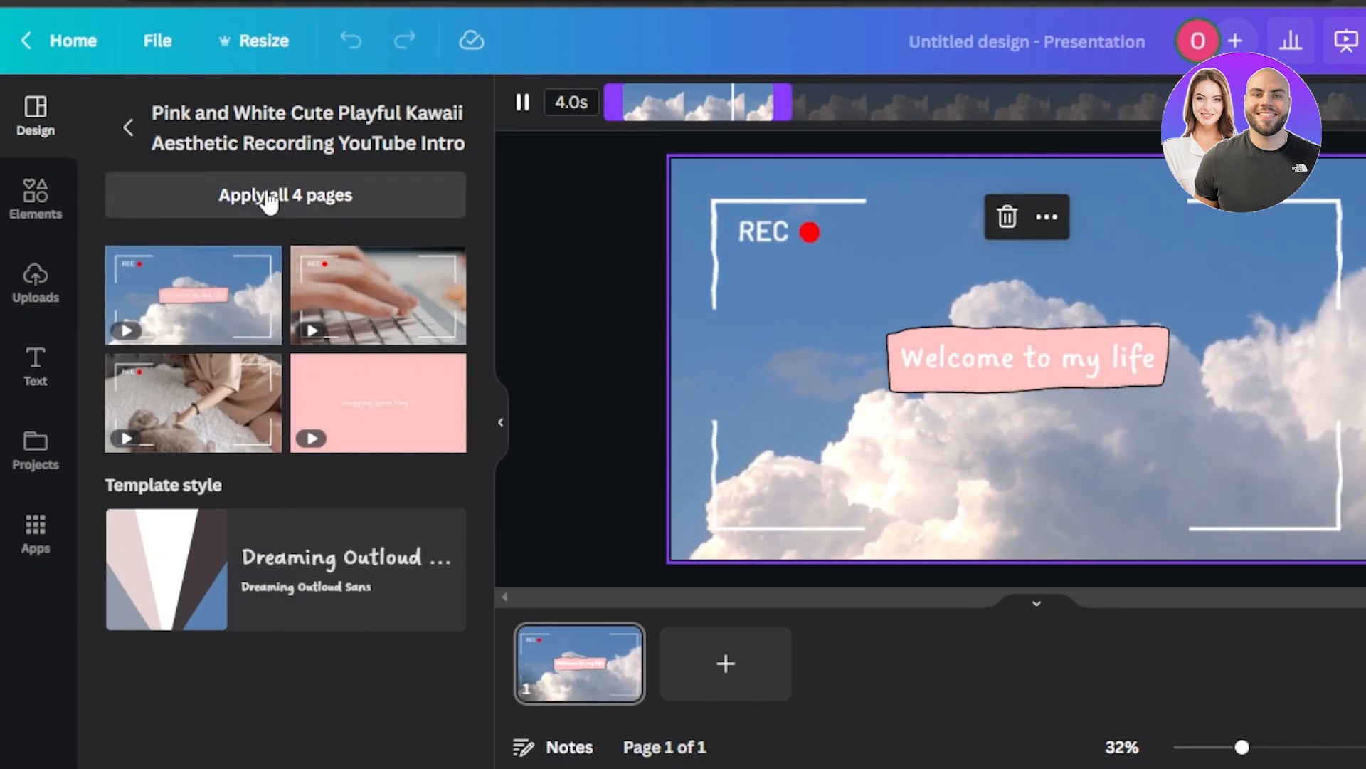
Replace the title text "Welcome to my life" in the pink banner on page 1 with "WELCOME".
click(46, 207)
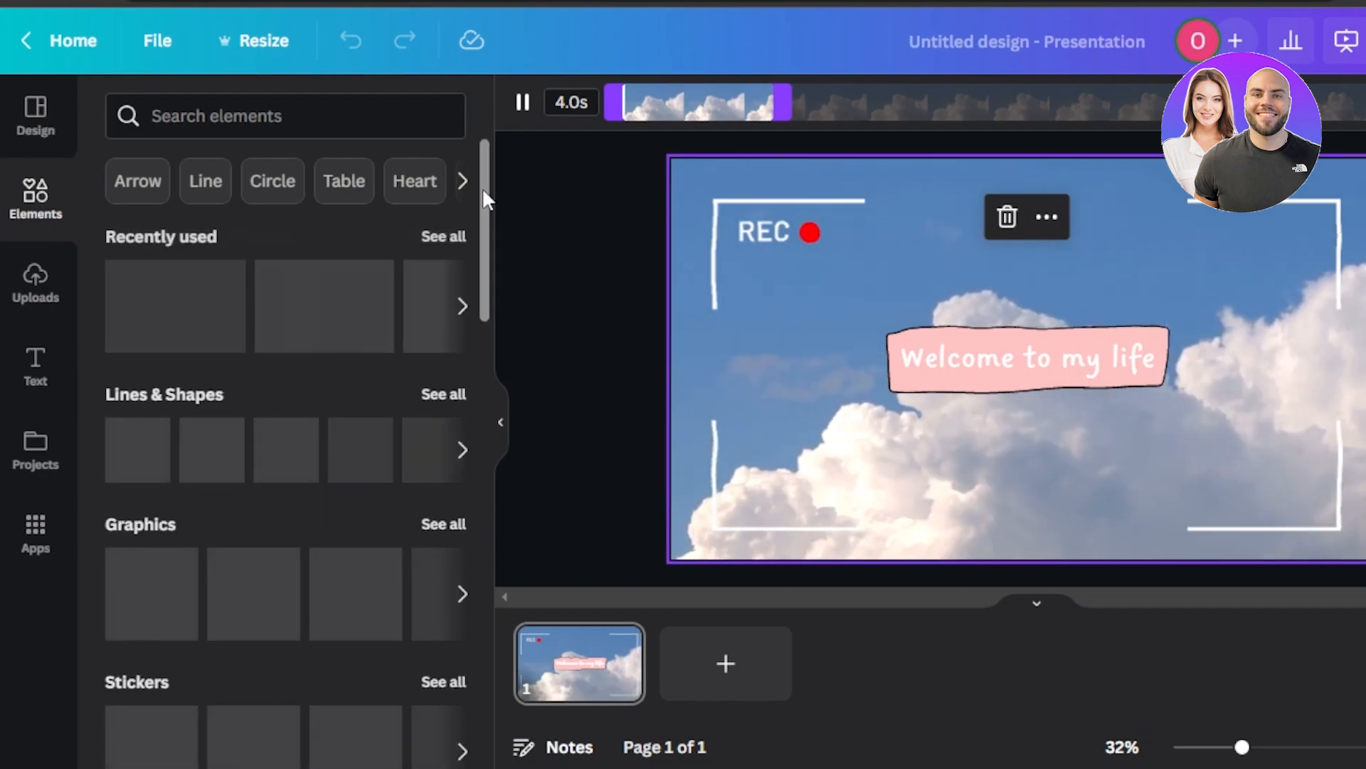
scroll(467, 268, down, 3)
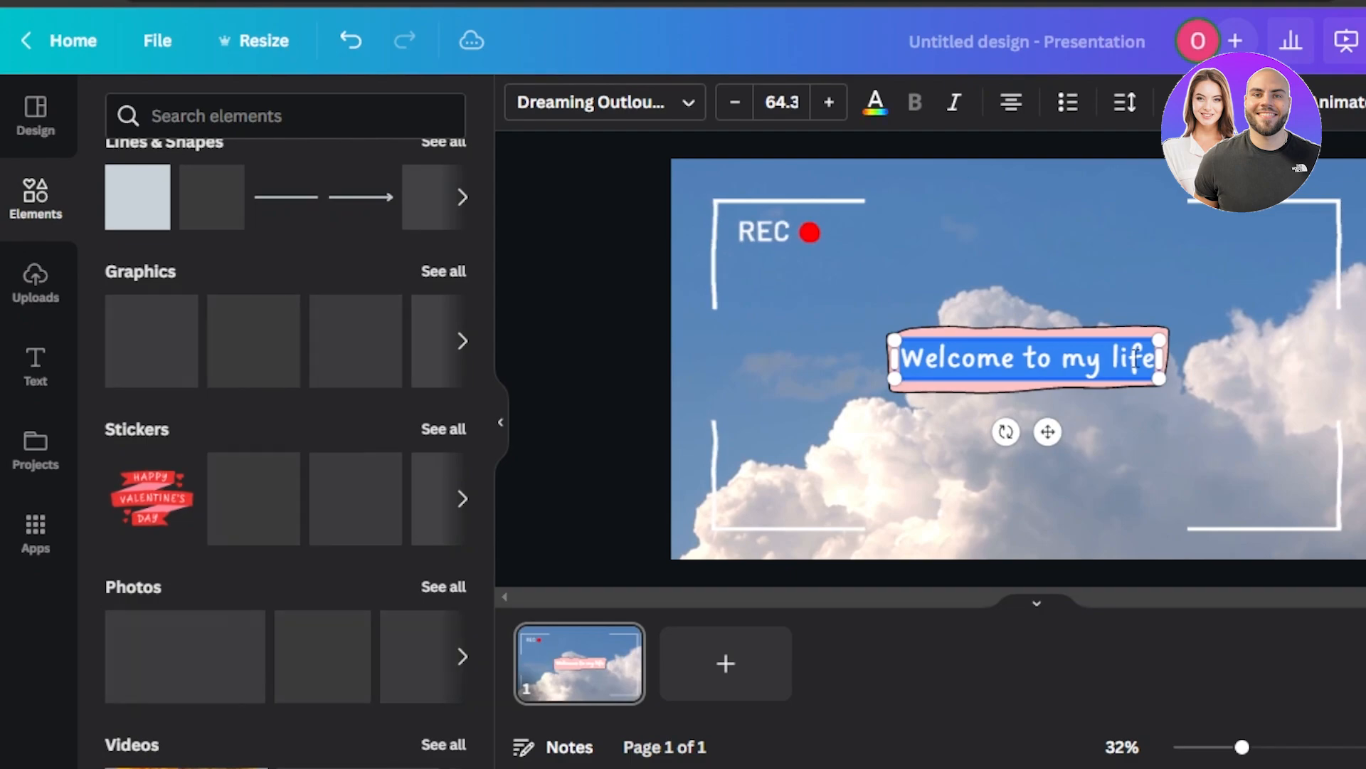
key(BackSpace)
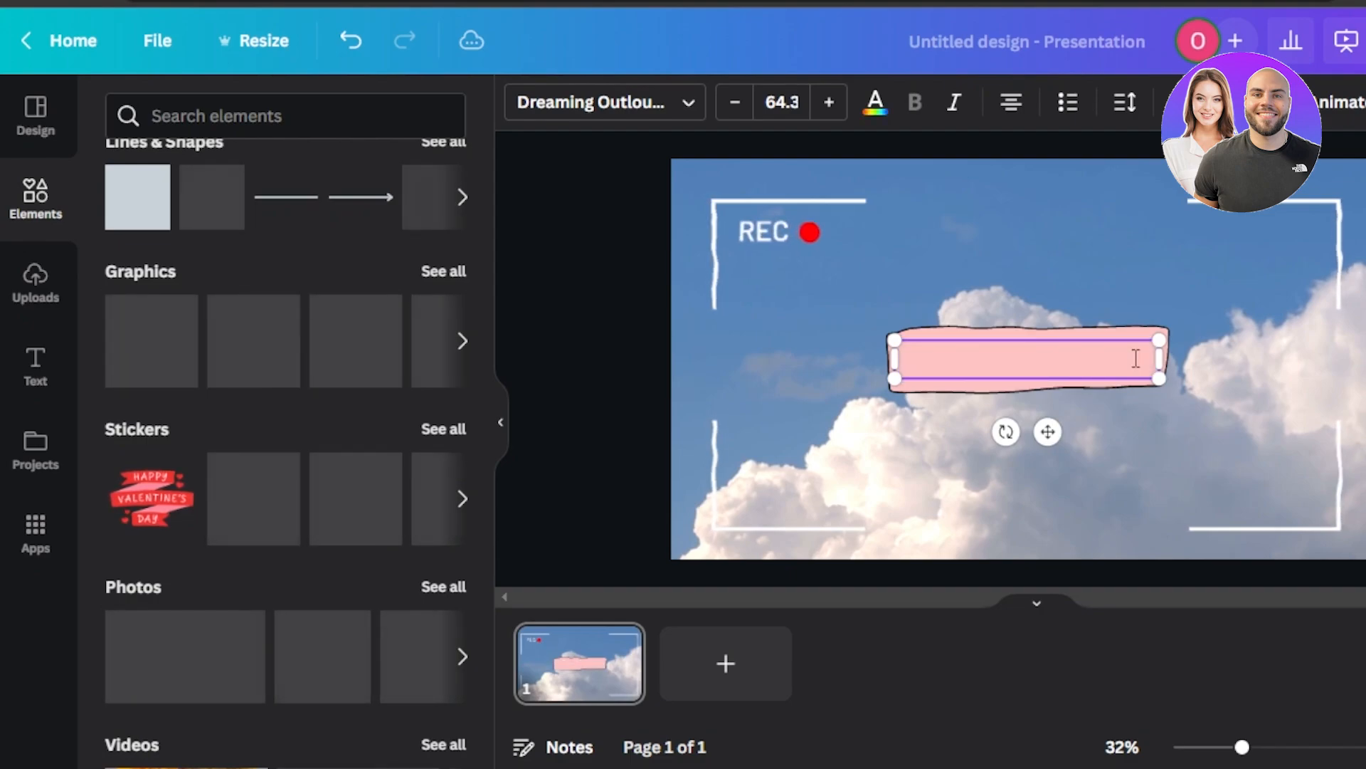
text(WELCOME)
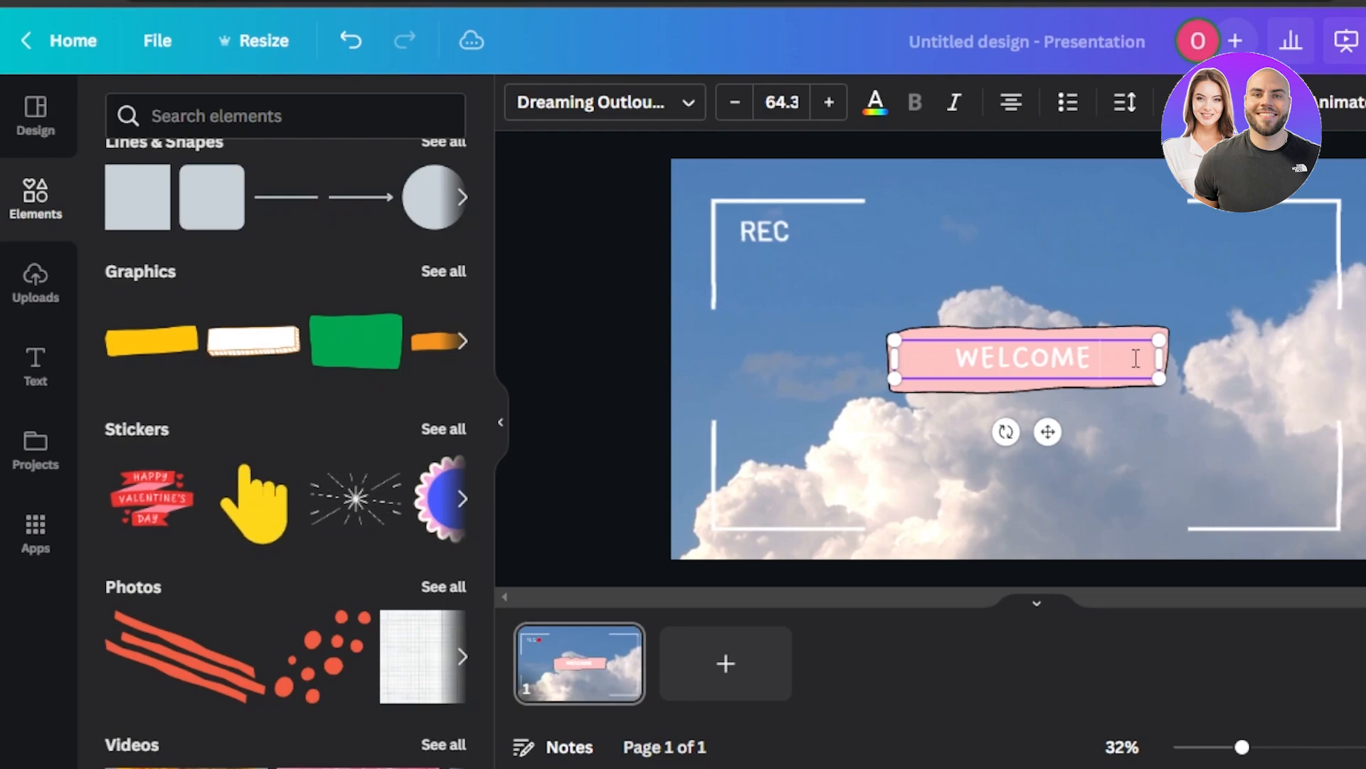
key(BackSpace)
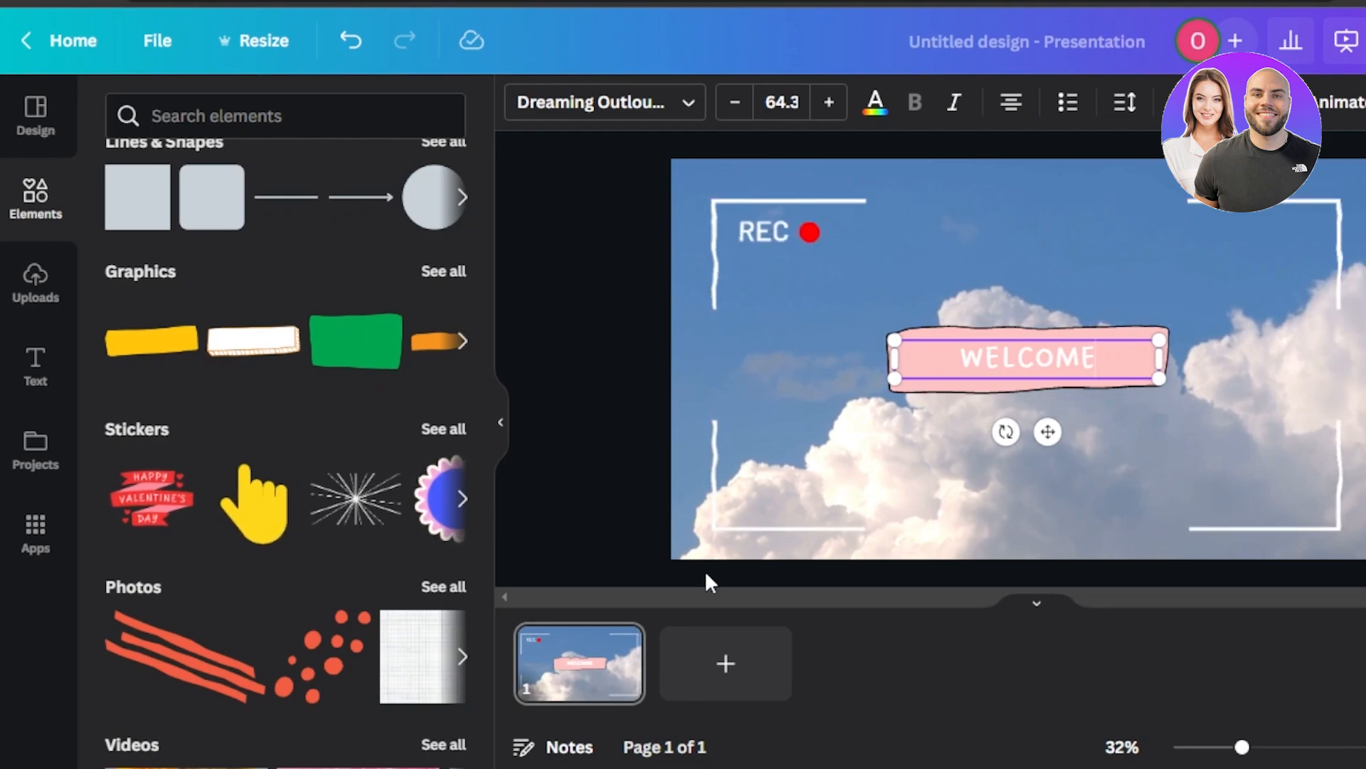
Add a second page and set its background to the light pink document colour.
click(715, 696)
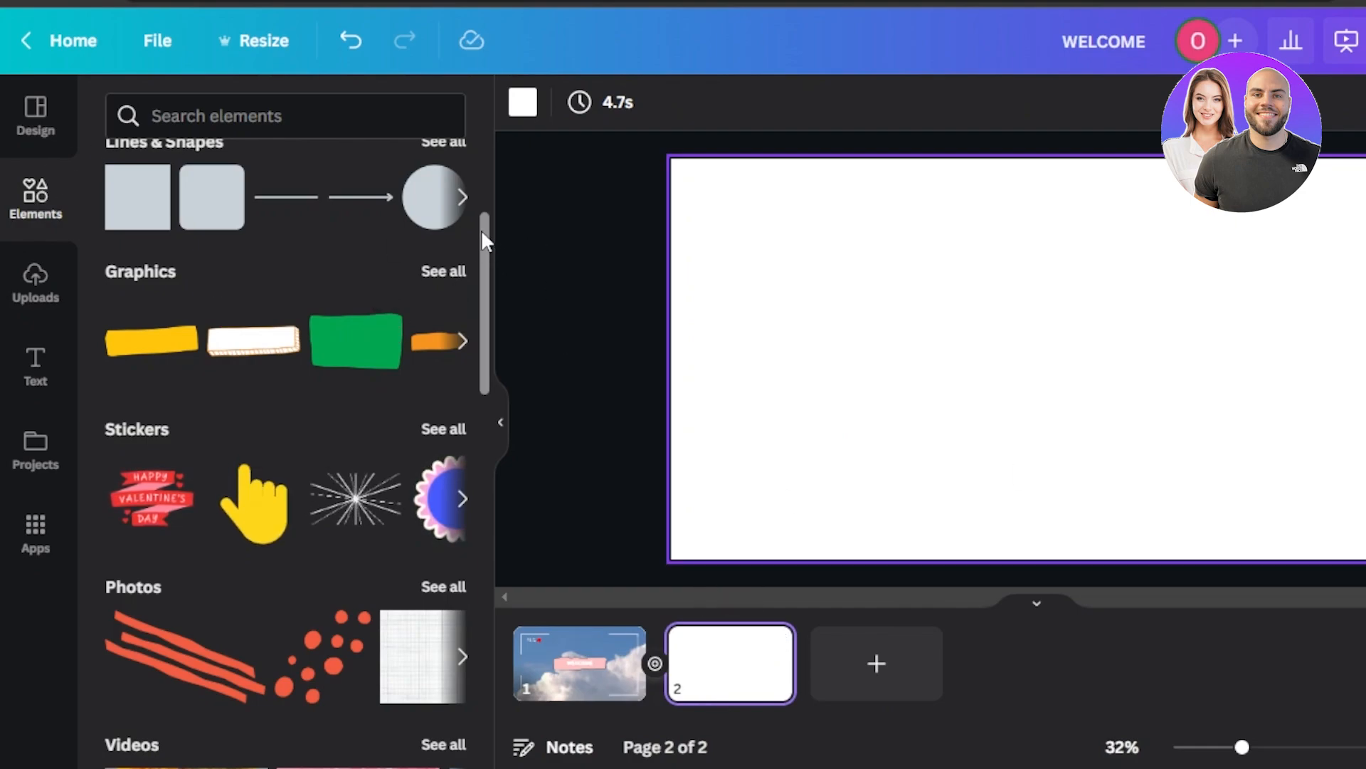
drag(482, 239, 481, 161)
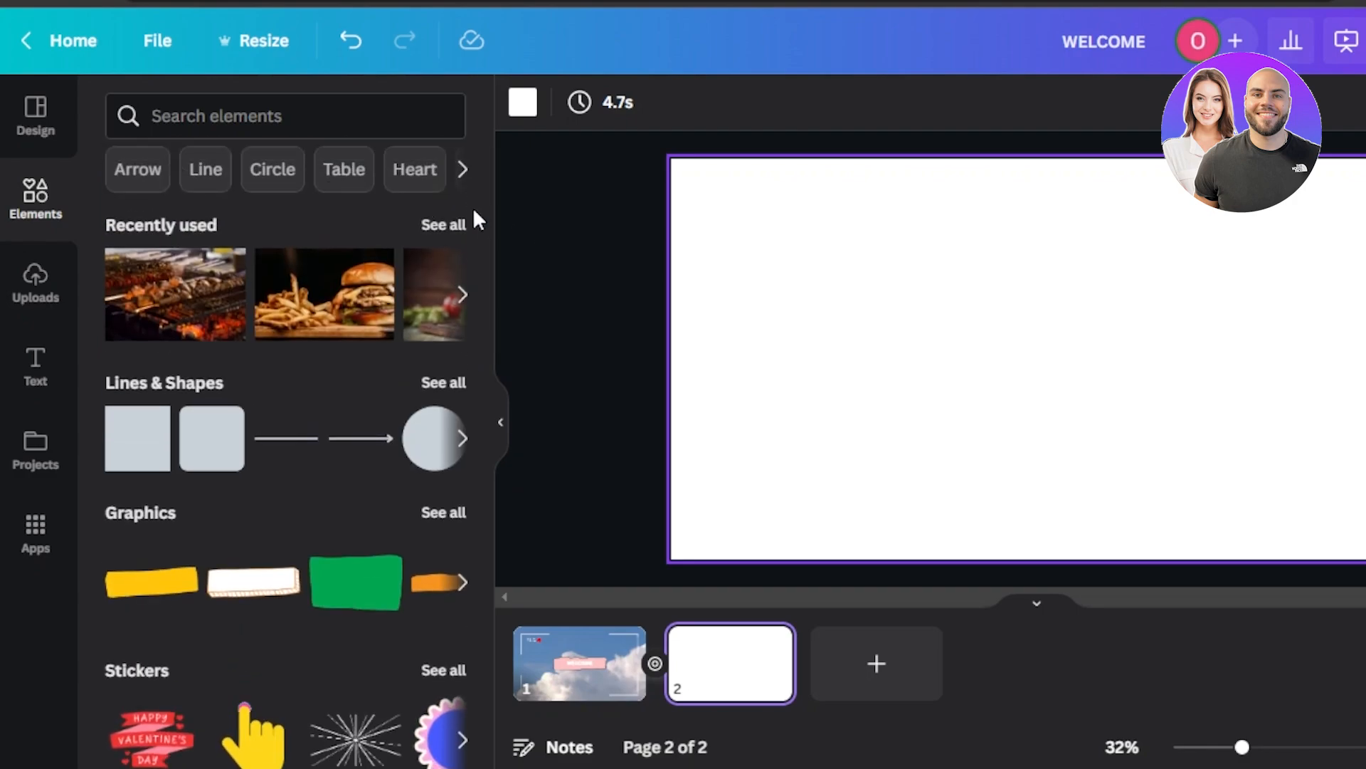
click(523, 102)
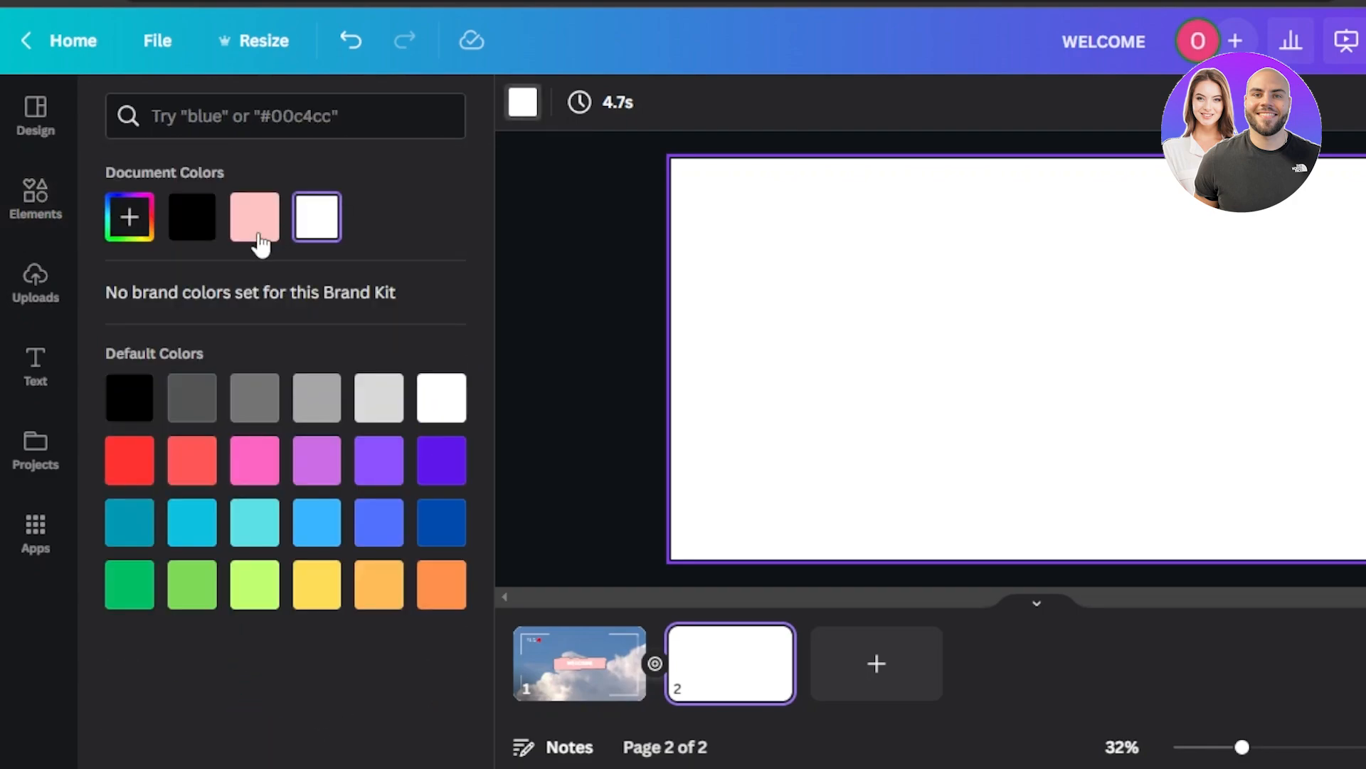
click(249, 229)
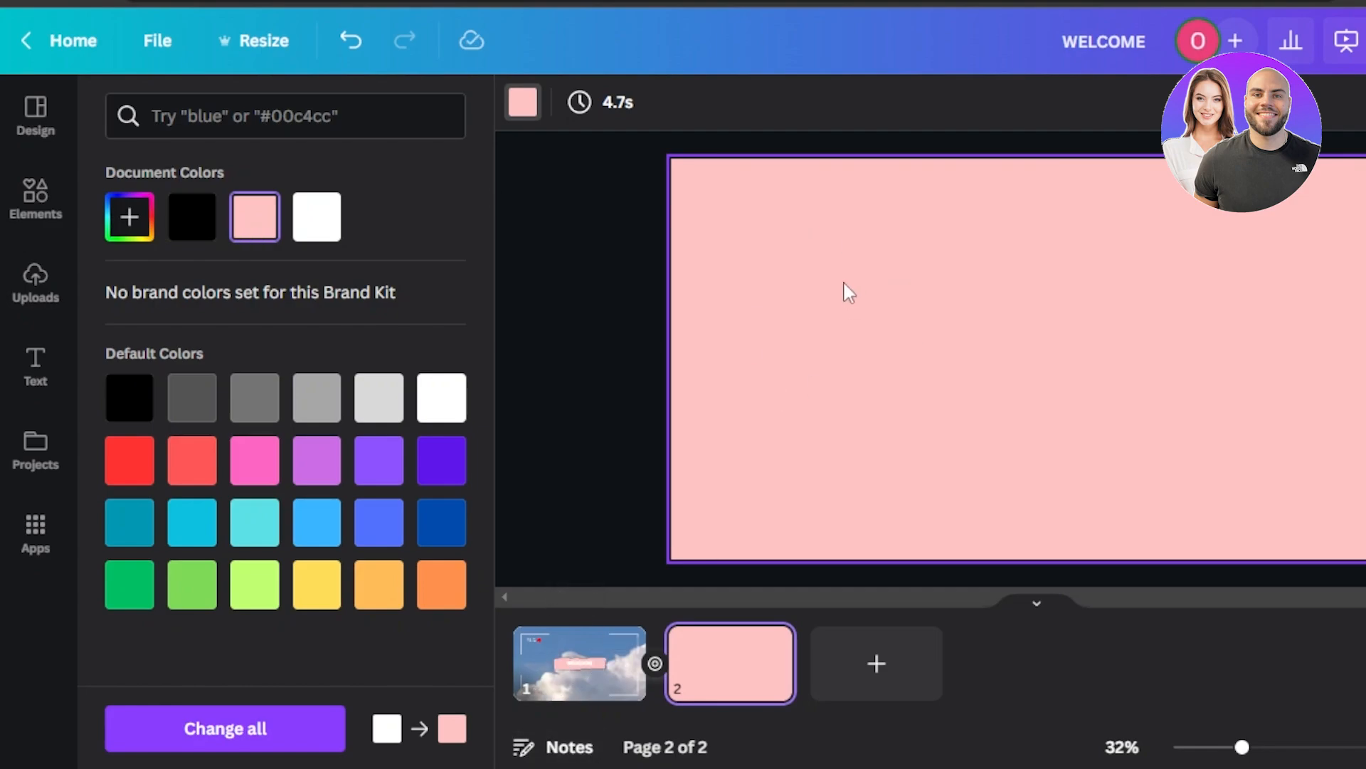
Add a heading text box to page 2 reading "WHAT I DO IN A DAY".
click(35, 195)
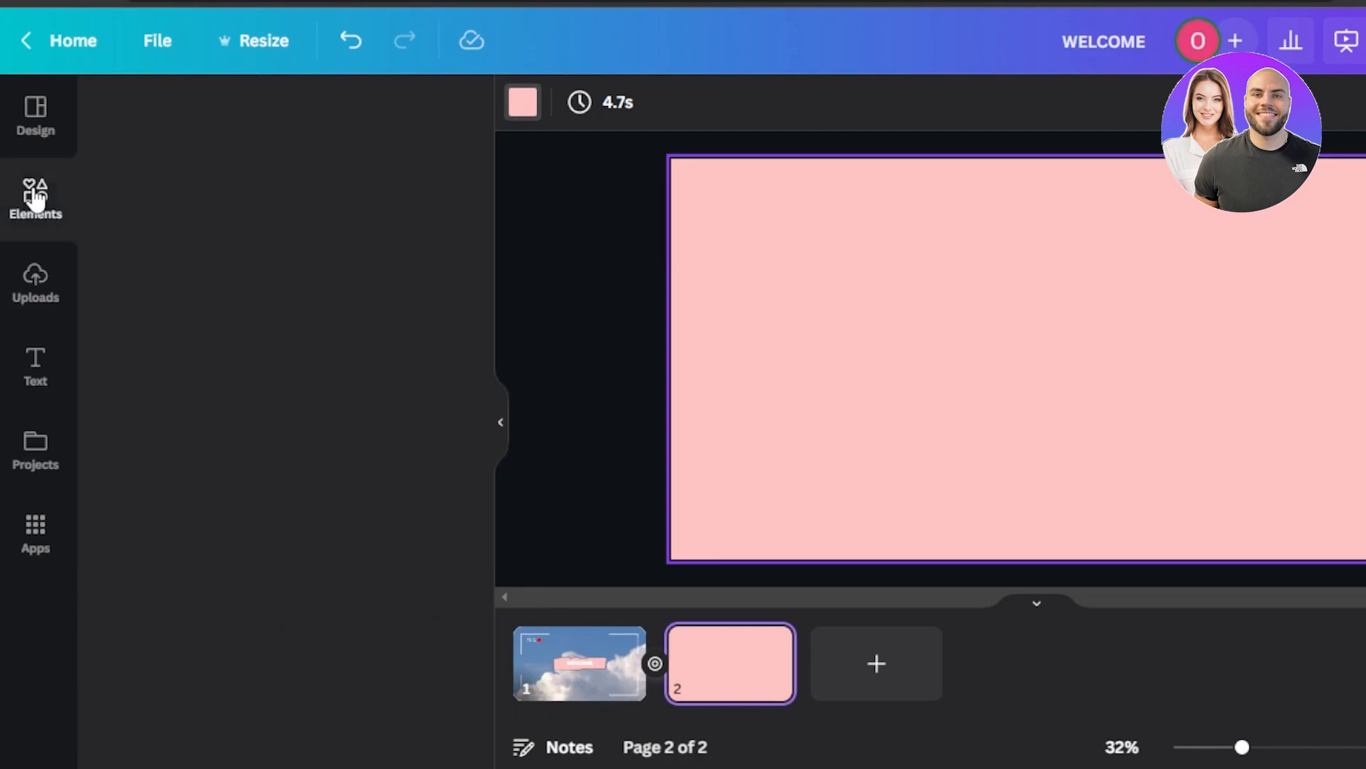
click(39, 356)
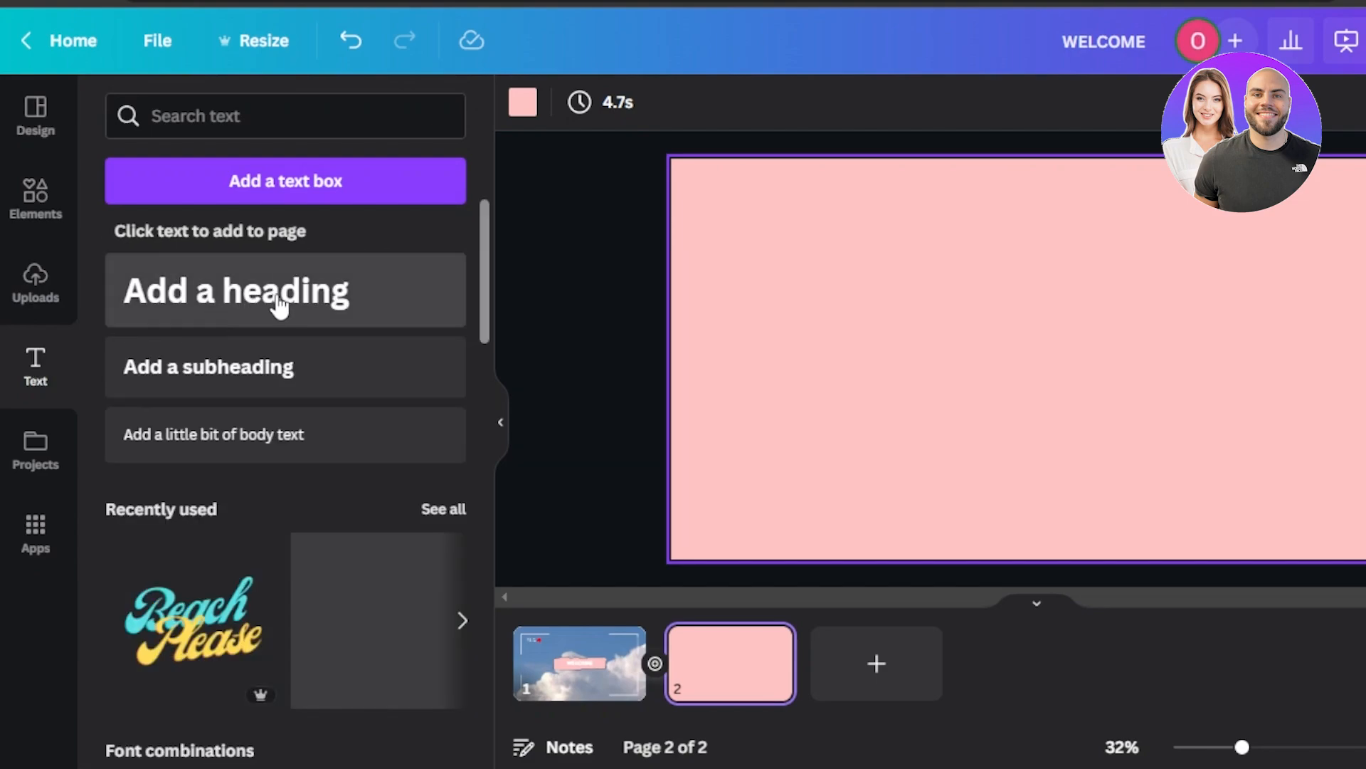
mouse_move(484, 223)
mouse_down()
mouse_move(481, 484)
mouse_move(497, 215)
mouse_up()
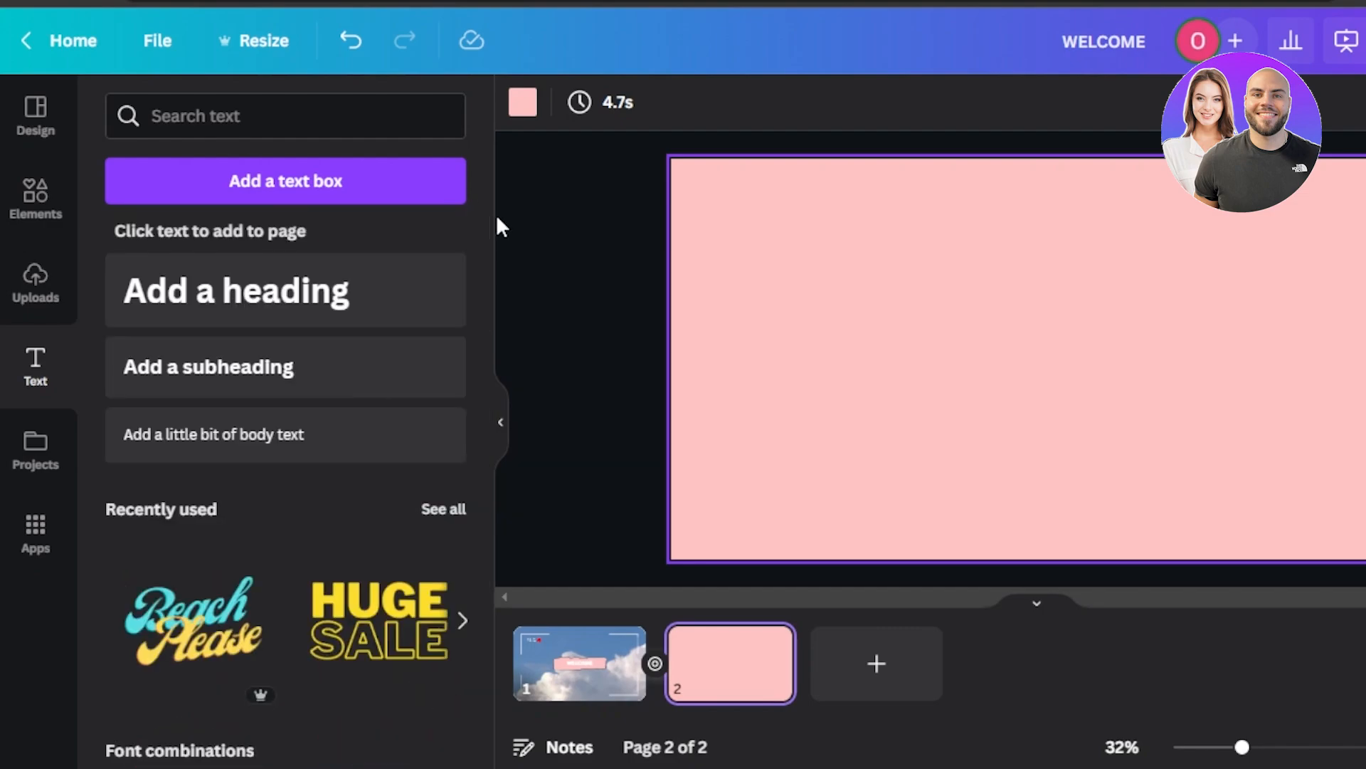
click(278, 288)
drag(1191, 352, 1299, 348)
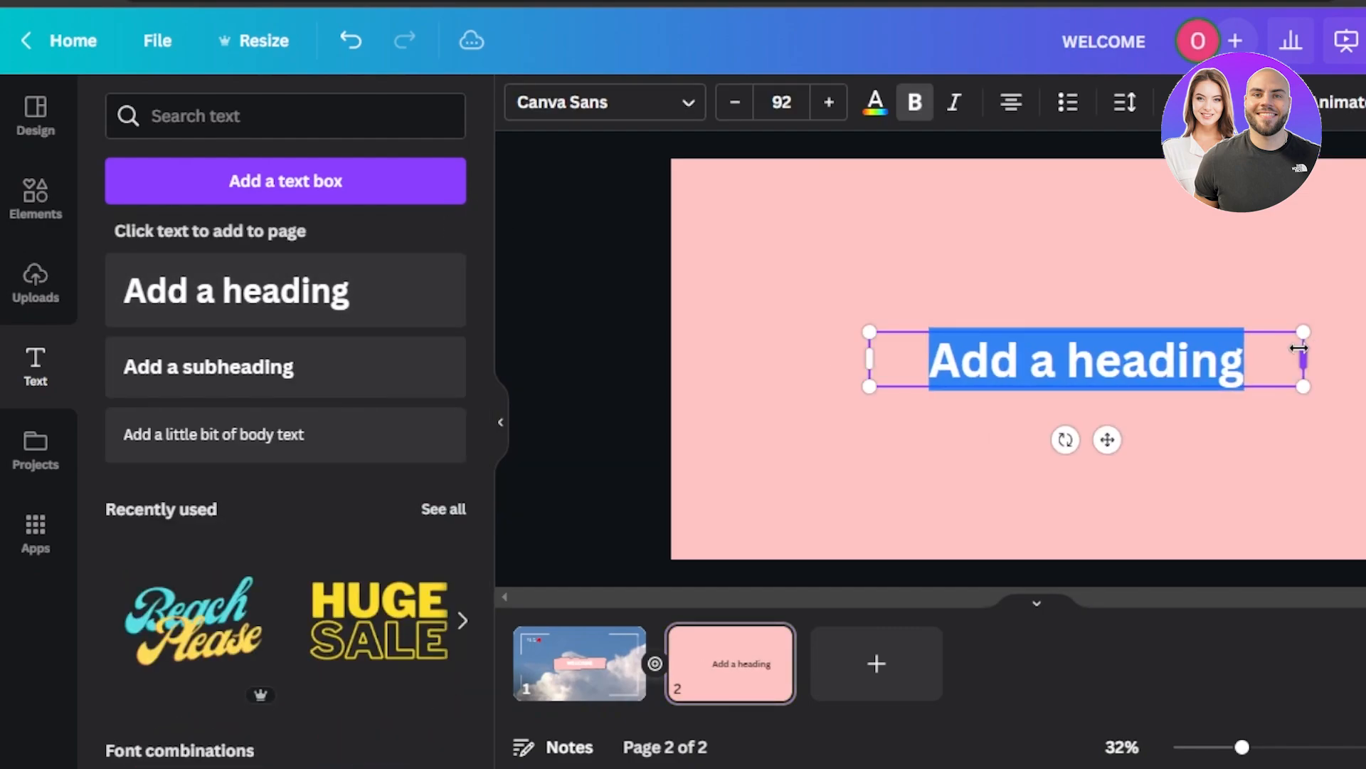
text(WHAT I DO IN A DAY)
Set the heading's line spacing to 1.1 and colour its text white from the document colours.
drag(923, 356, 1121, 396)
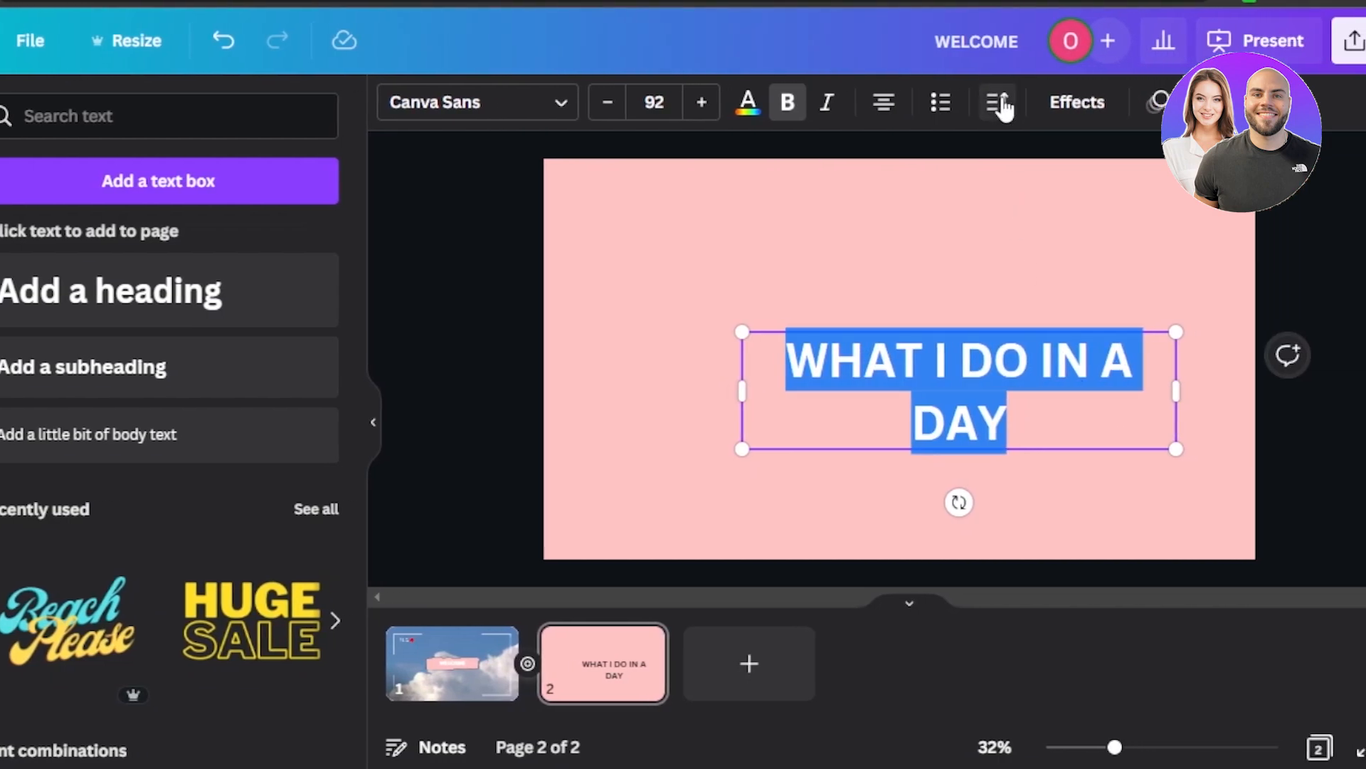
click(998, 103)
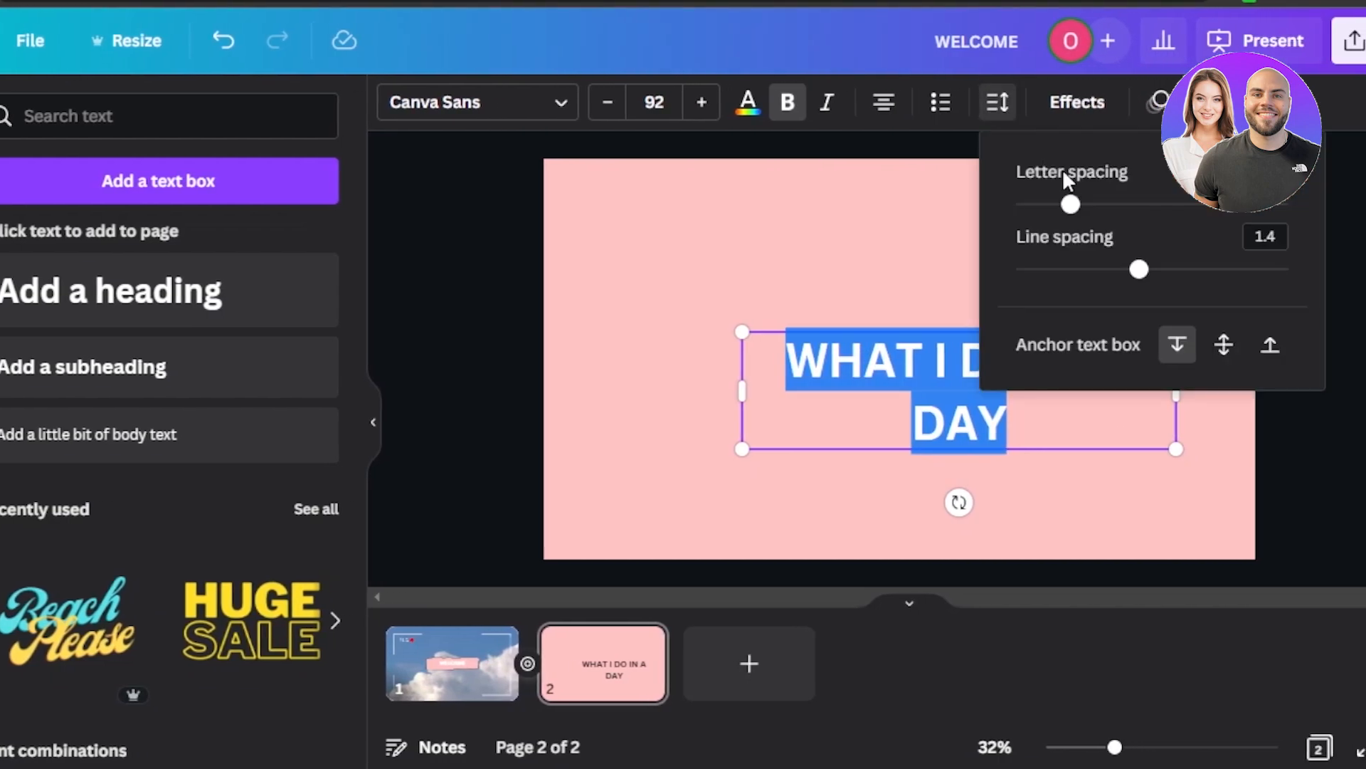
drag(1139, 272, 1100, 276)
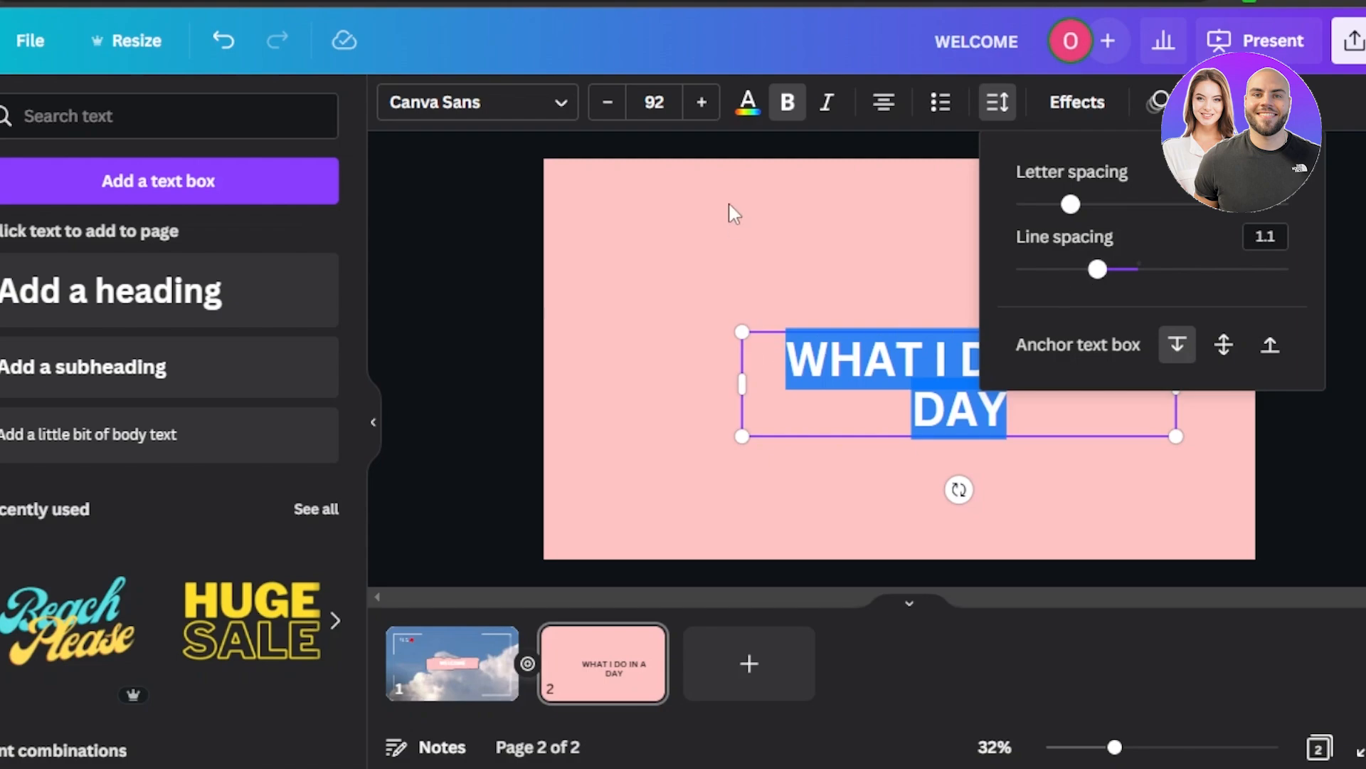
click(747, 104)
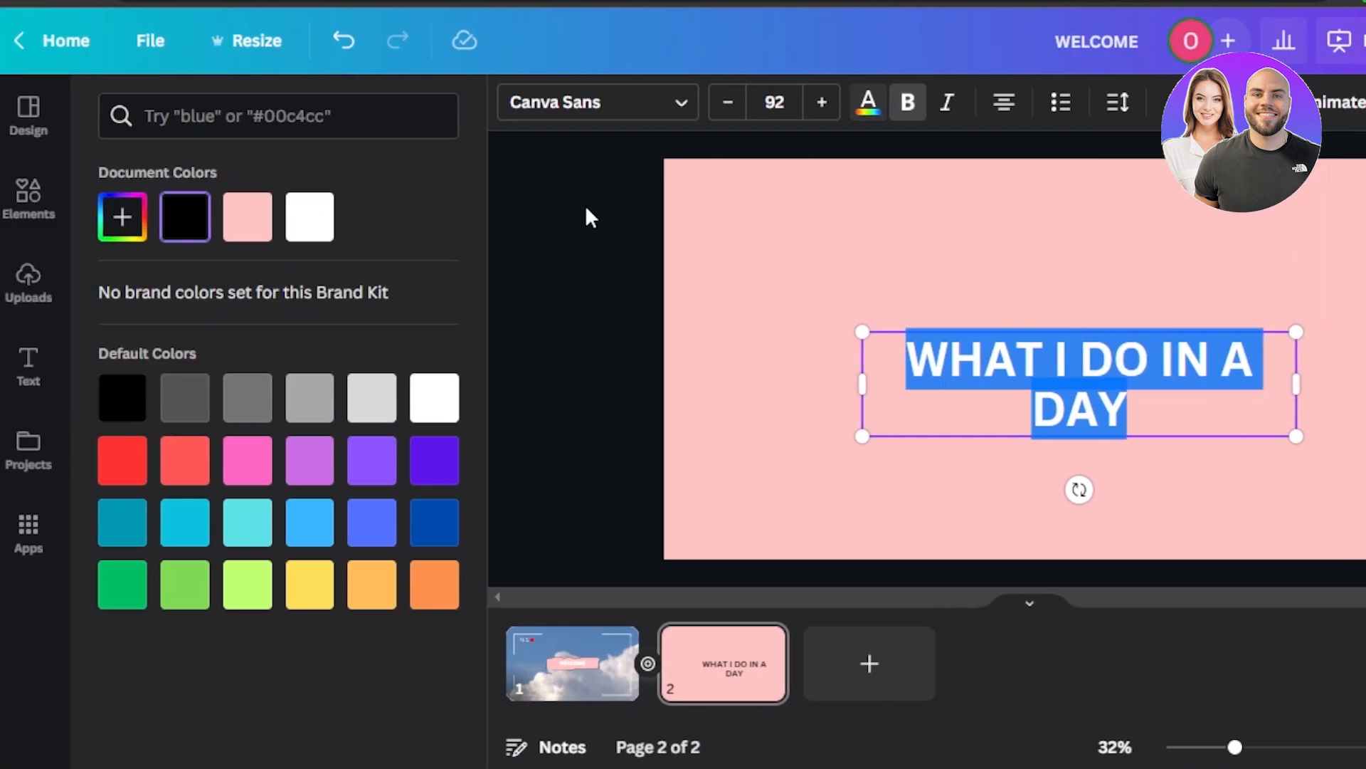
click(311, 220)
Change the page 2 heading's font to Dreaming Outloud Sans.
click(669, 101)
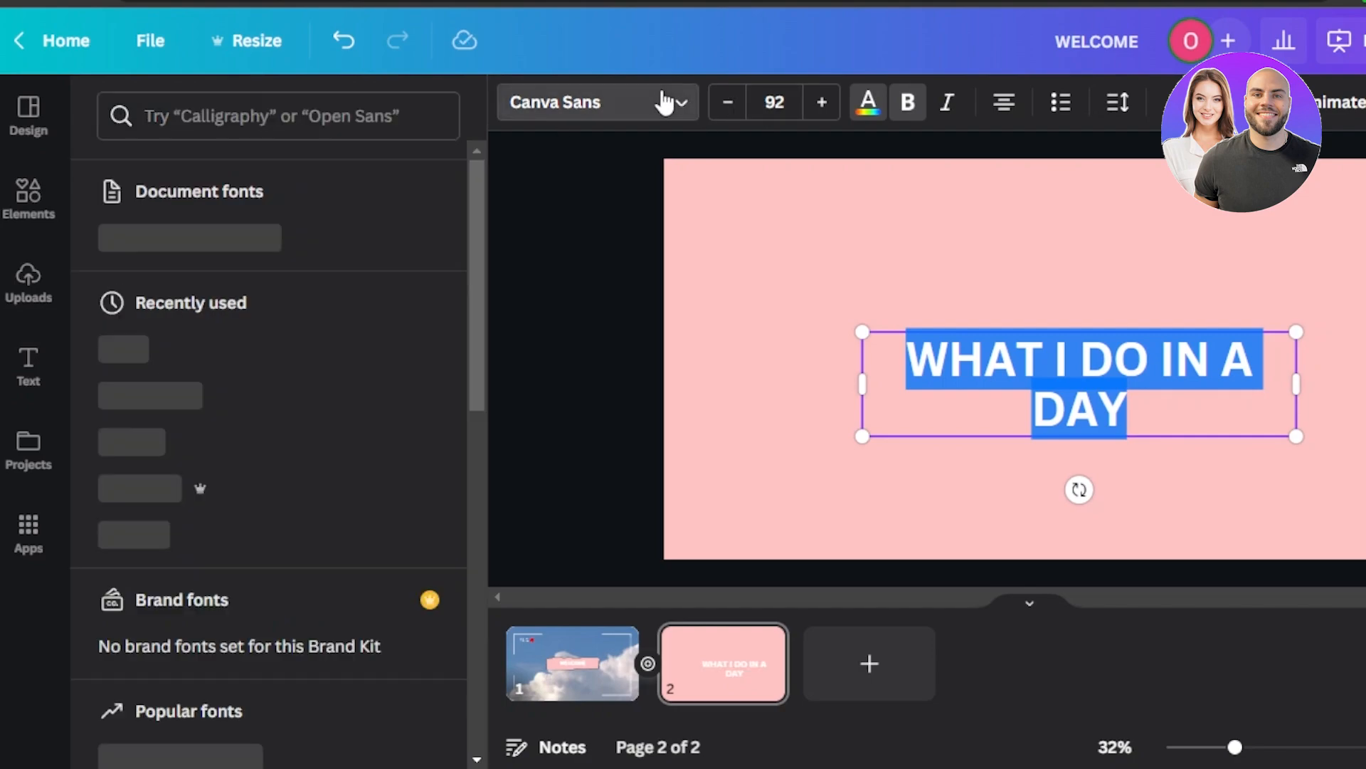
scroll(481, 207, down, 3)
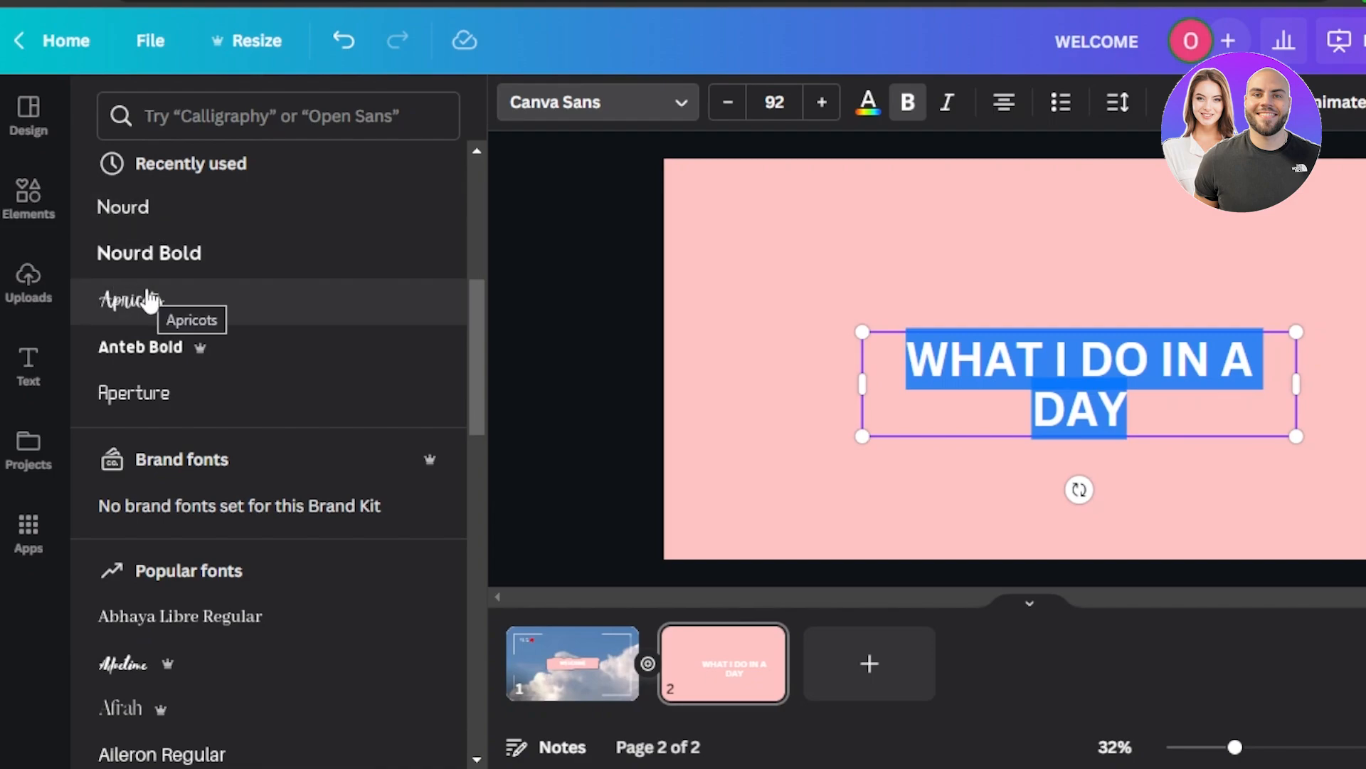
scroll(478, 356, down, 4)
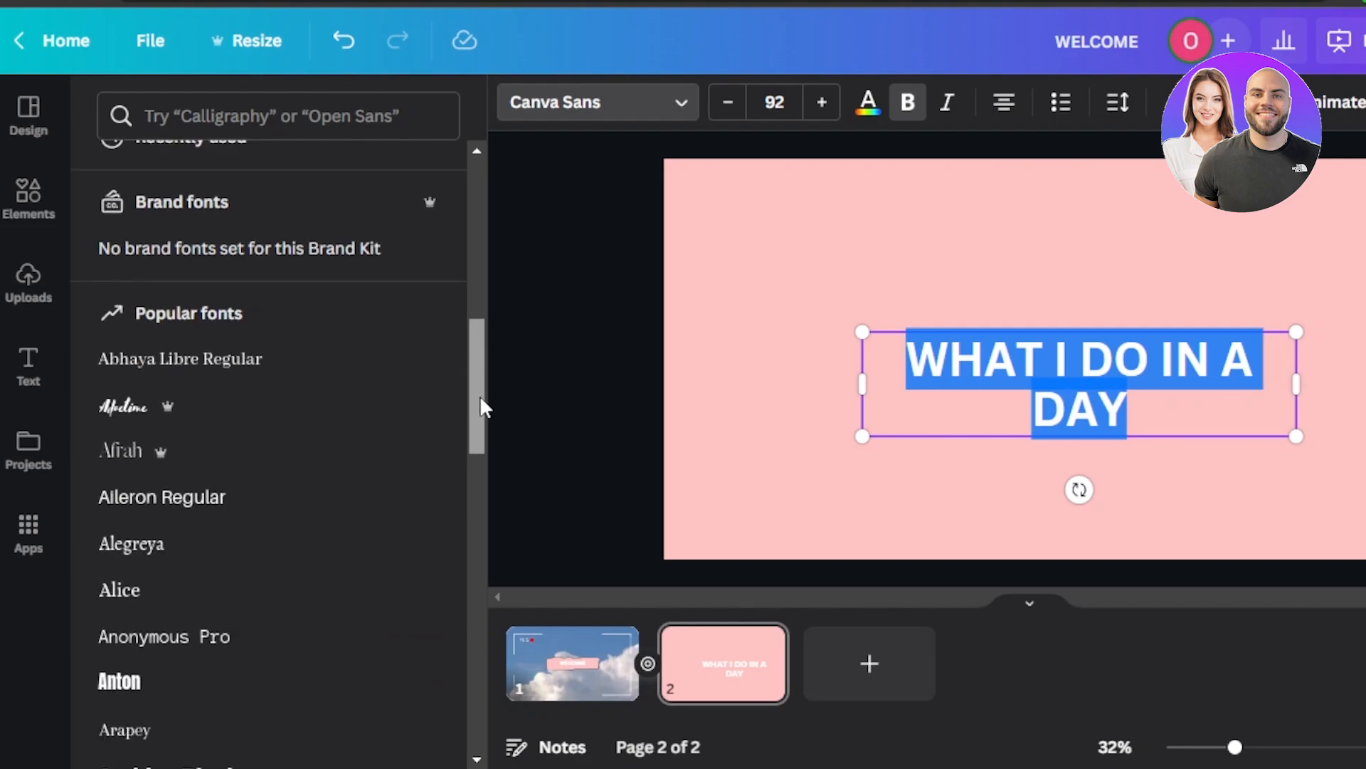
drag(479, 397, 481, 506)
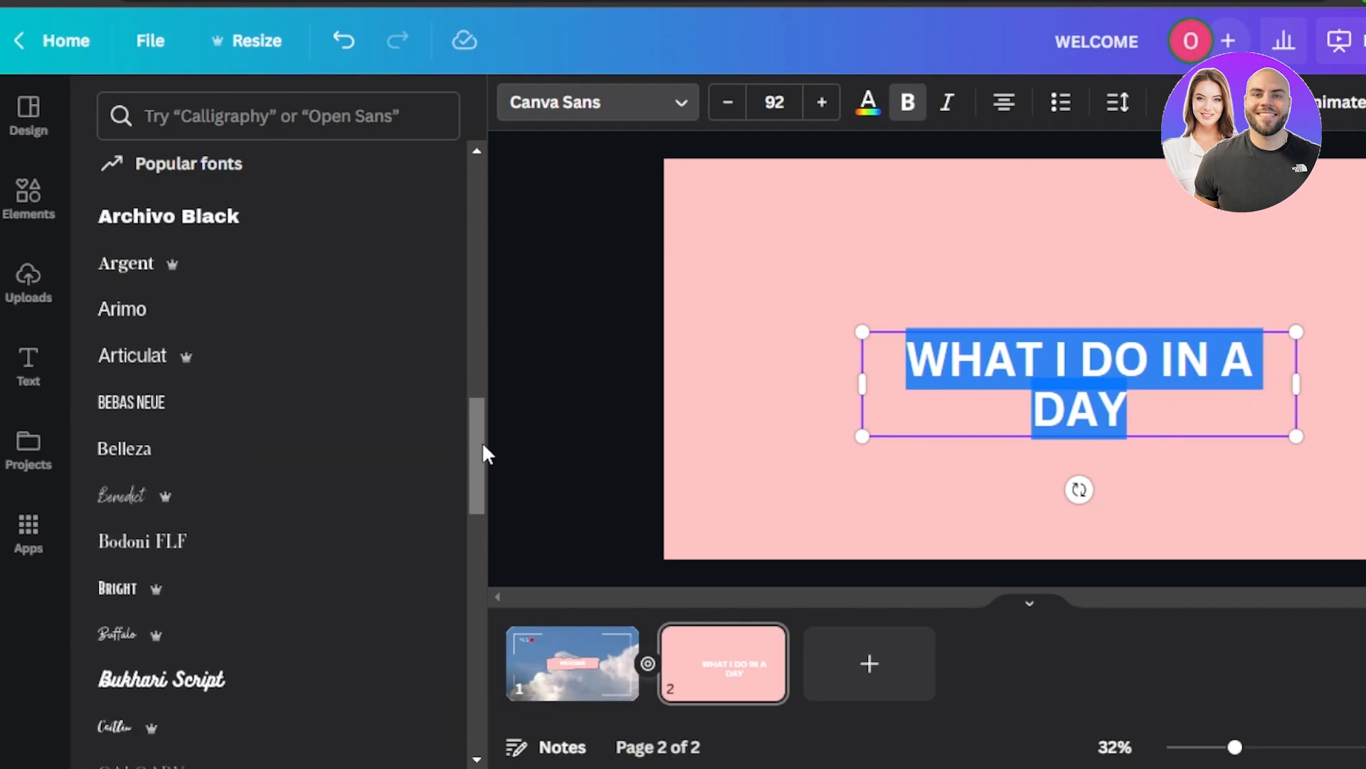
drag(481, 441, 484, 178)
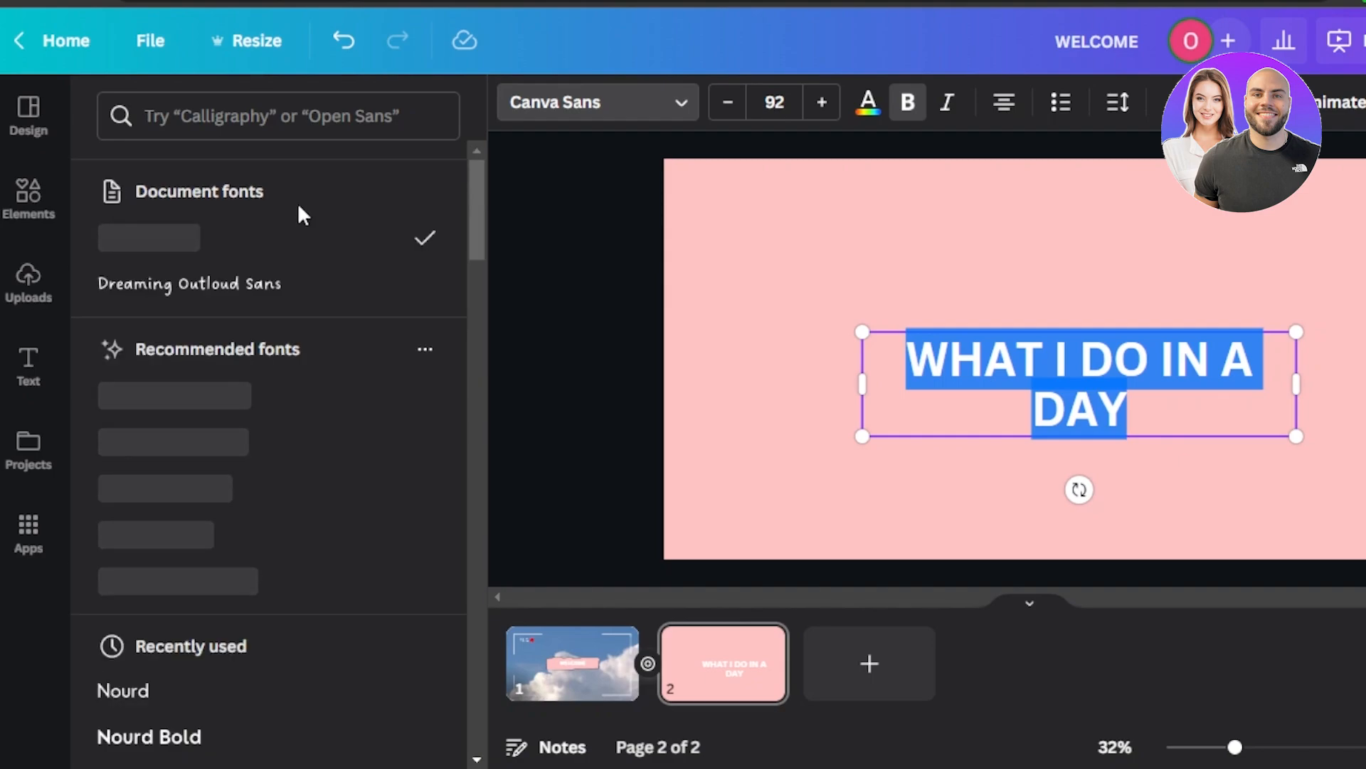
click(148, 295)
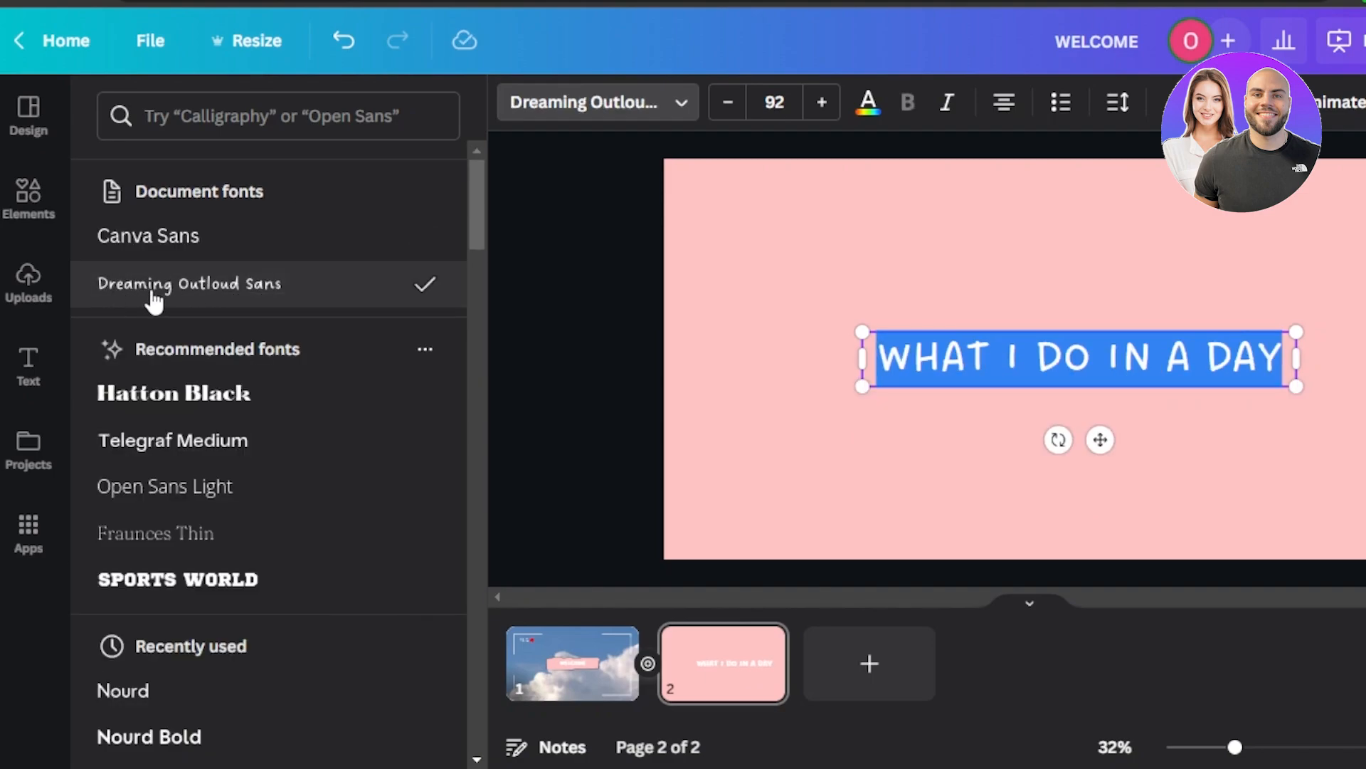
click(898, 483)
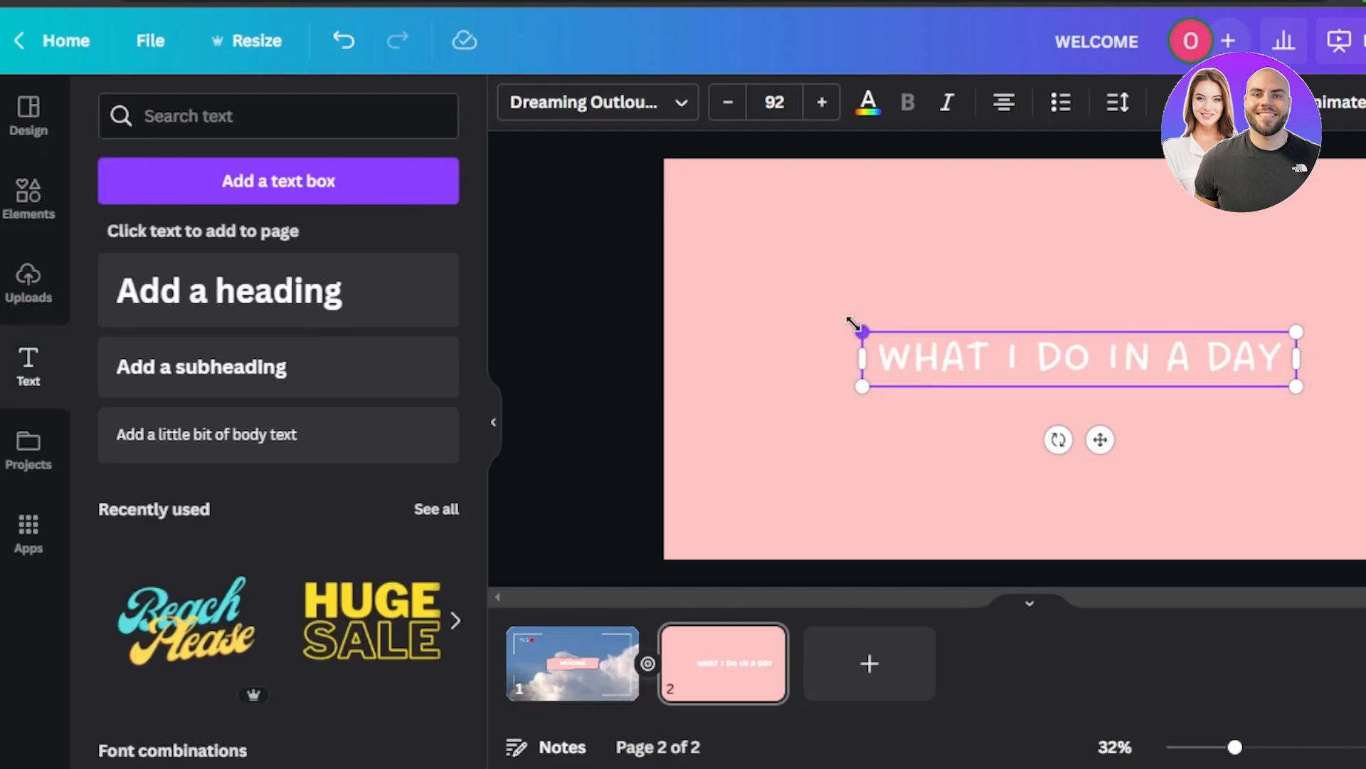
Enlarge the "WHAT I DO IN A DAY" heading to font size 132 and place it along the upper edge of page 2.
drag(856, 327, 675, 305)
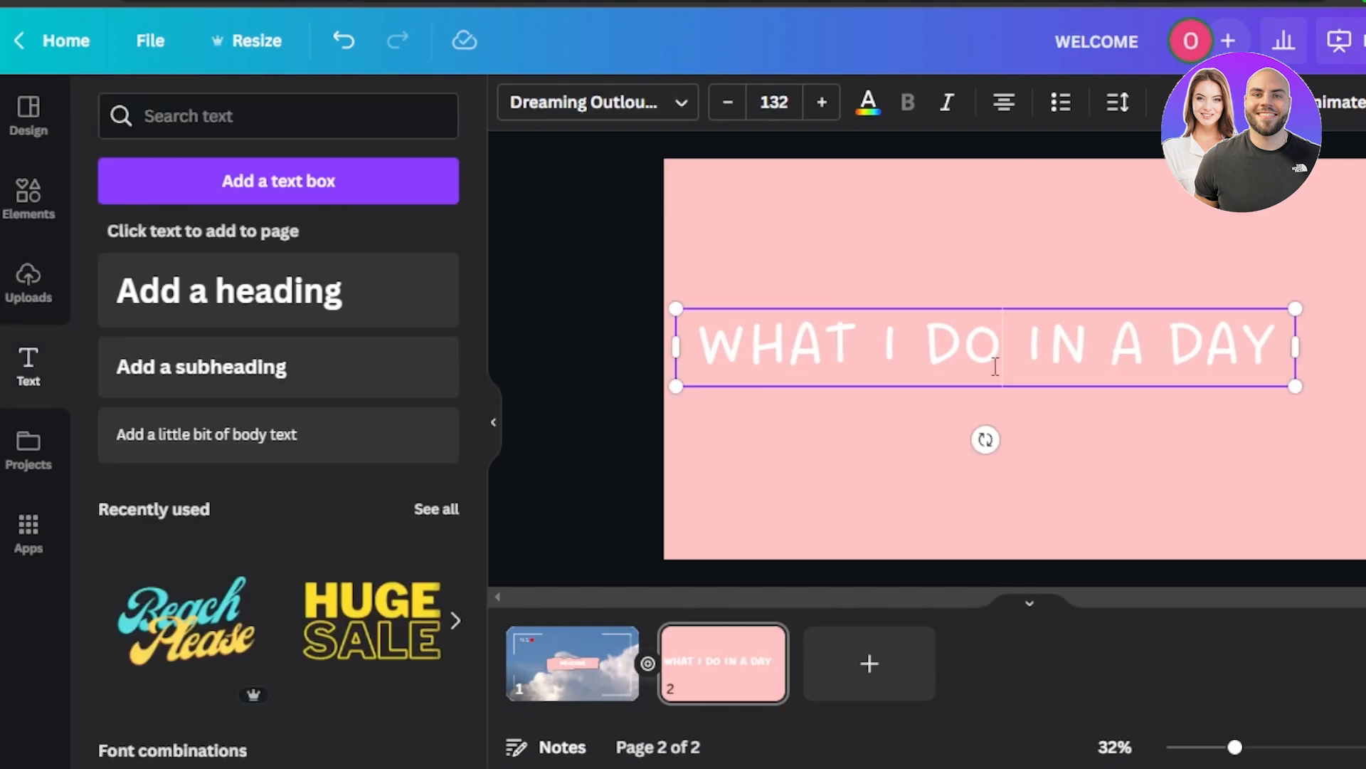
drag(1056, 301, 1080, 179)
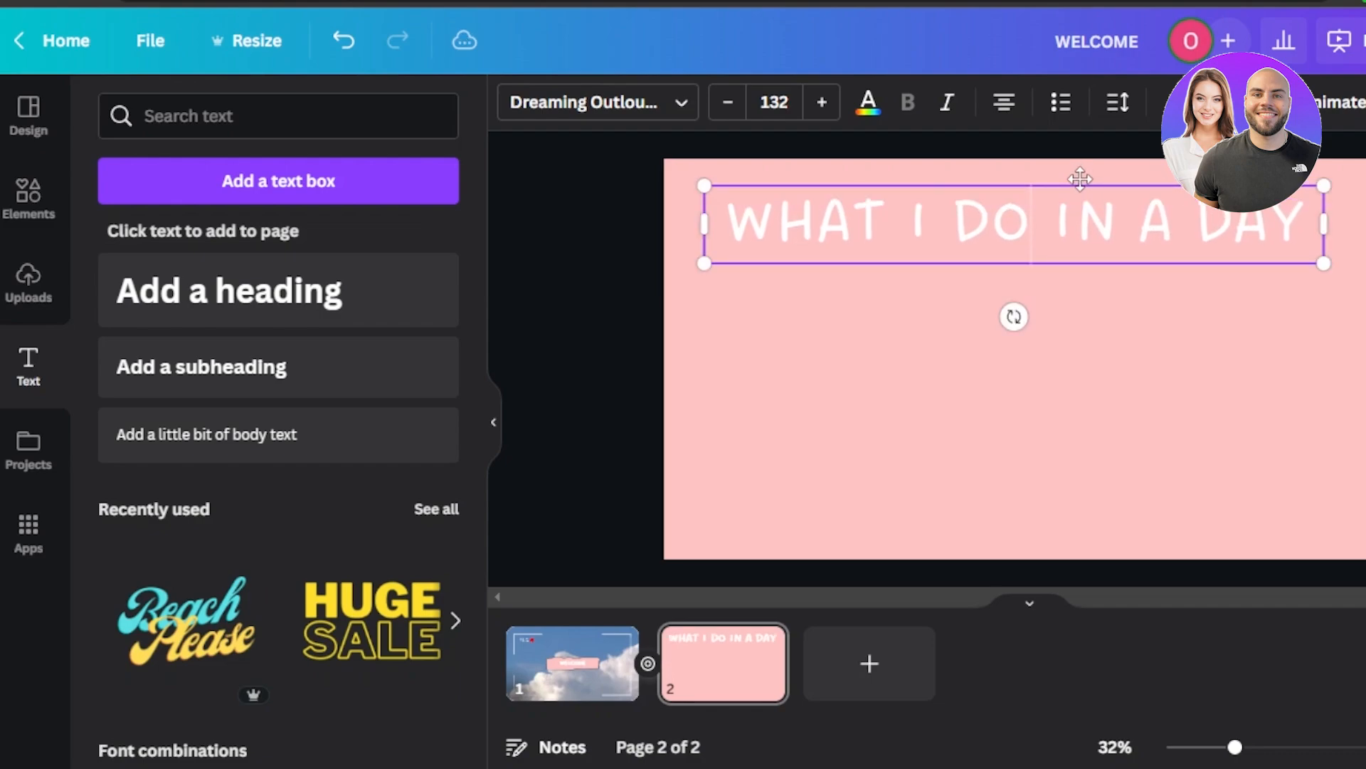
click(932, 471)
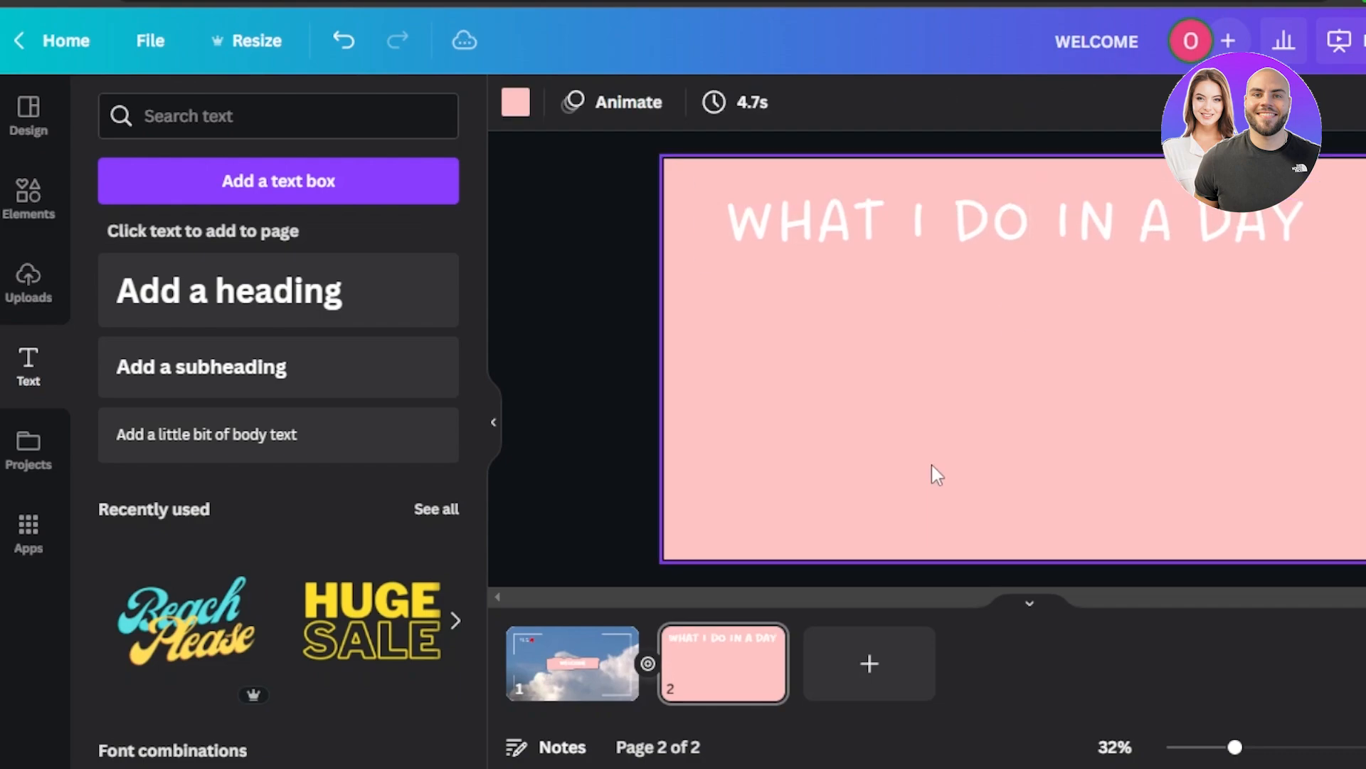
click(26, 294)
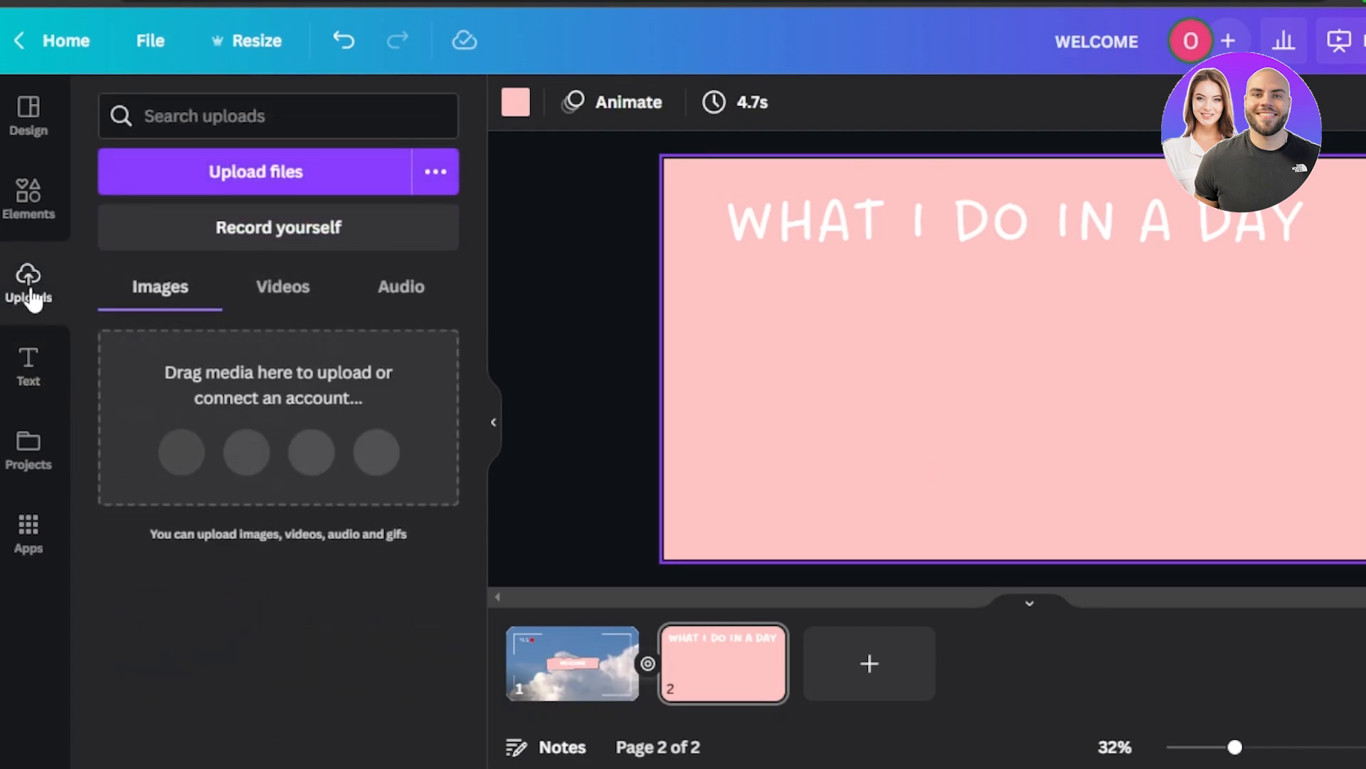
click(32, 125)
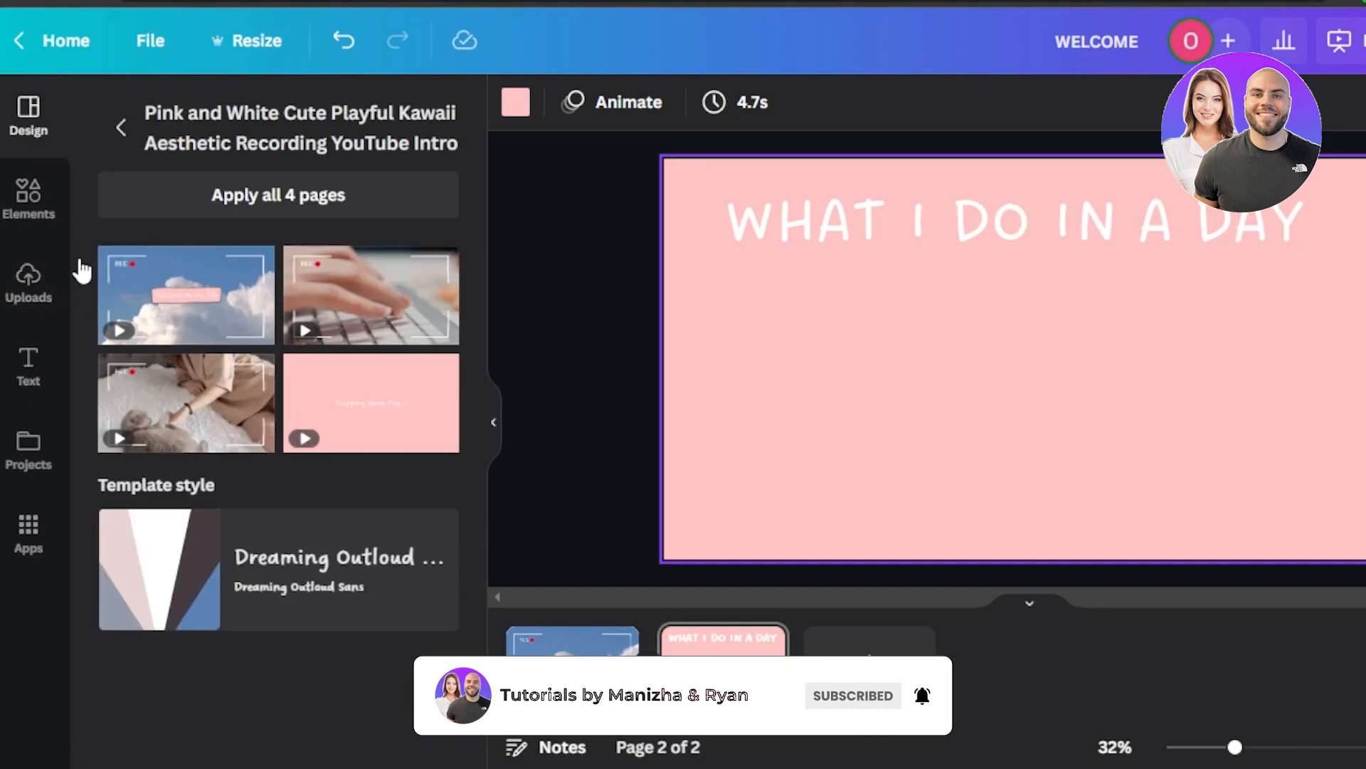
click(119, 128)
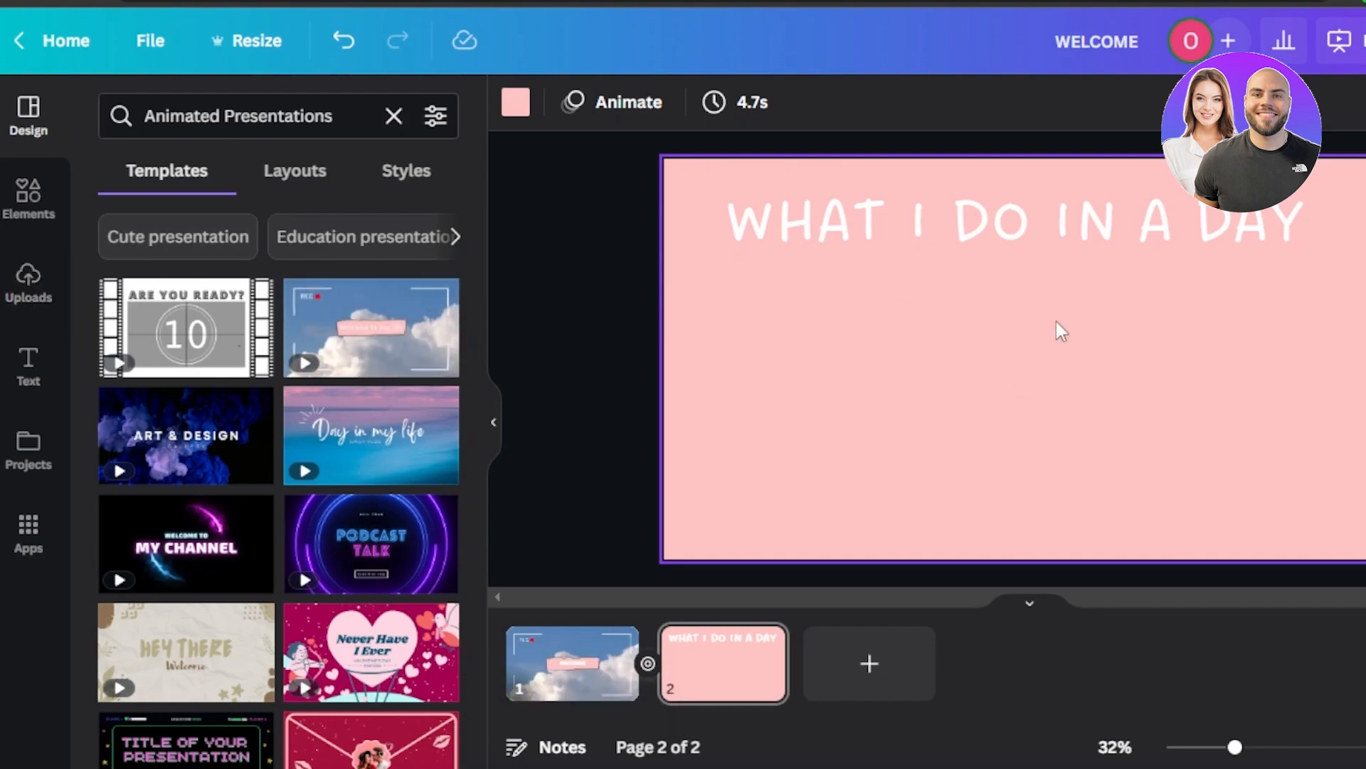
Insert two soft-cornered square picture frames on page 2 and place them side by side below the heading.
click(28, 190)
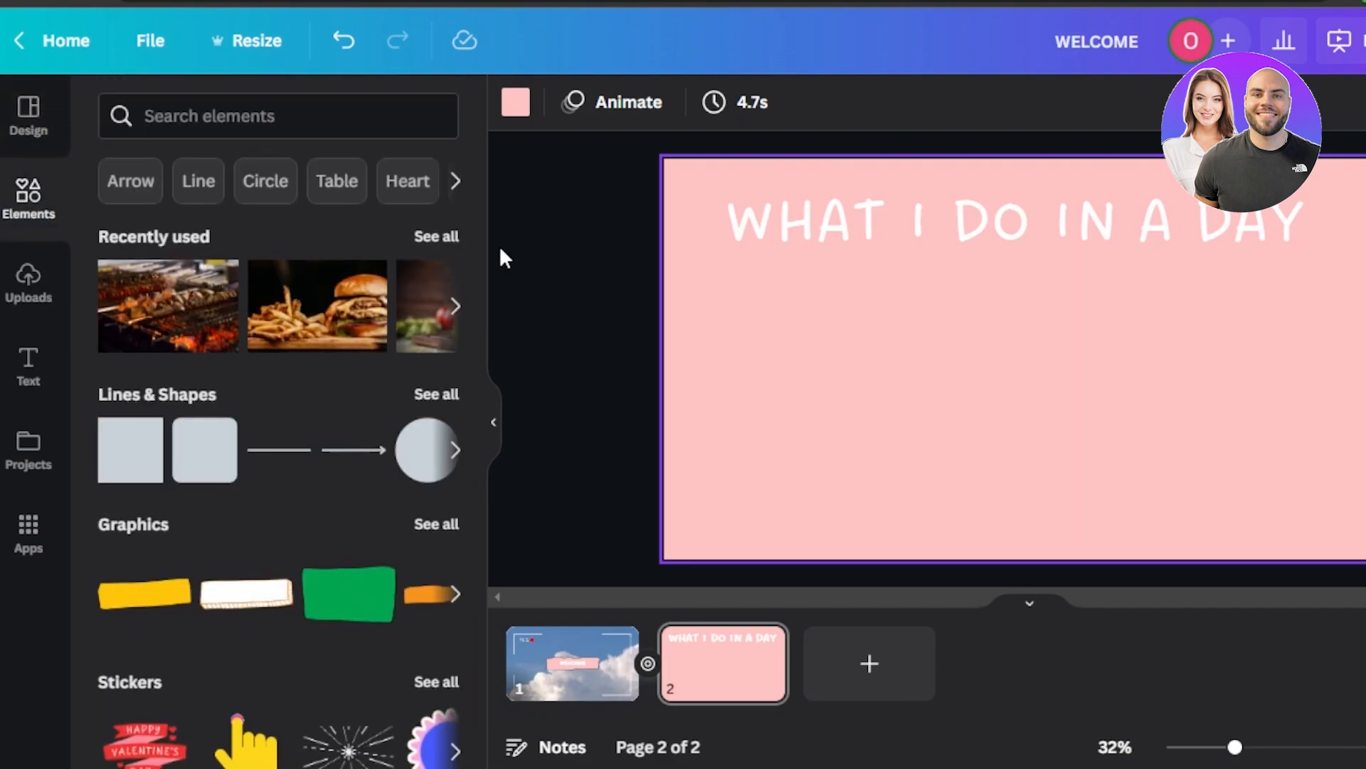
drag(480, 197, 476, 512)
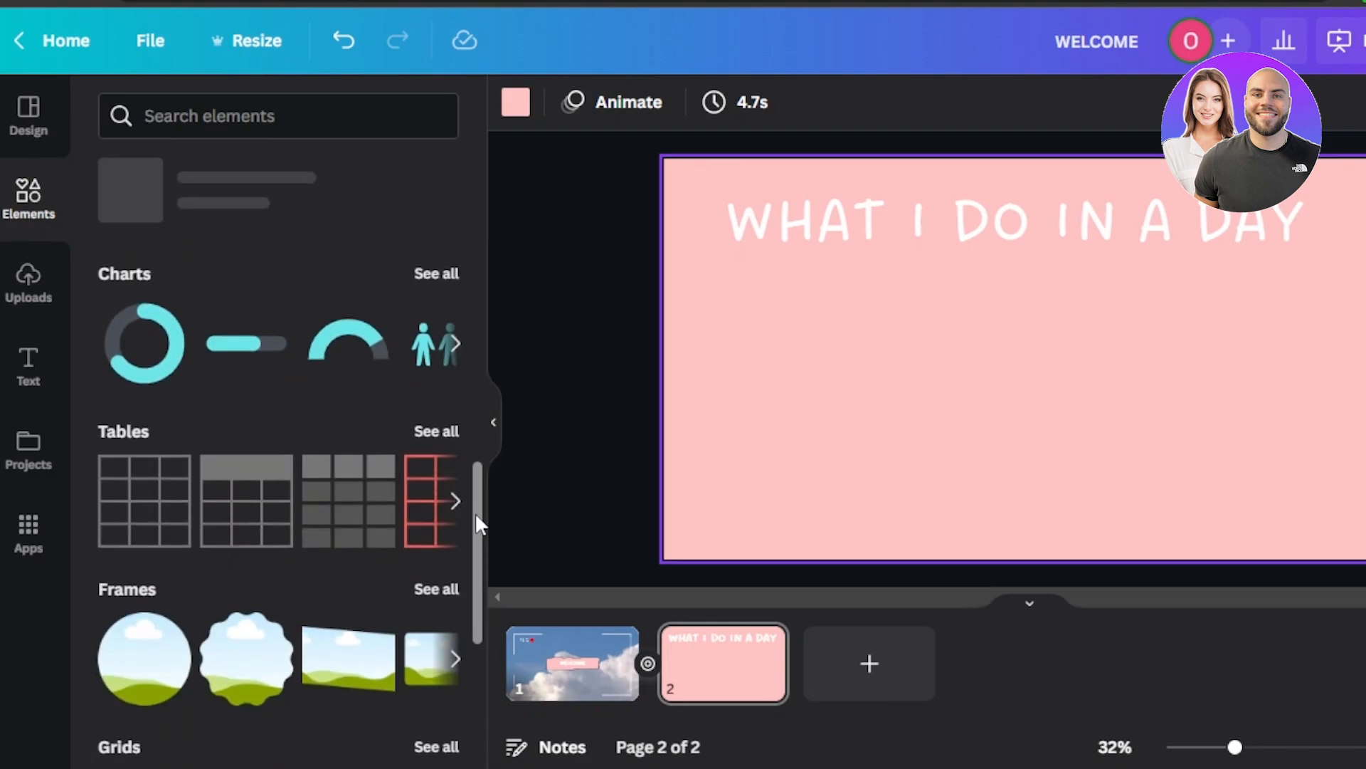
click(439, 588)
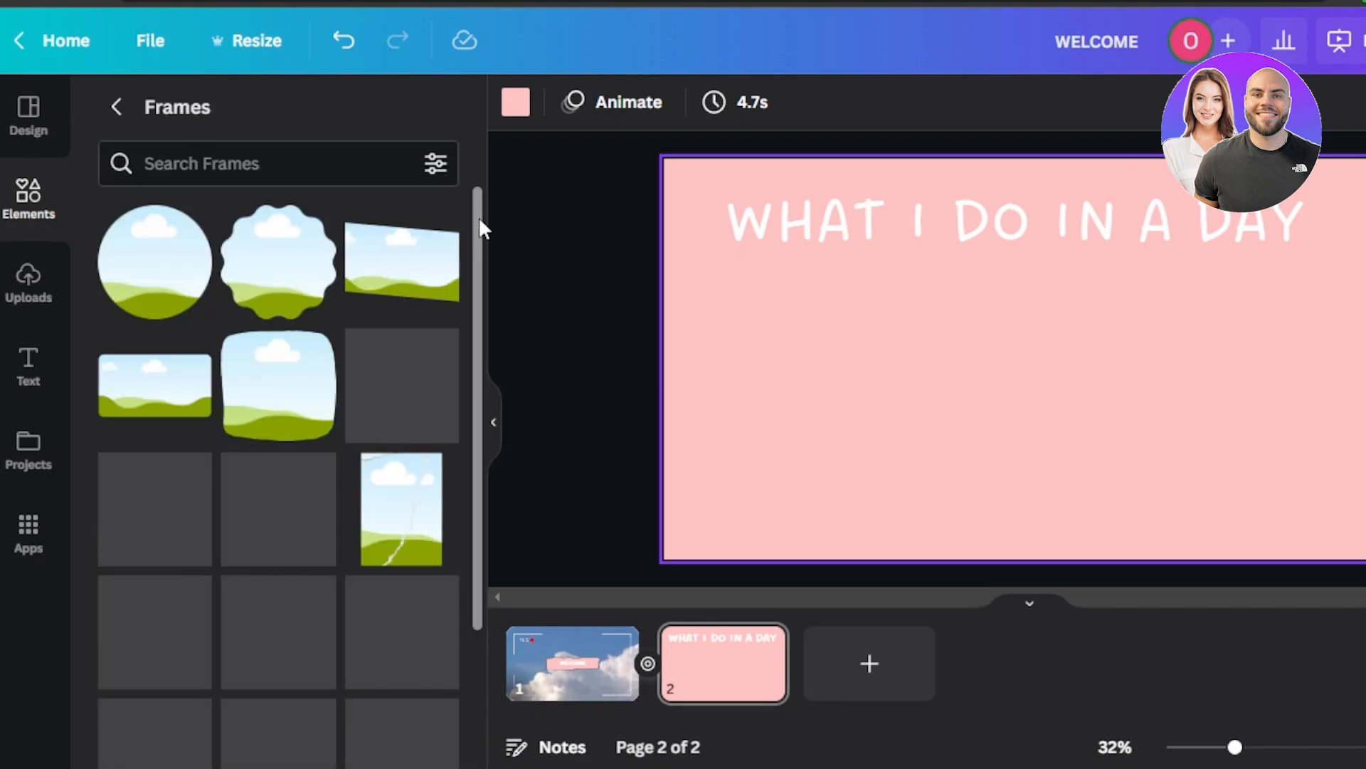
click(276, 380)
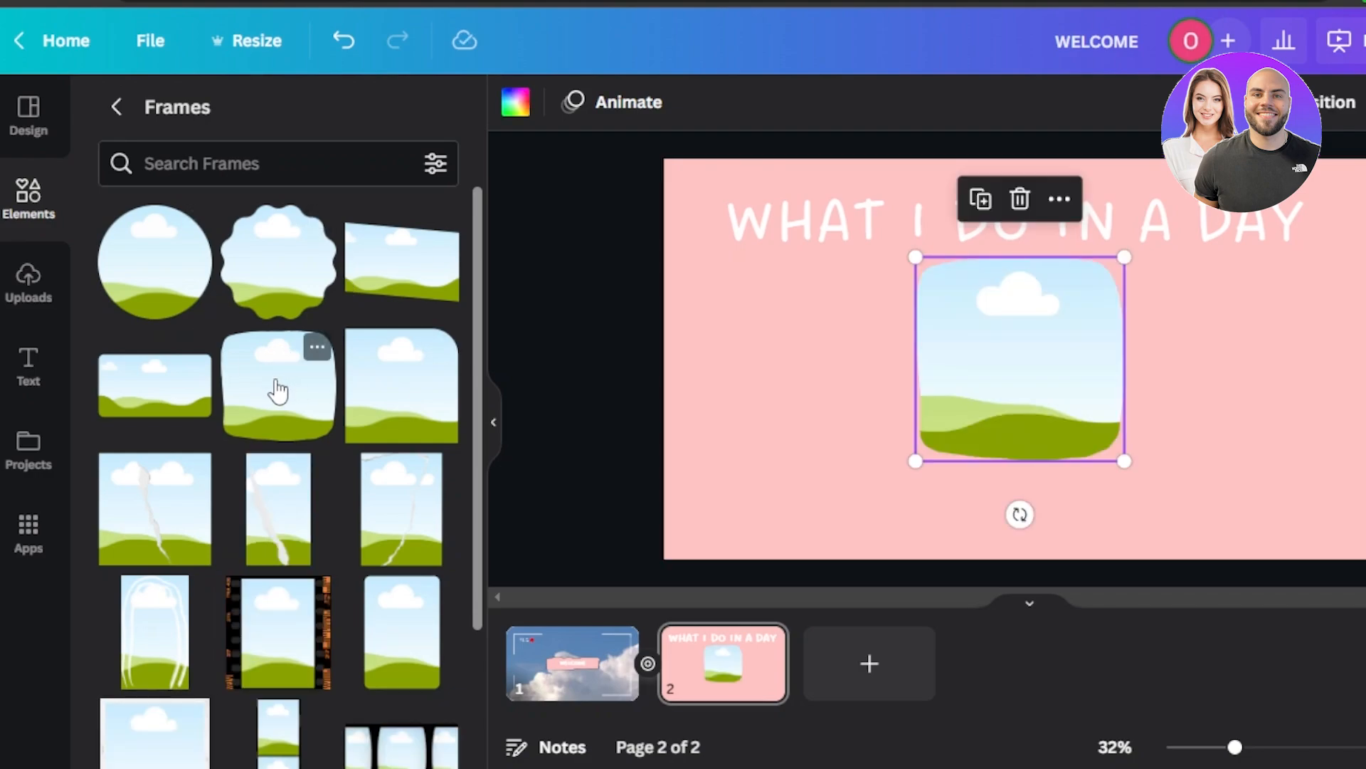
drag(276, 389, 814, 411)
drag(1026, 394, 1189, 417)
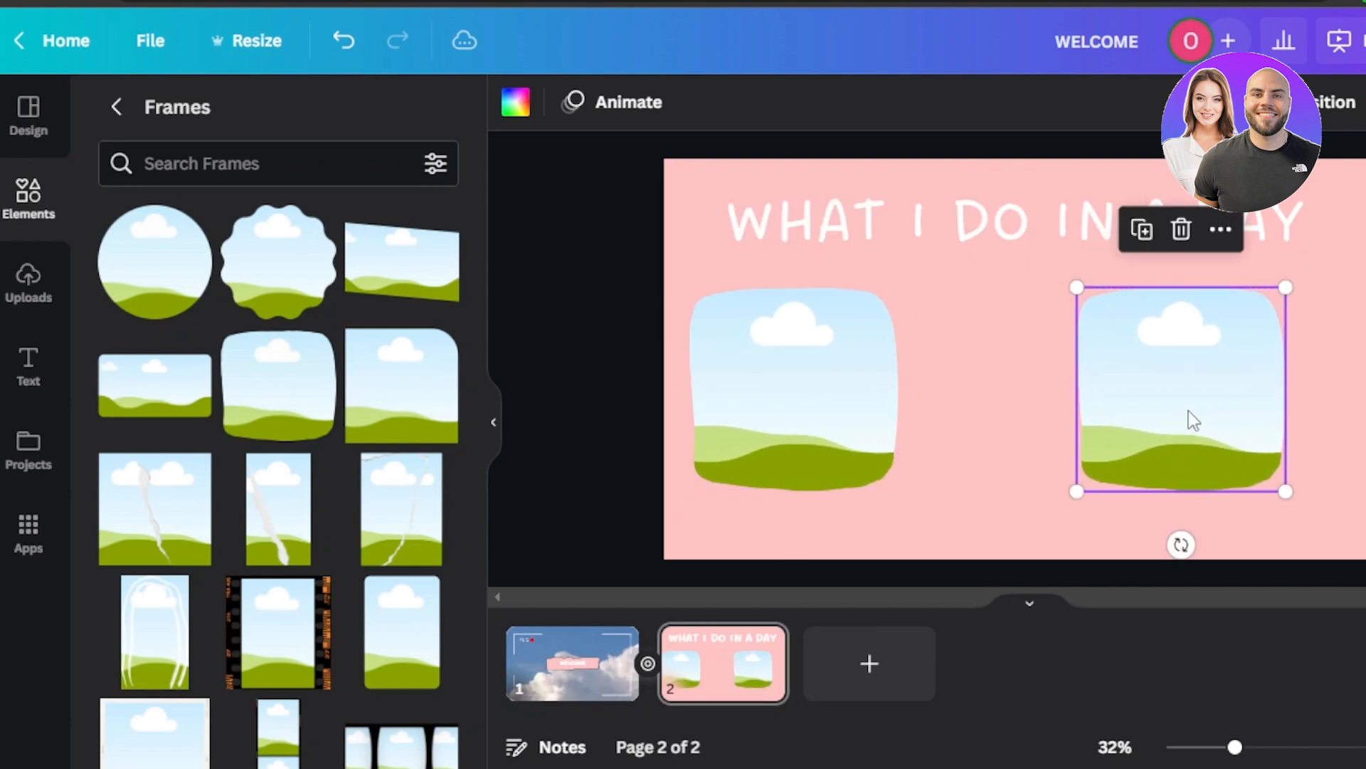
drag(823, 413, 877, 418)
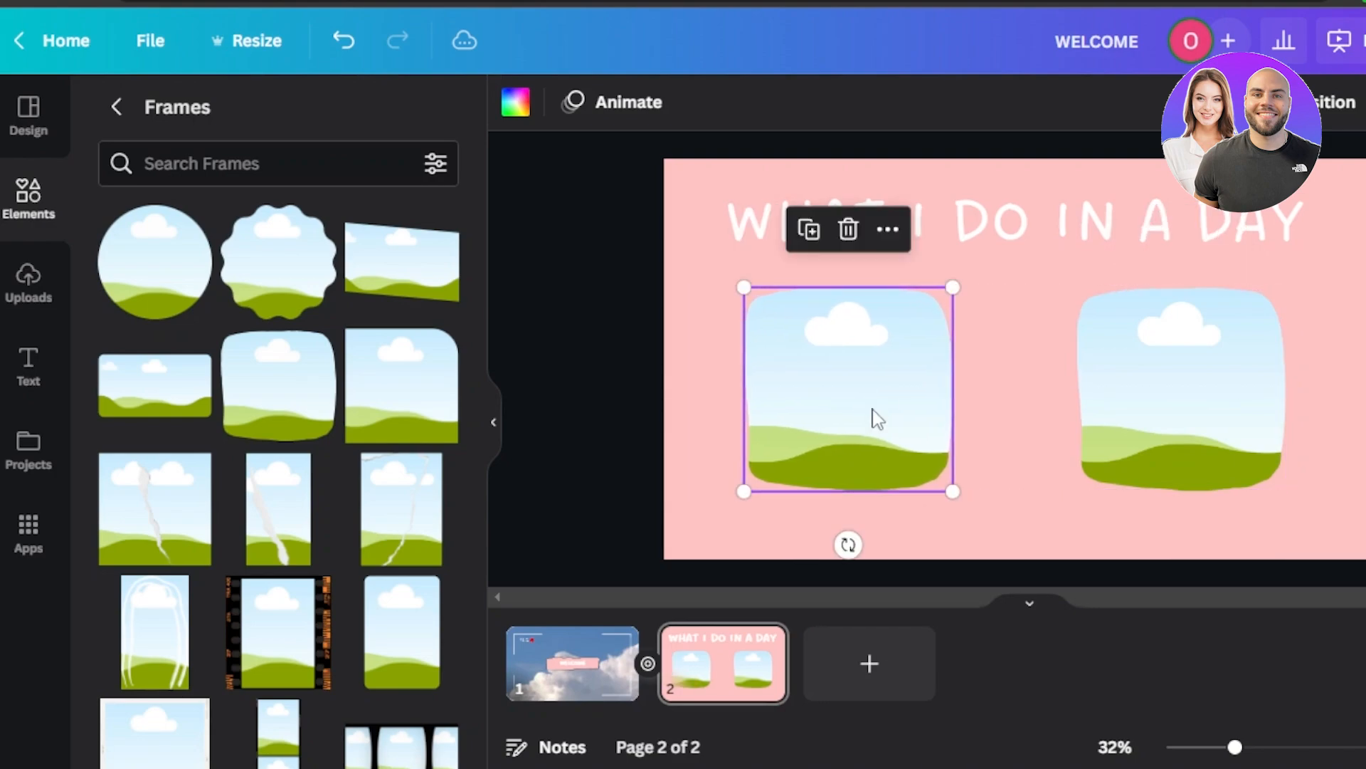
Enlarge both picture frames on page 2 so they fill more of the space below the heading.
drag(735, 287, 704, 248)
mouse_move(819, 370)
mouse_down()
mouse_move(823, 387)
mouse_move(824, 376)
mouse_up()
click(1268, 487)
drag(1286, 492, 1314, 512)
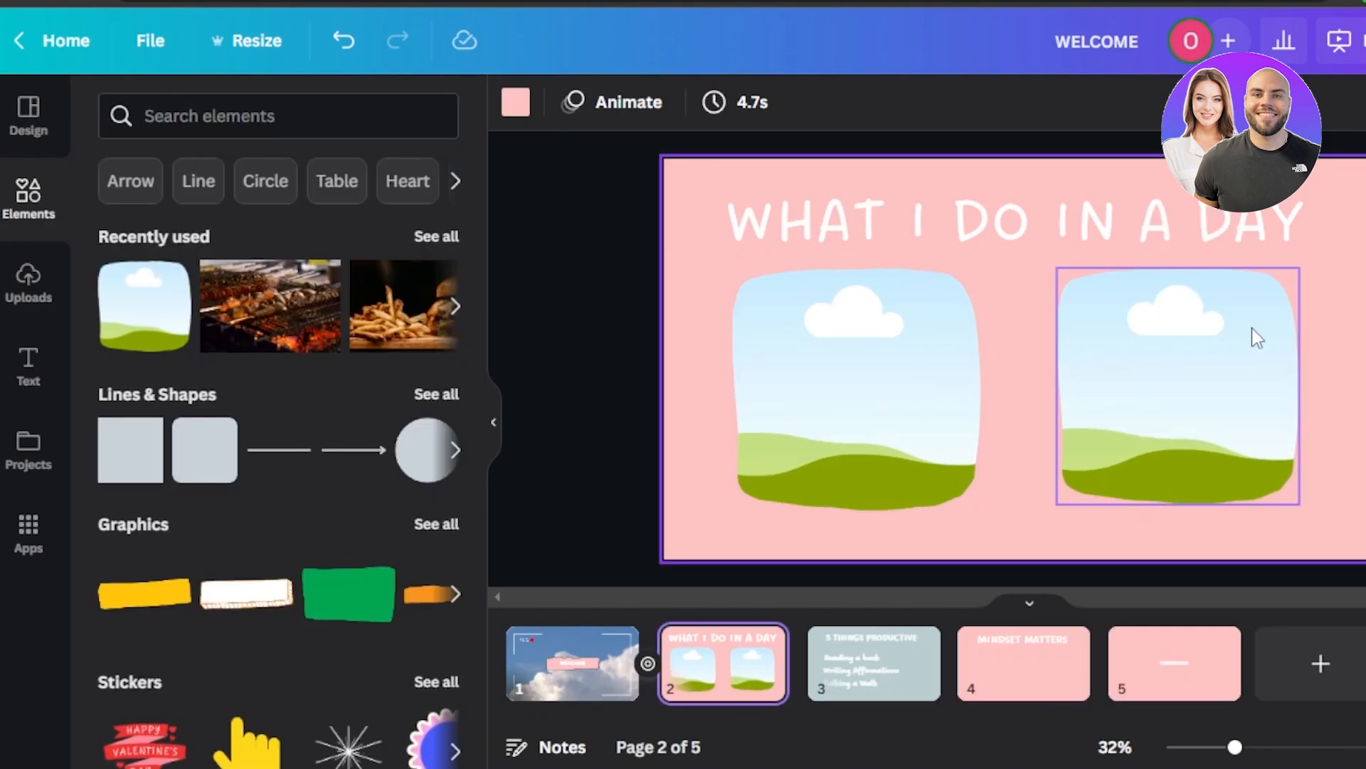
Fill page 2's left frame with the sunlit yoga video and its right frame with the video of a woman holding puppies.
click(1121, 319)
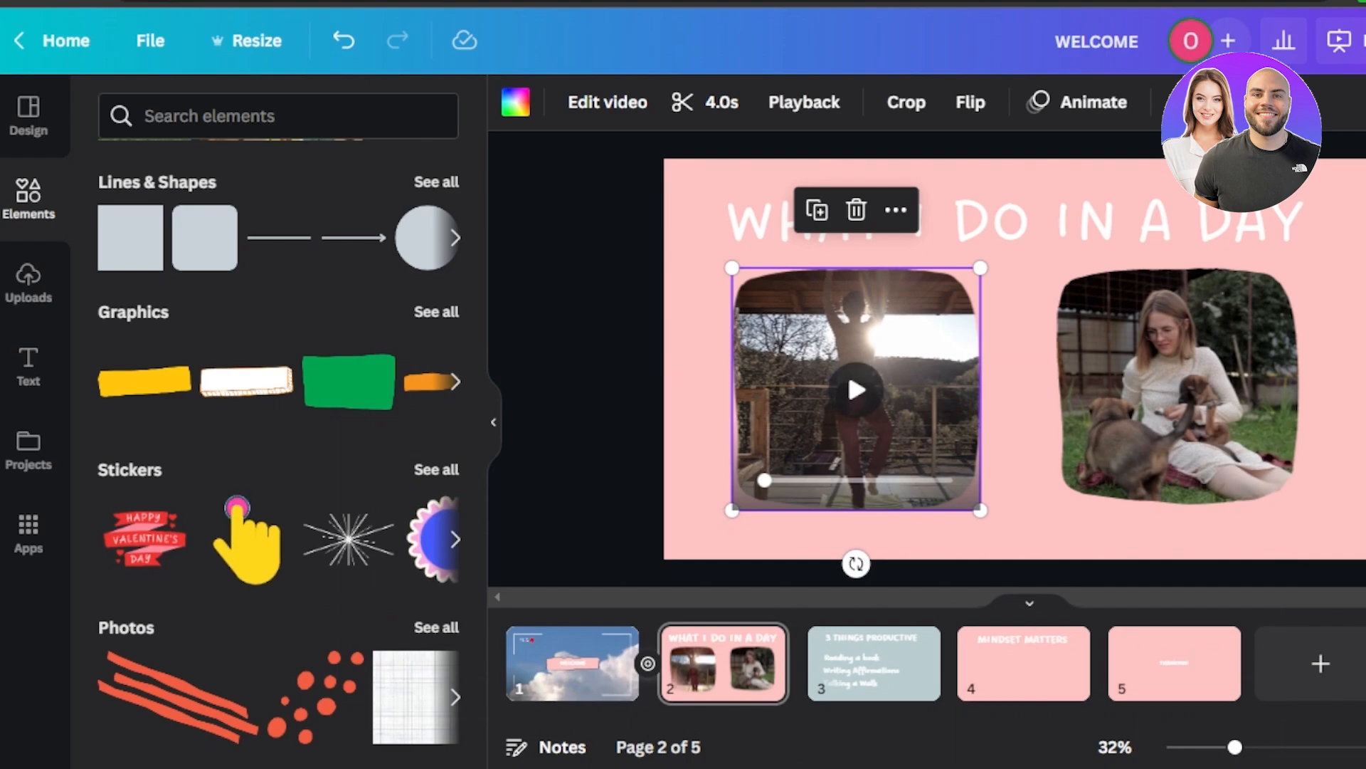
click(1040, 396)
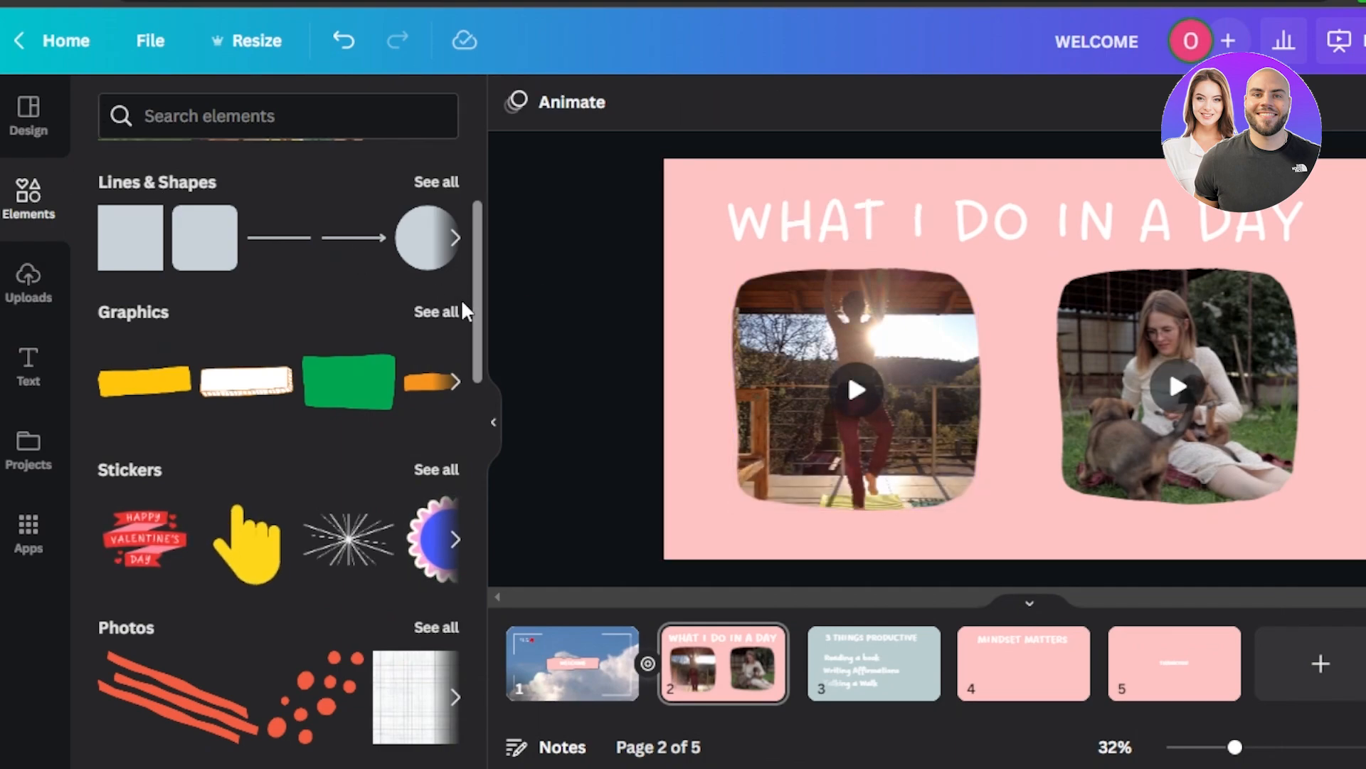
Add the white banner graphic with the orange hatched outline from the Magic recommendations graphics to page 2.
click(449, 314)
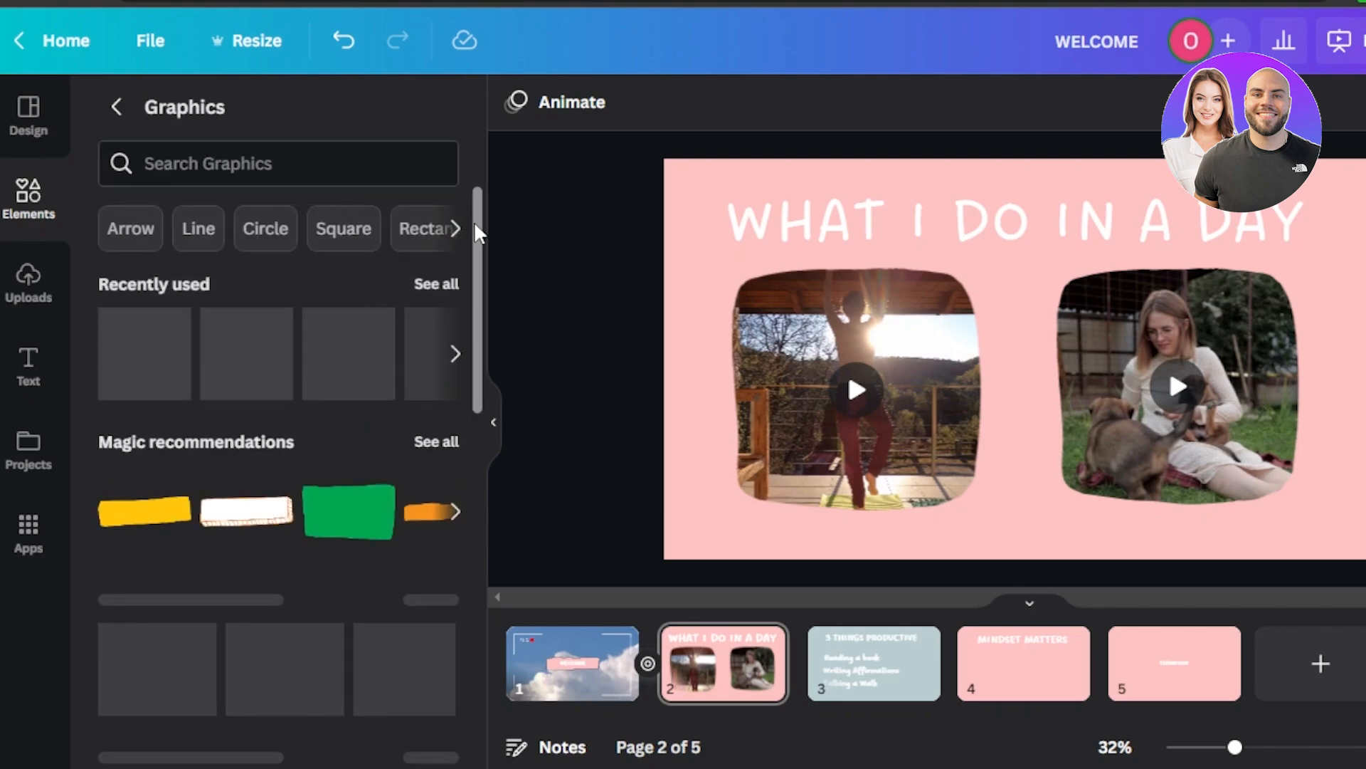
scroll(474, 256, down, 3)
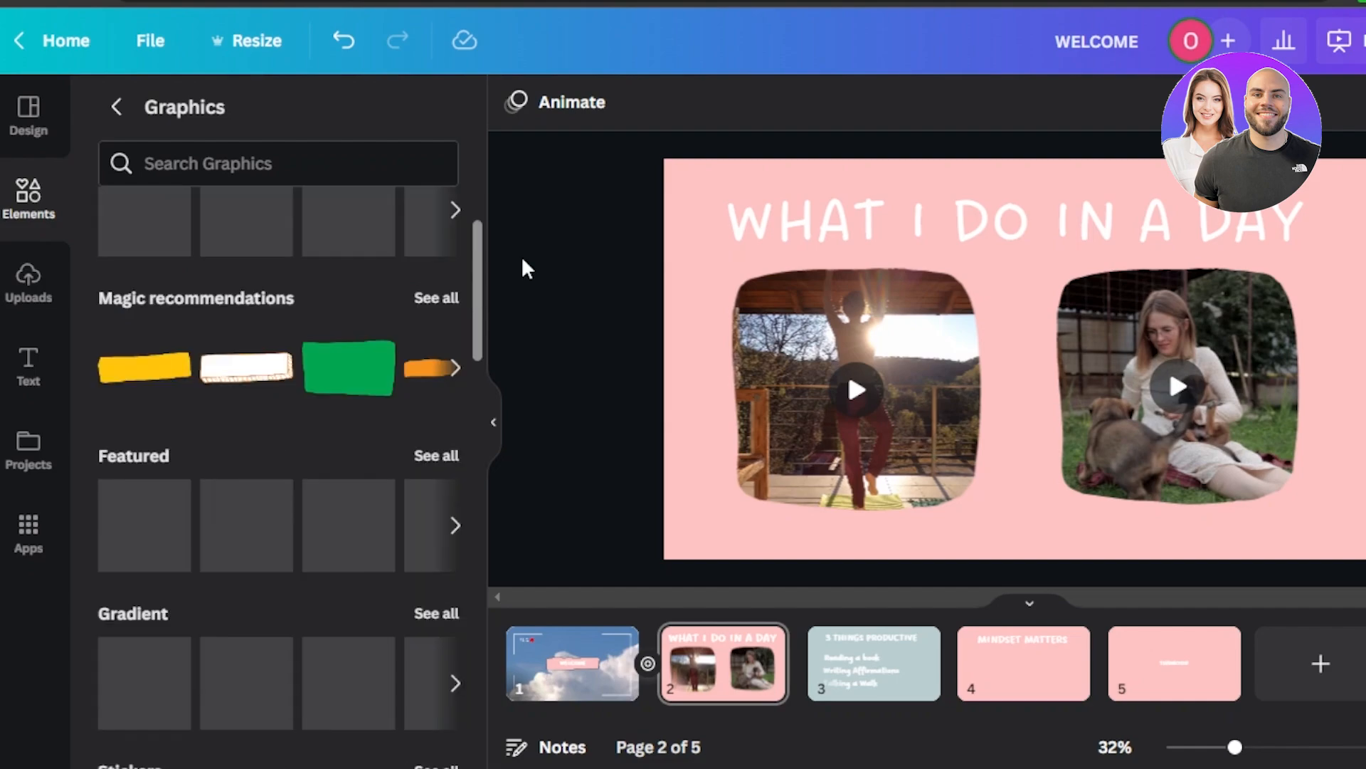
scroll(480, 285, down, 1)
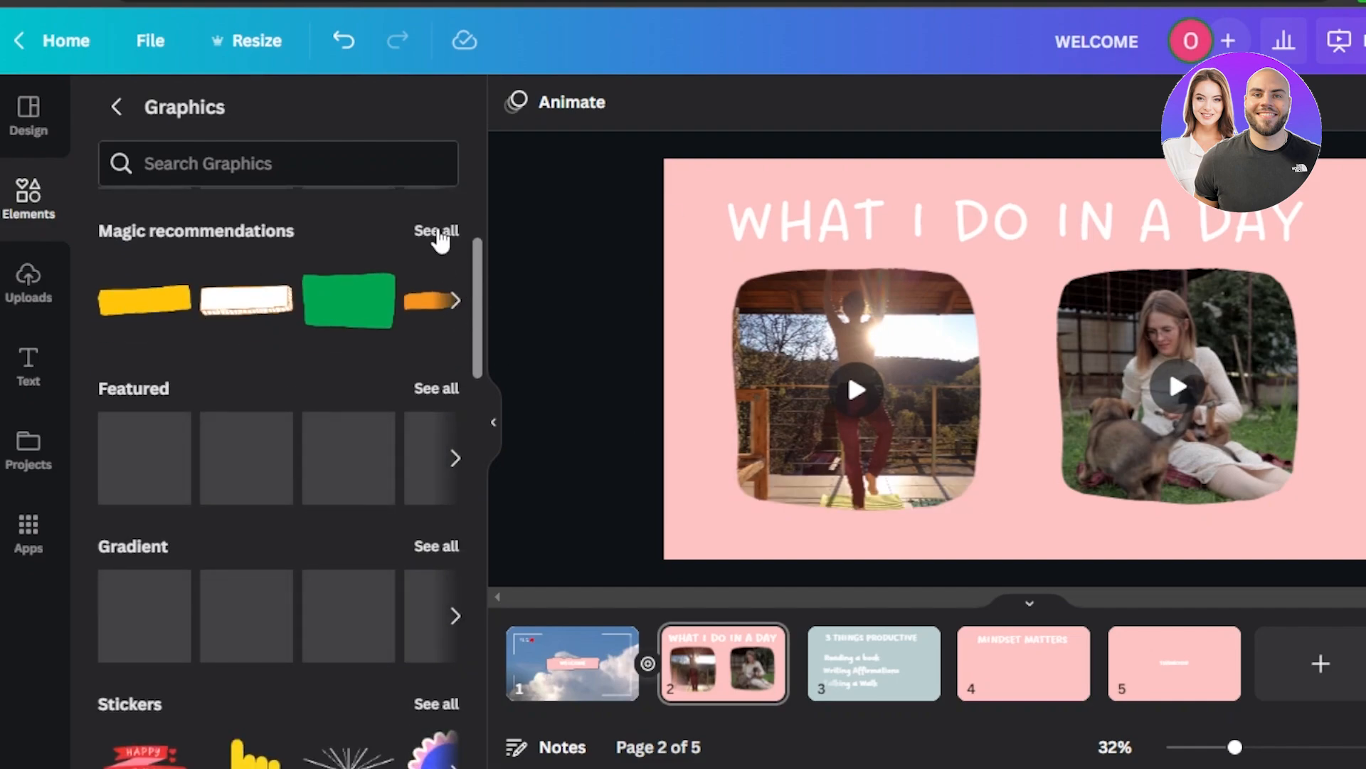
click(439, 233)
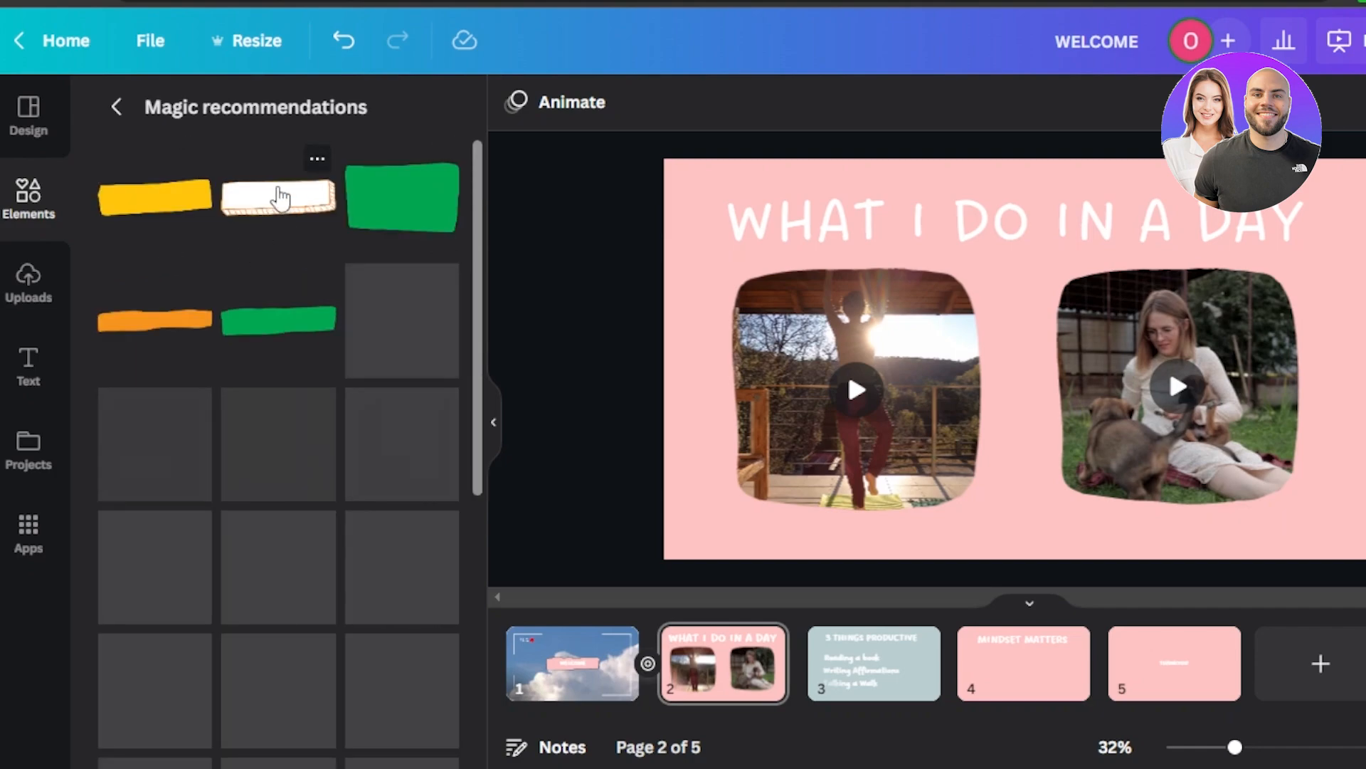
click(273, 197)
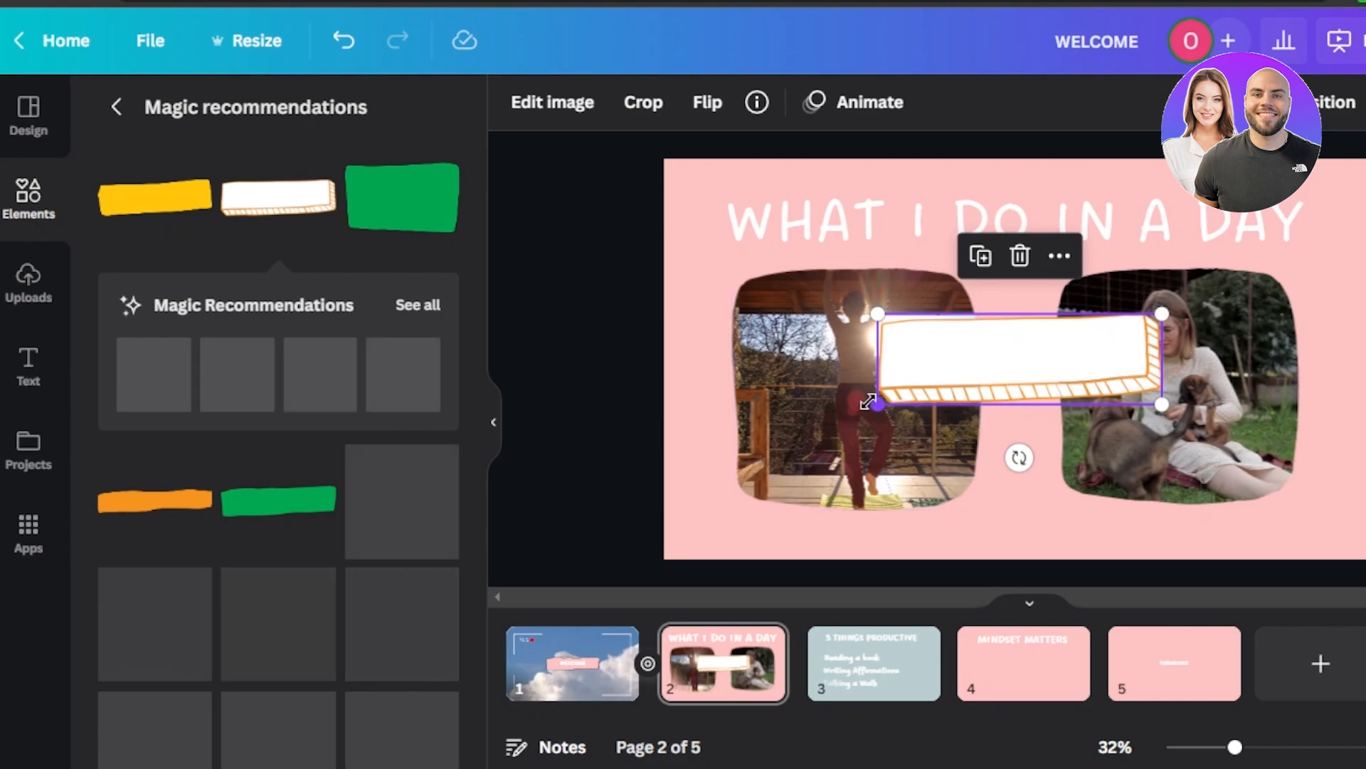
Remove the white banner graphic with the orange hatched outline from page 2.
drag(954, 333, 993, 345)
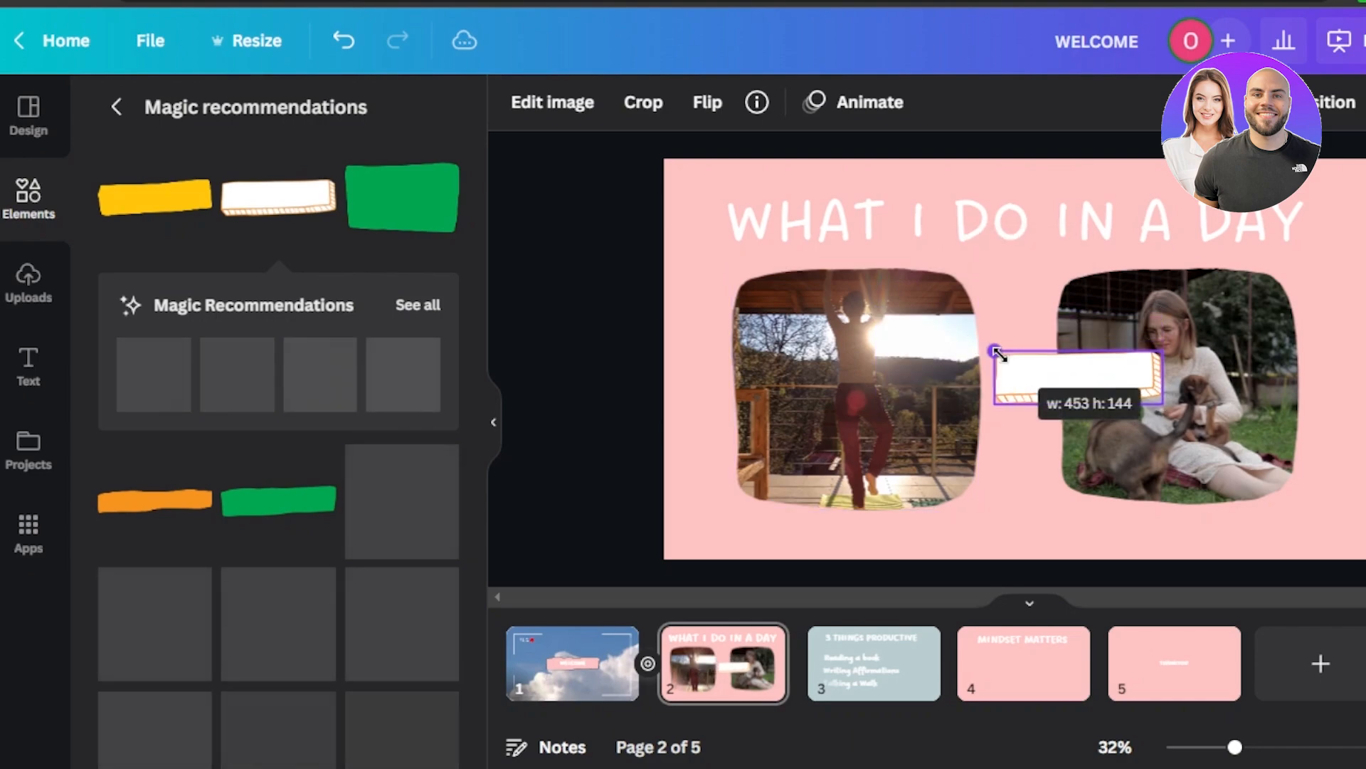
drag(1070, 373, 1290, 514)
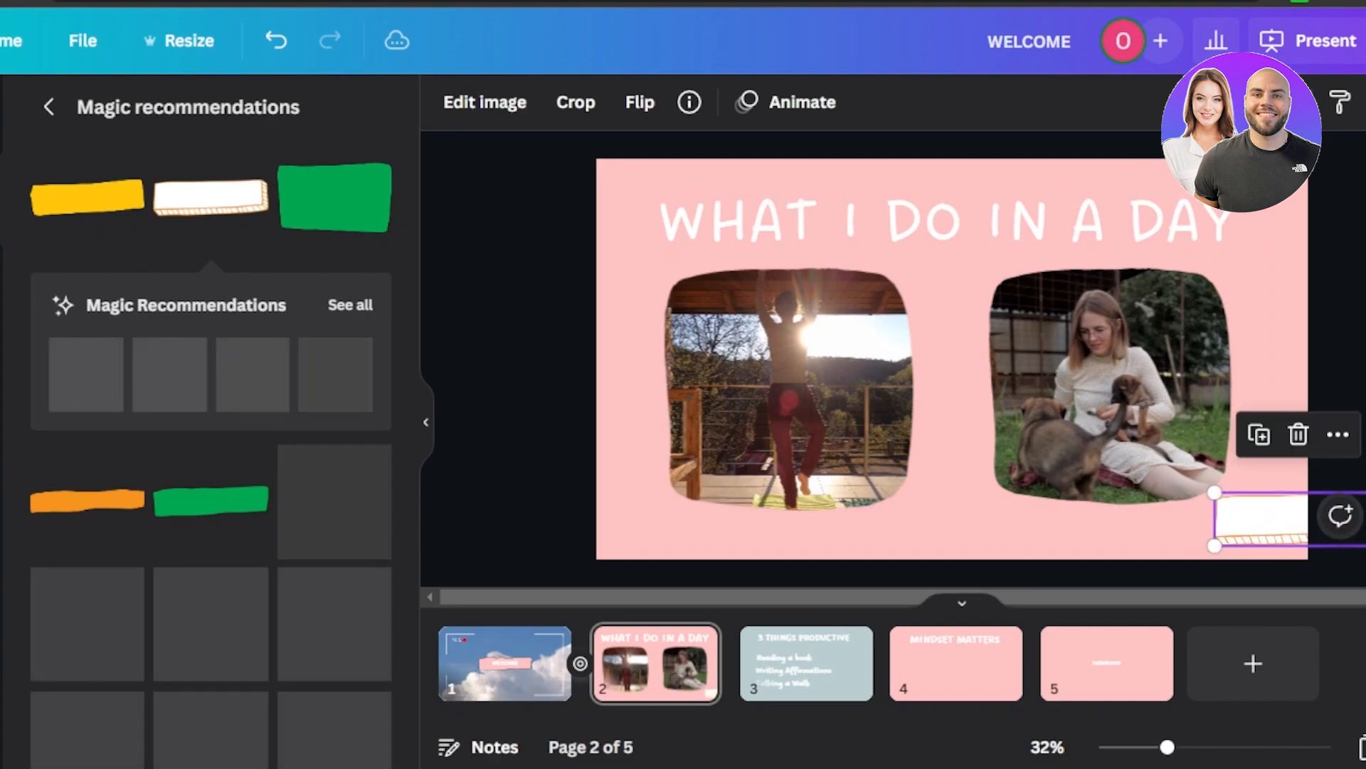
click(1295, 437)
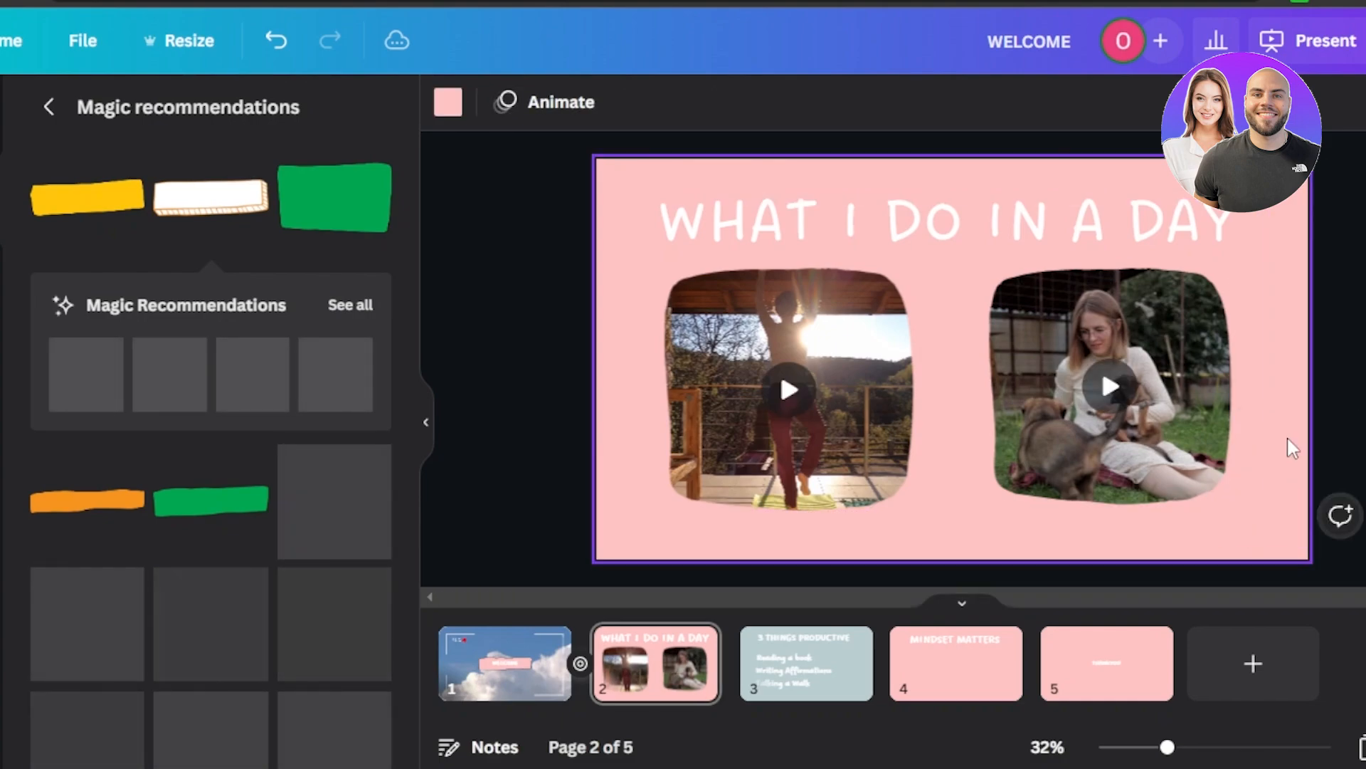
Add the rainbow graphic with the heart to page 2, scaled down beside the end of the heading, and show all recommended graphics.
click(46, 112)
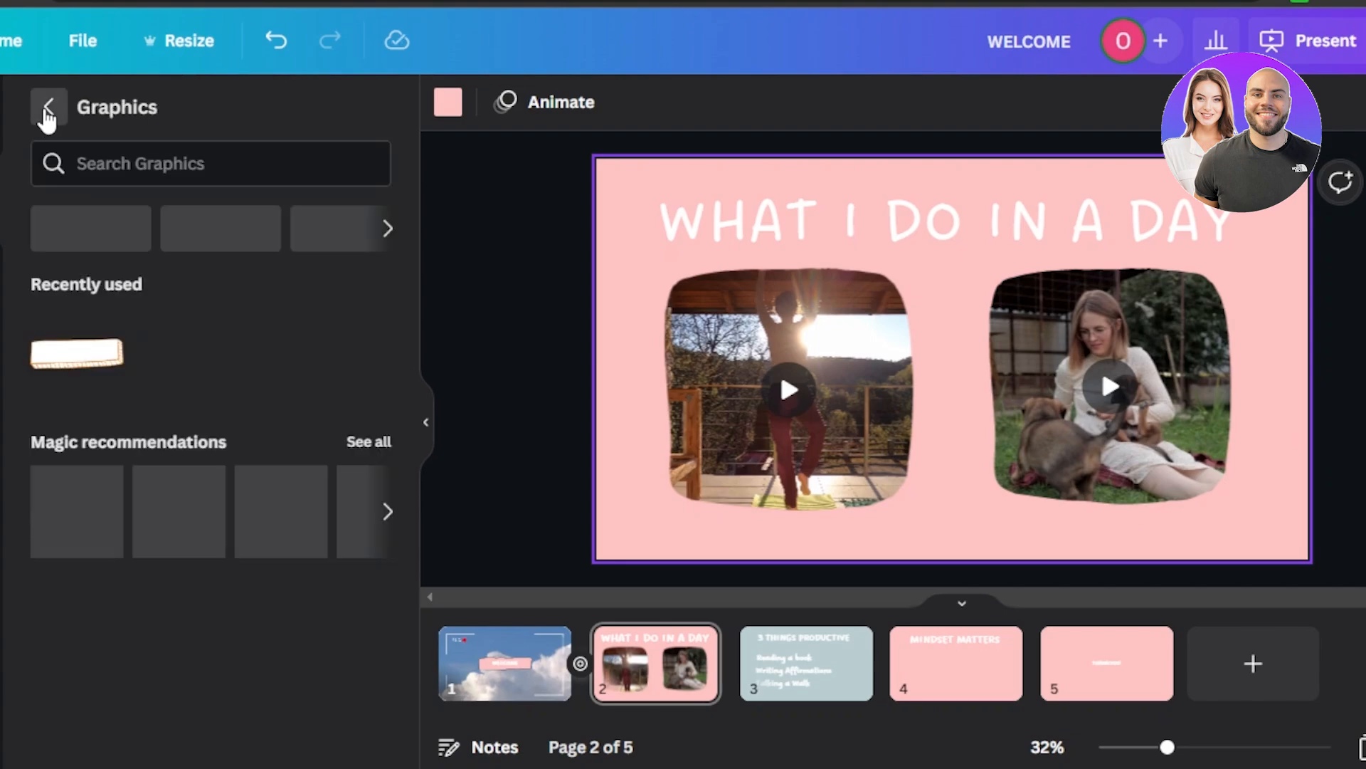
drag(413, 249, 407, 220)
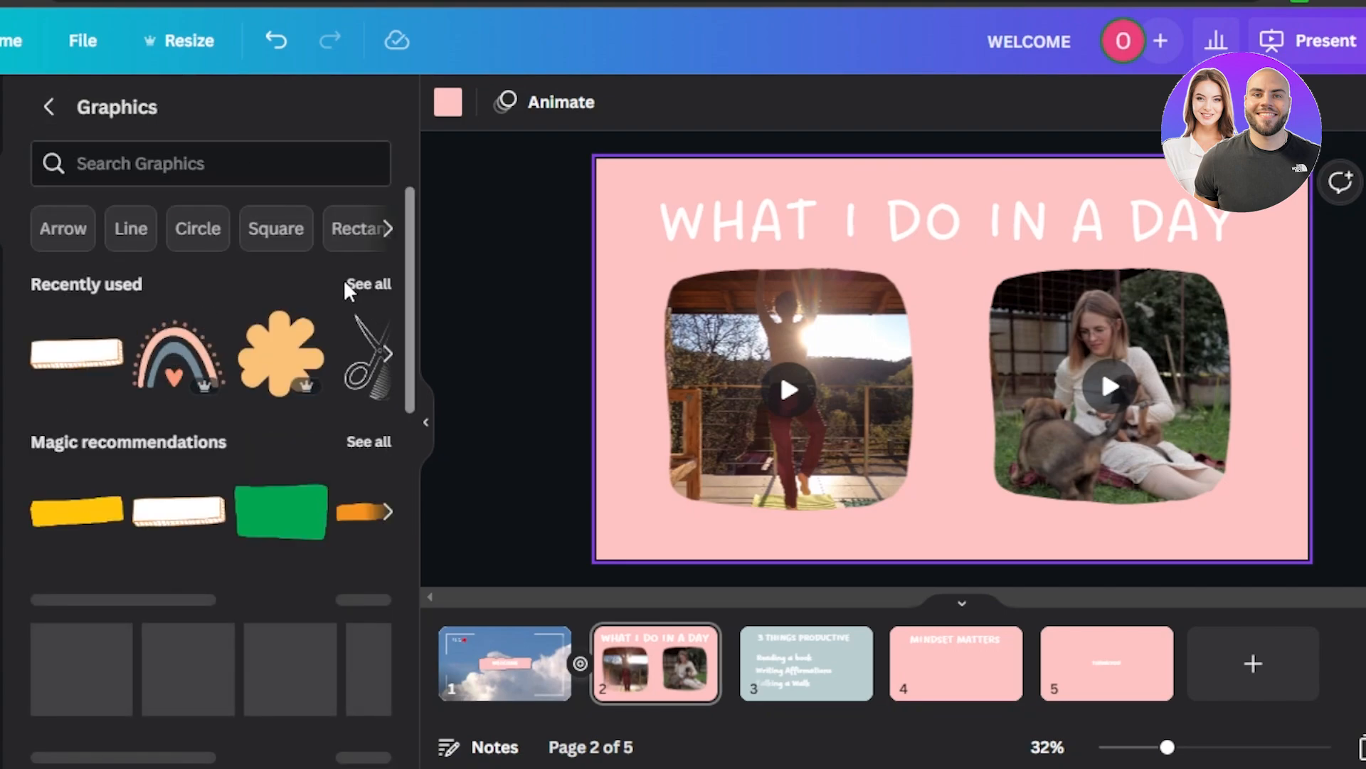
drag(157, 370, 947, 555)
drag(1132, 462, 1188, 349)
drag(1110, 278, 1256, 279)
click(1338, 285)
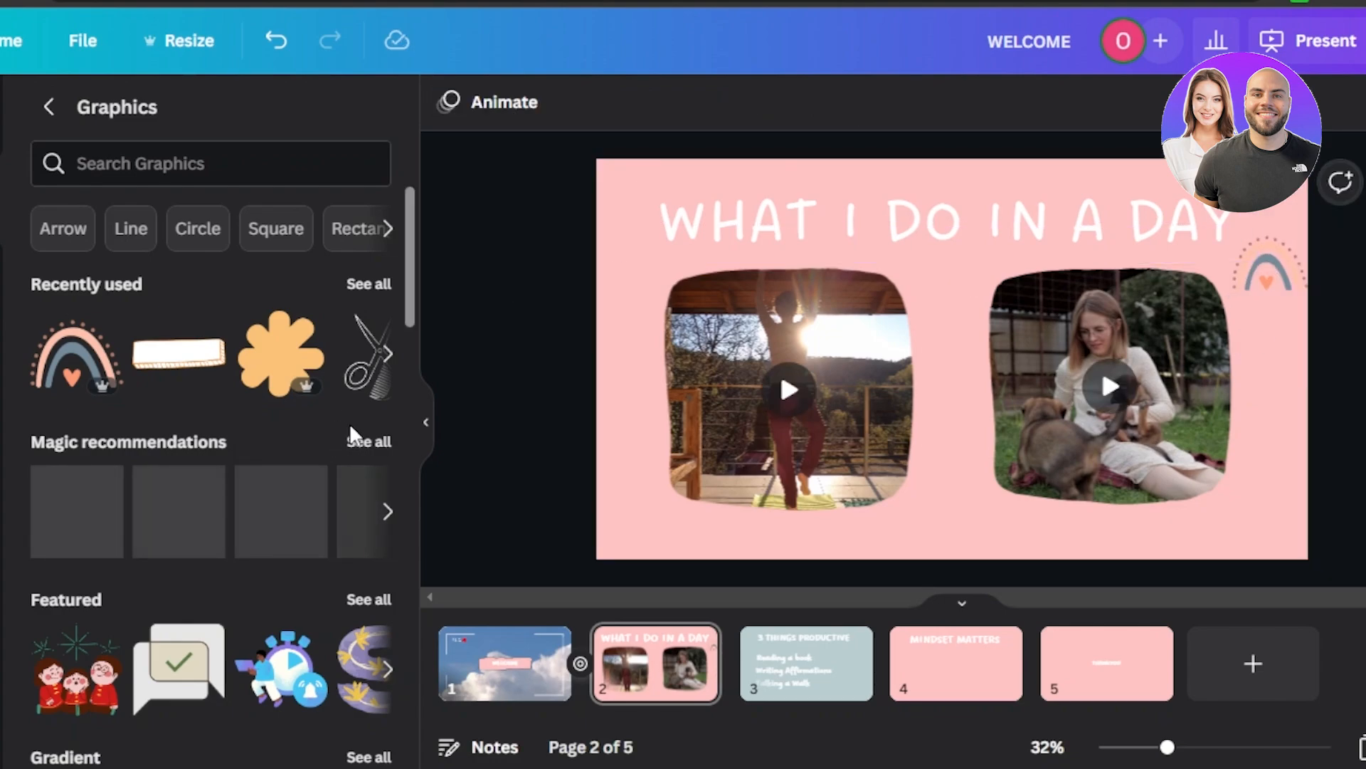
click(379, 444)
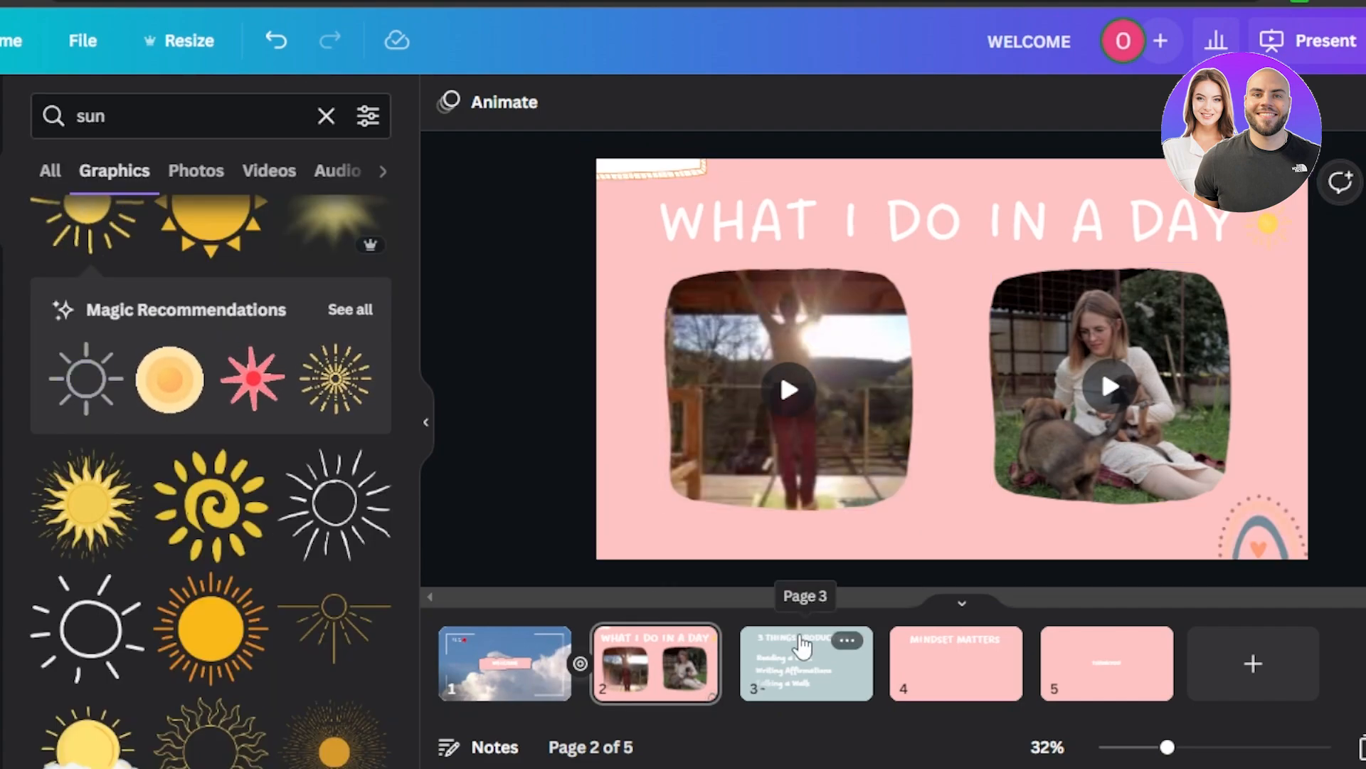
Examine the text animations and their settings for the "Reading a book" line on page 3.
click(803, 681)
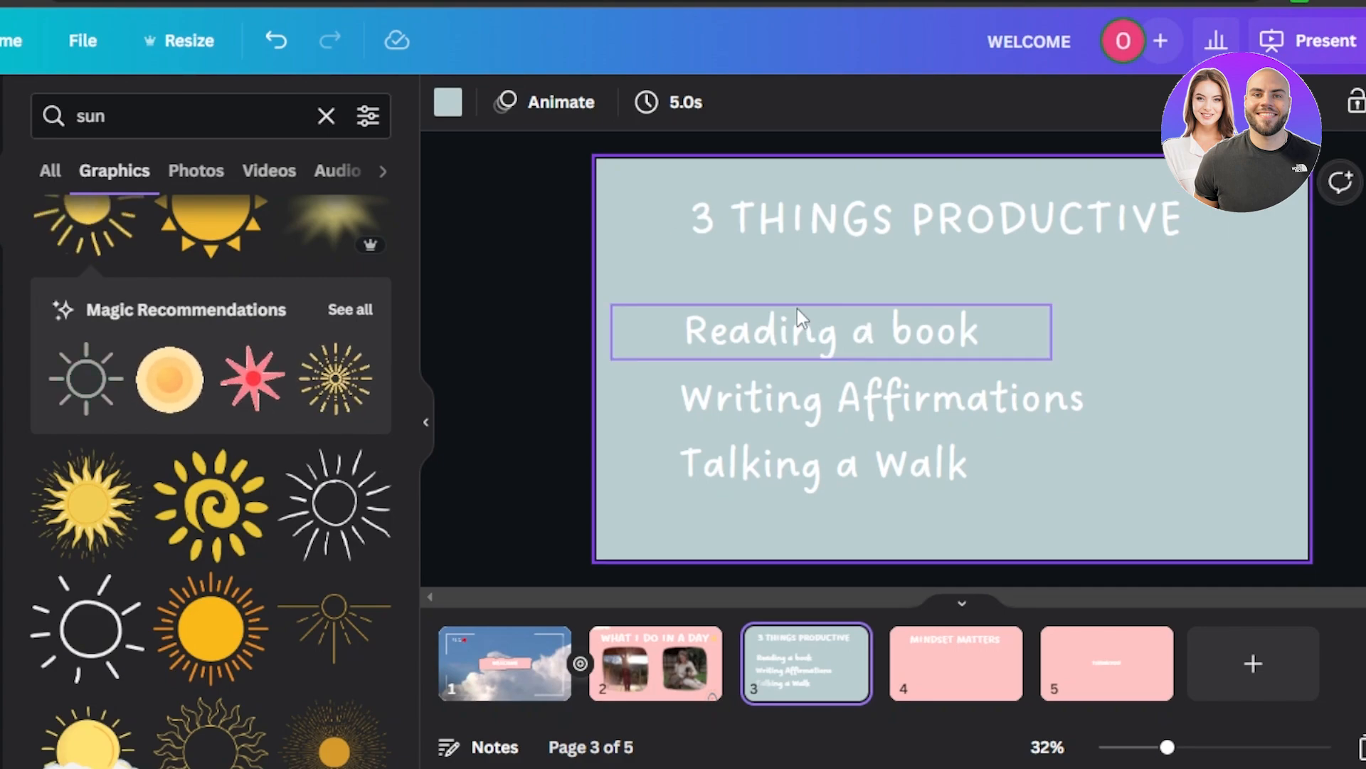
click(689, 336)
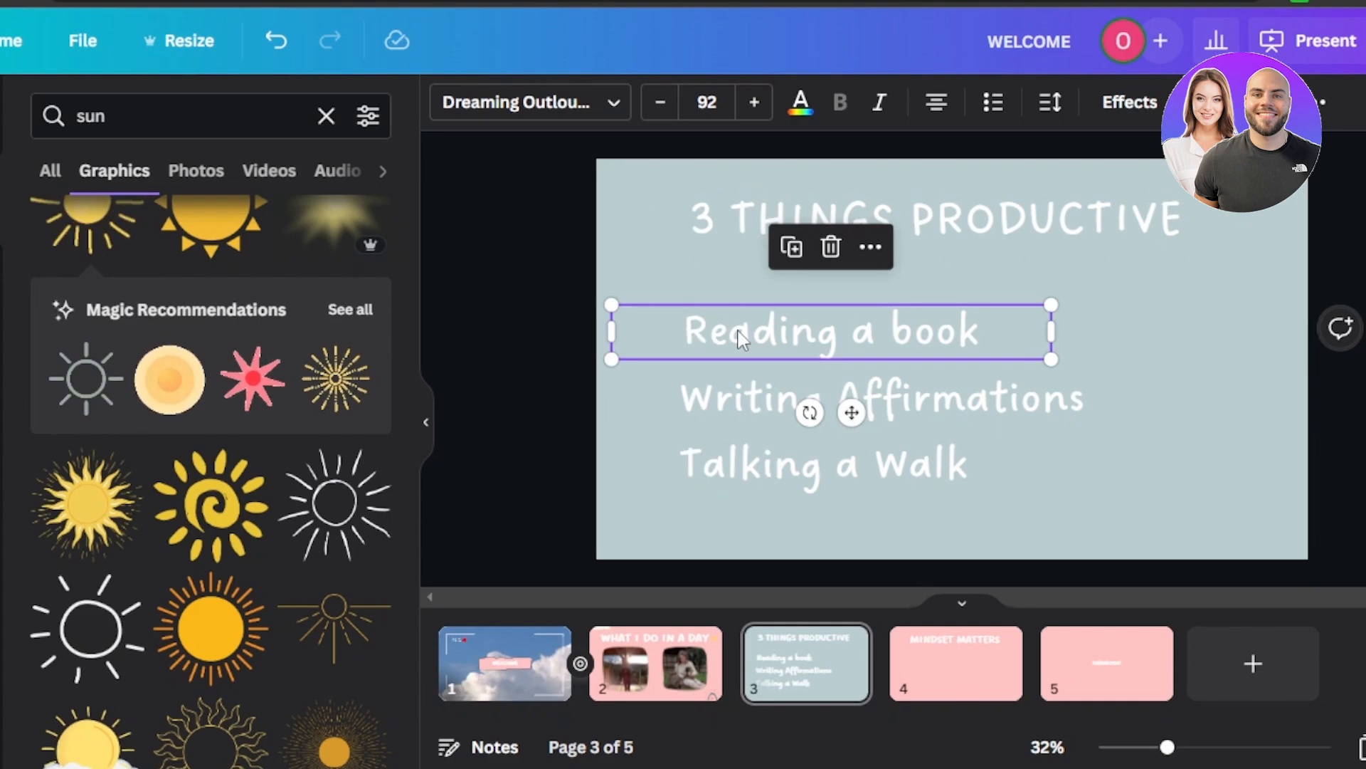
mouse_move(705, 330)
mouse_down()
mouse_move(735, 327)
mouse_move(681, 335)
mouse_move(701, 332)
mouse_up()
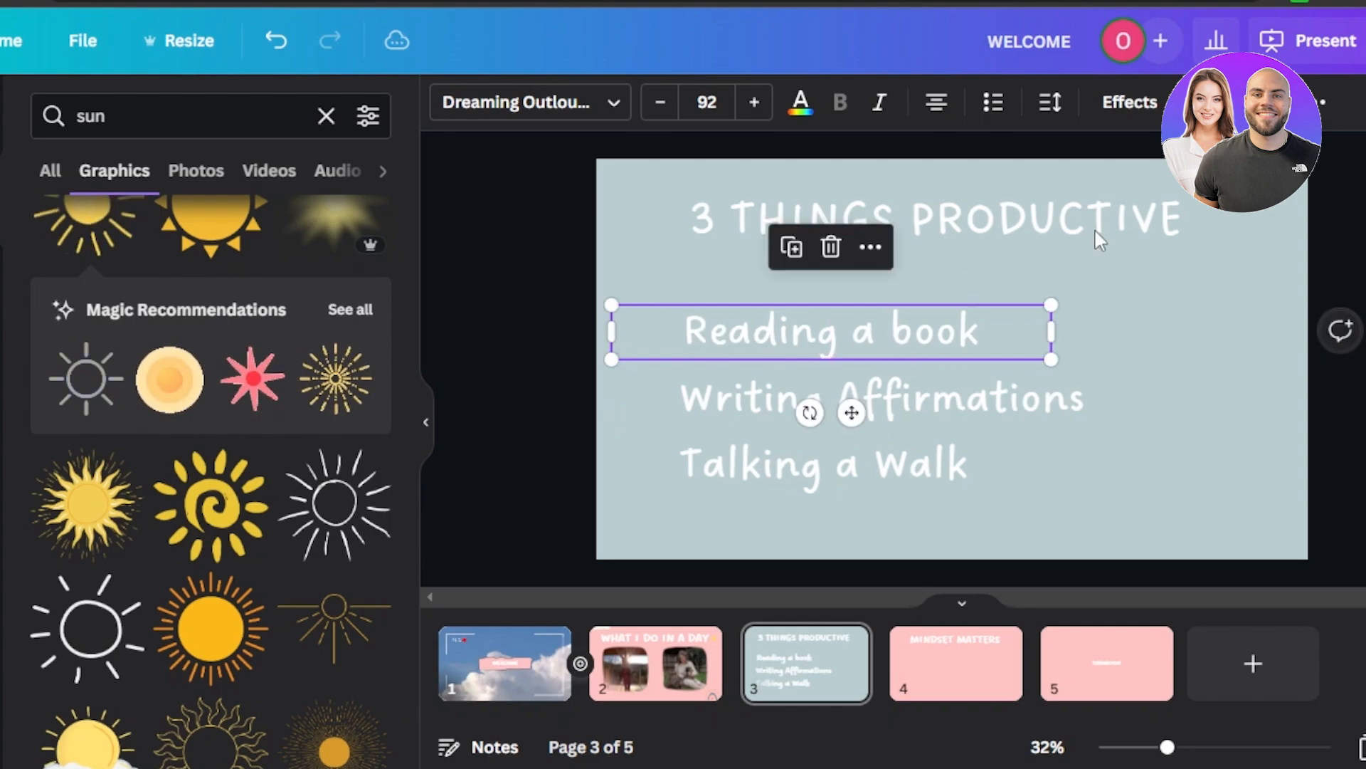
click(1207, 101)
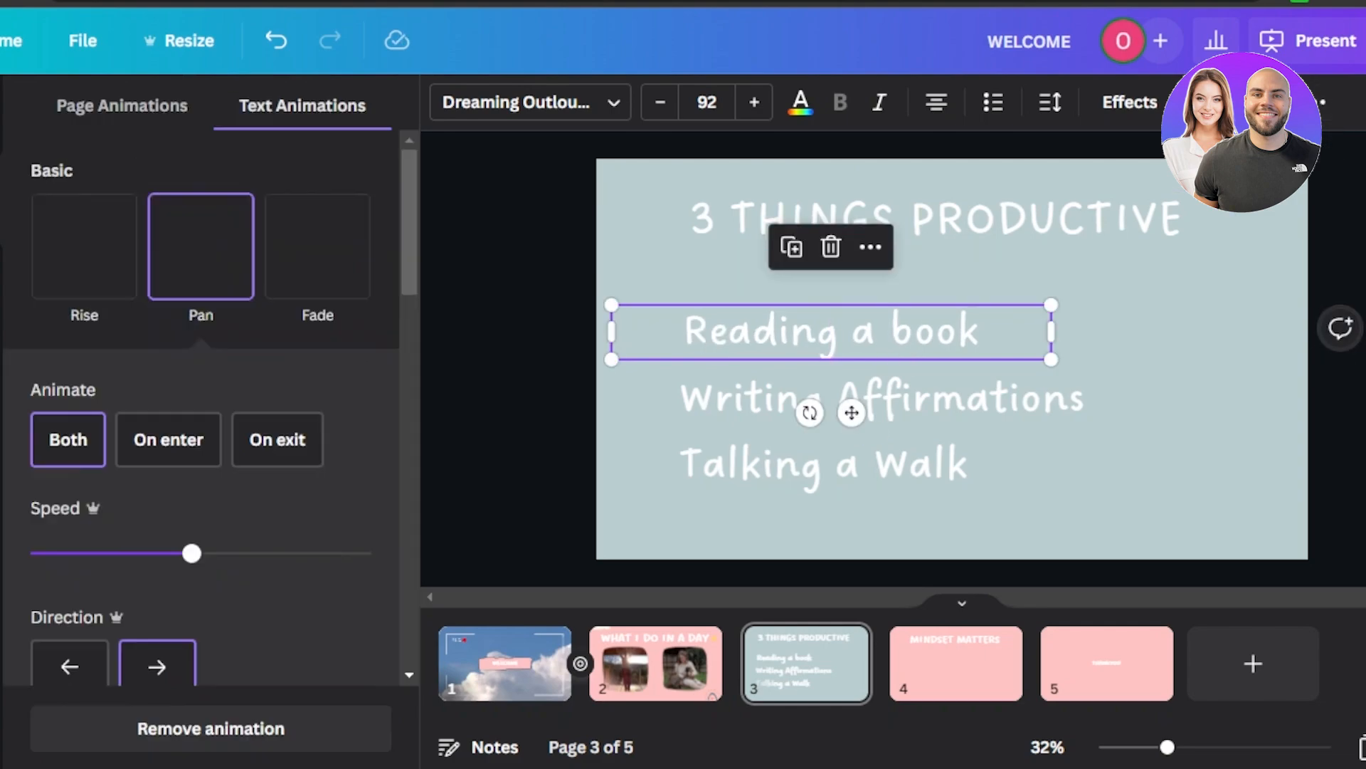
scroll(249, 206, up, 2)
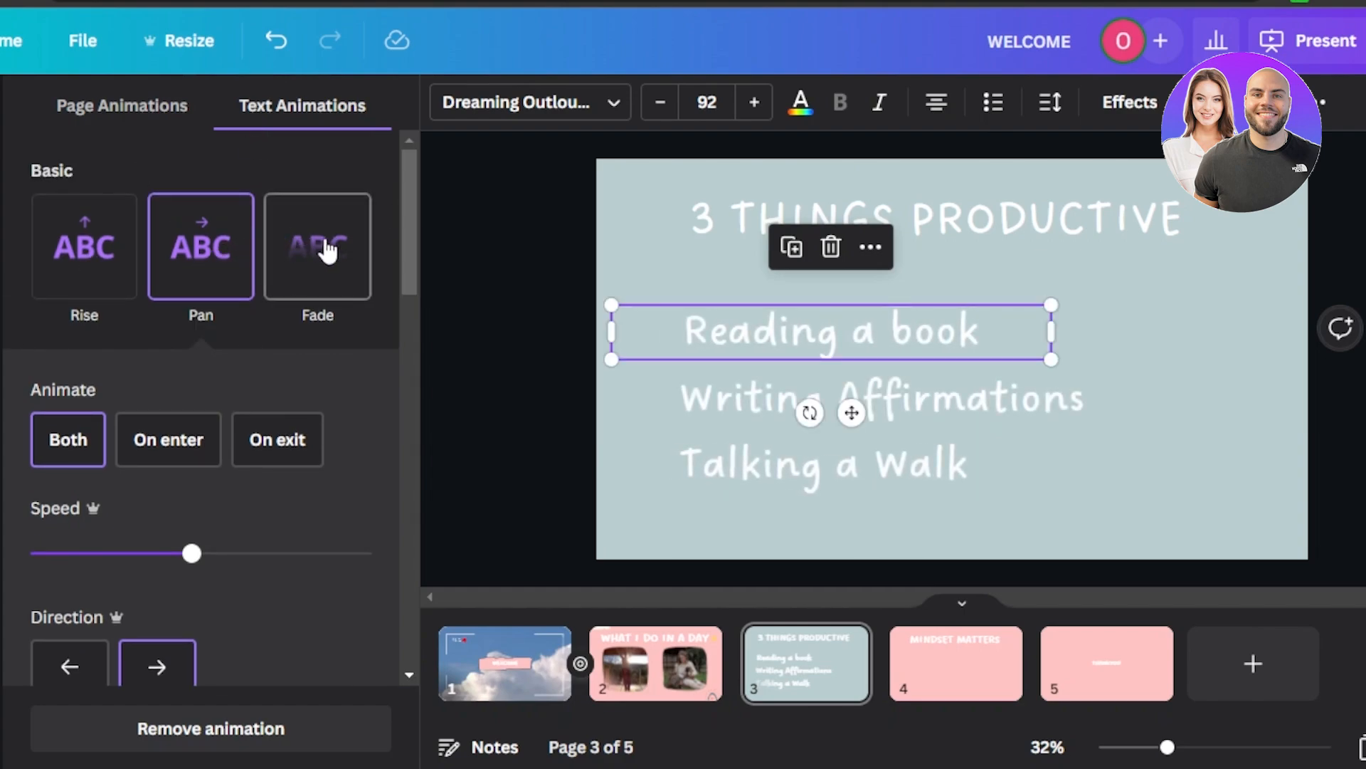
drag(407, 222, 409, 387)
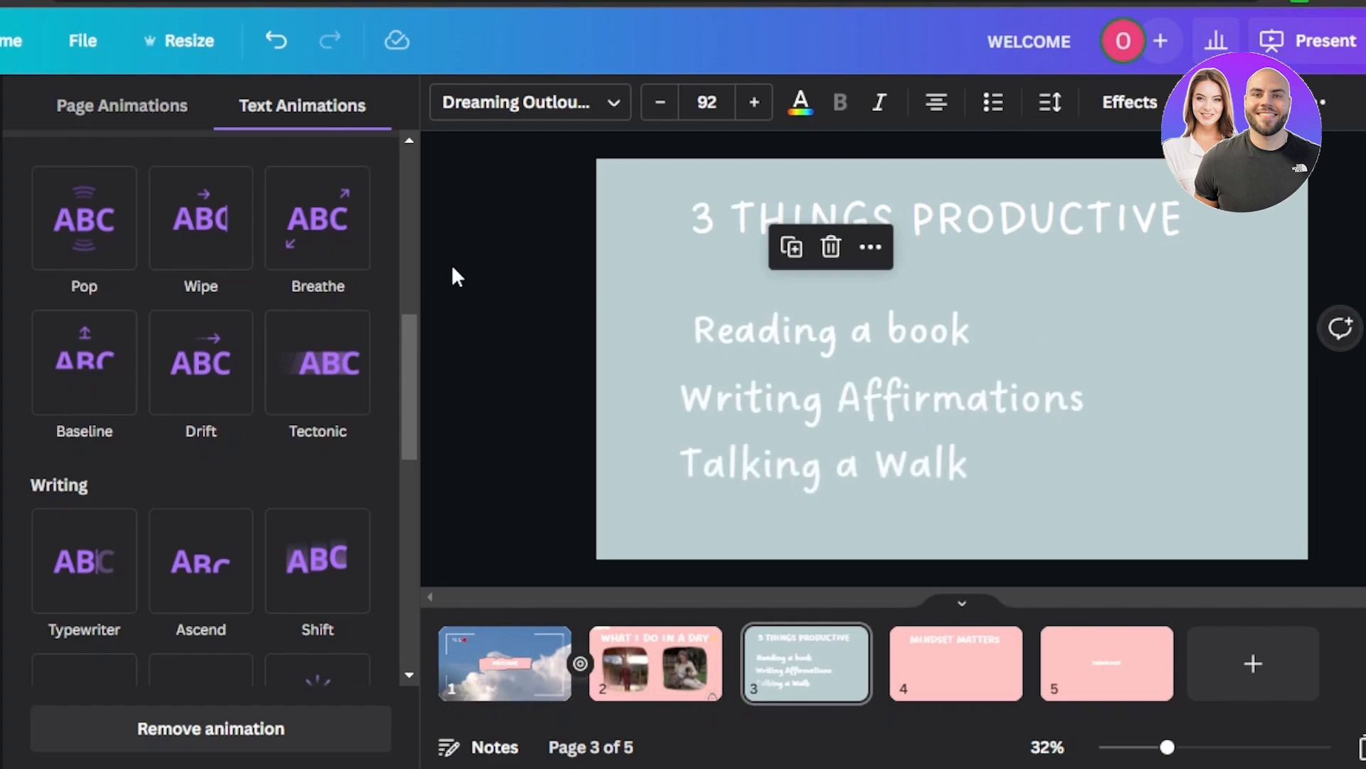
drag(403, 395, 403, 194)
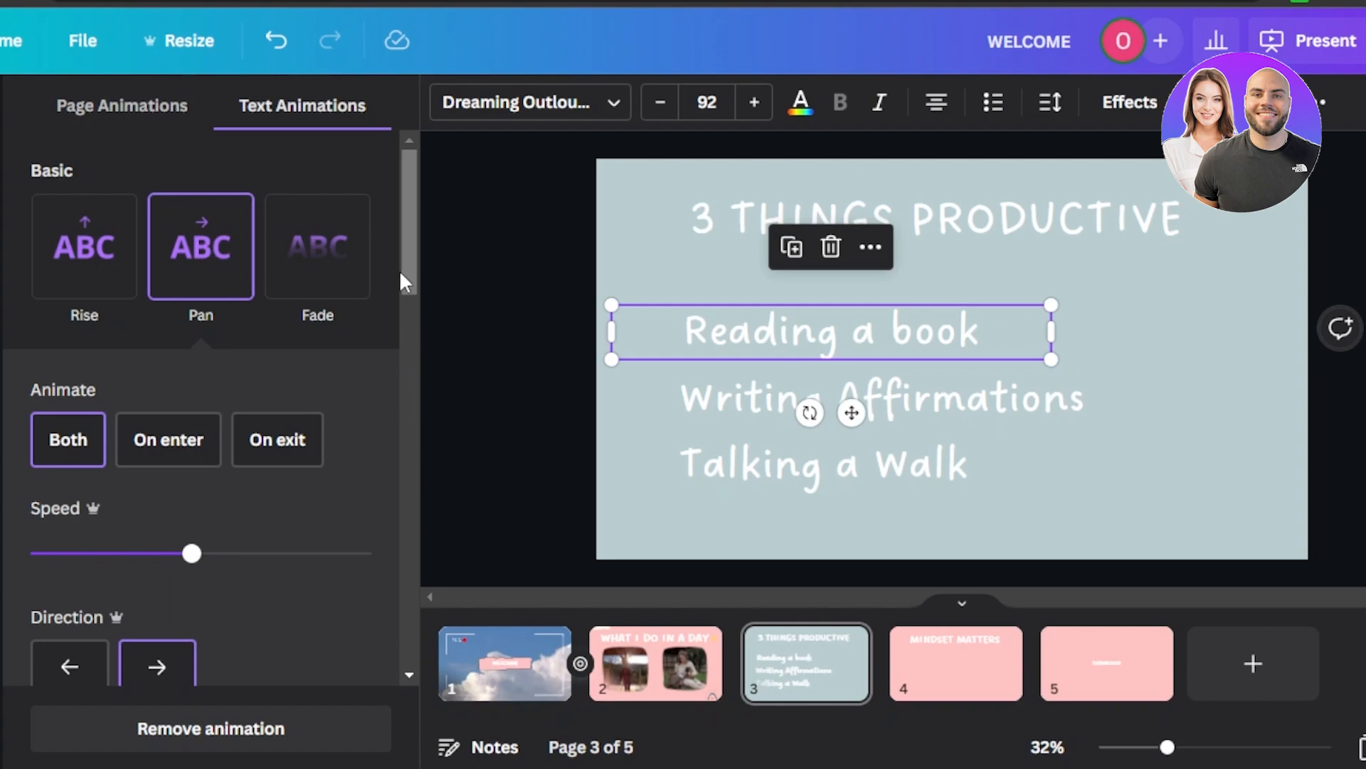
drag(403, 214, 403, 235)
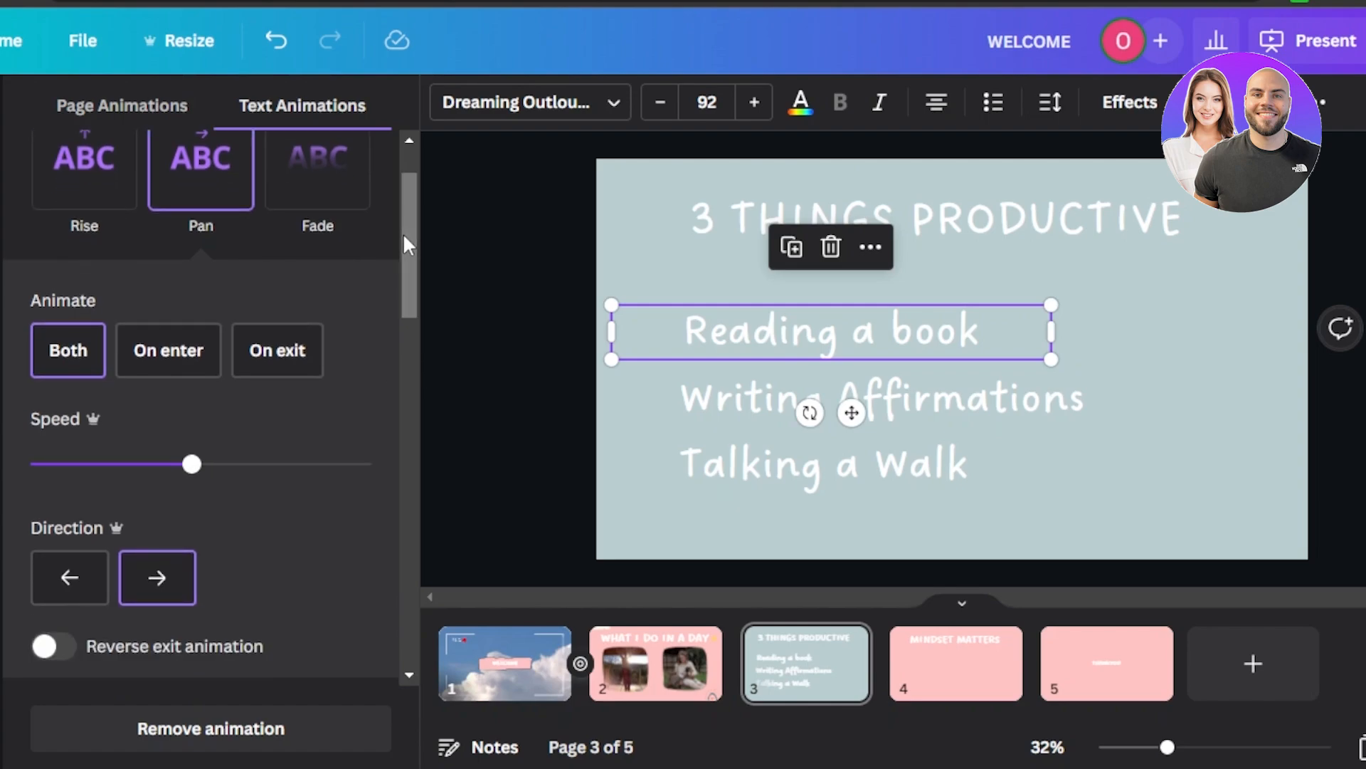
click(492, 282)
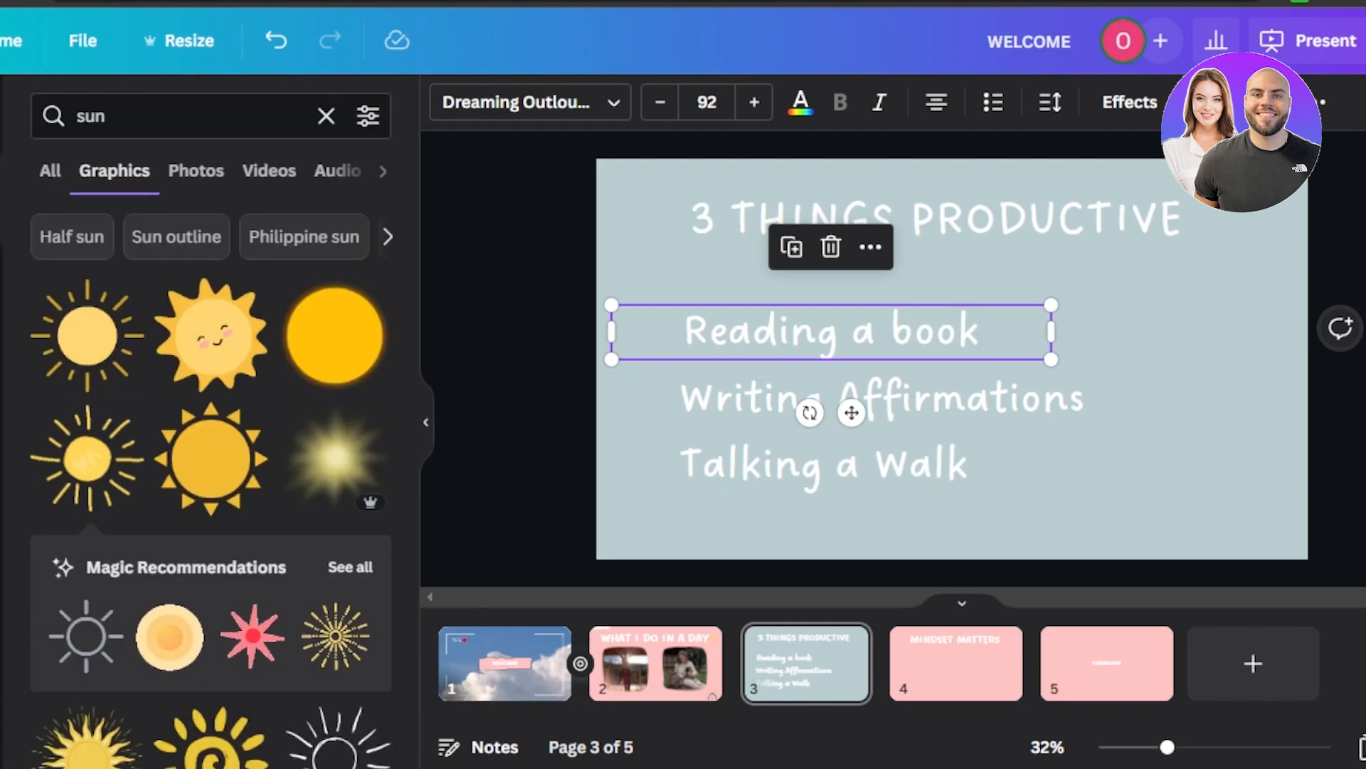
Shift the "Reading a book" line slightly left so it lines up with the two lines below.
click(837, 301)
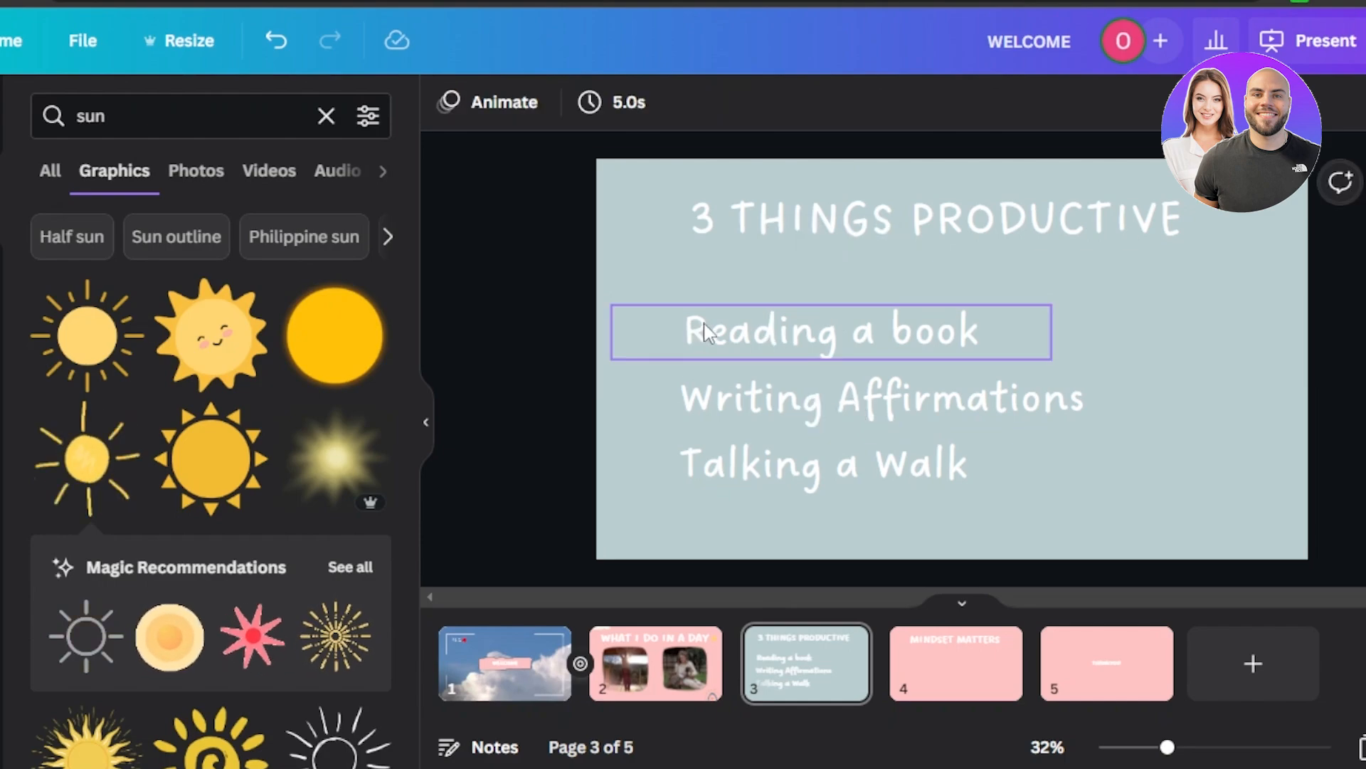
drag(706, 326, 694, 329)
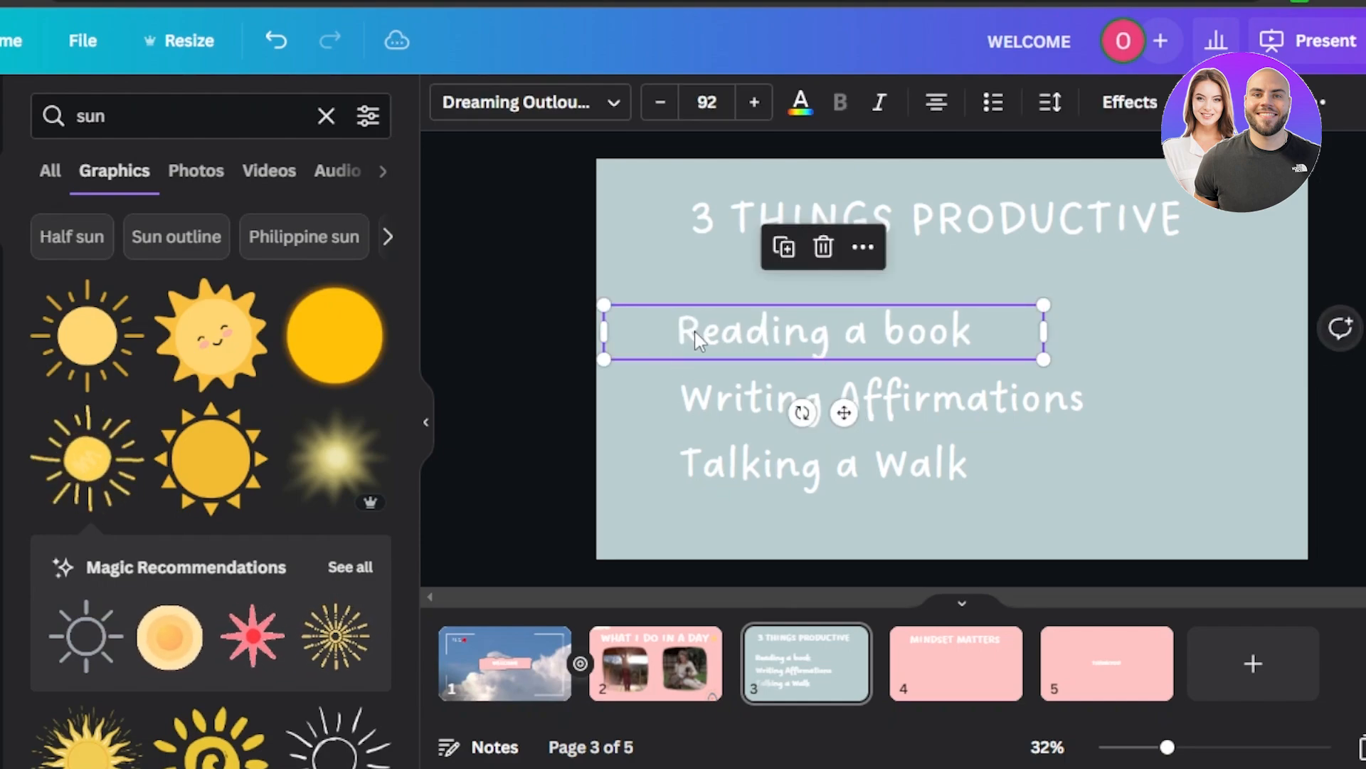
click(509, 267)
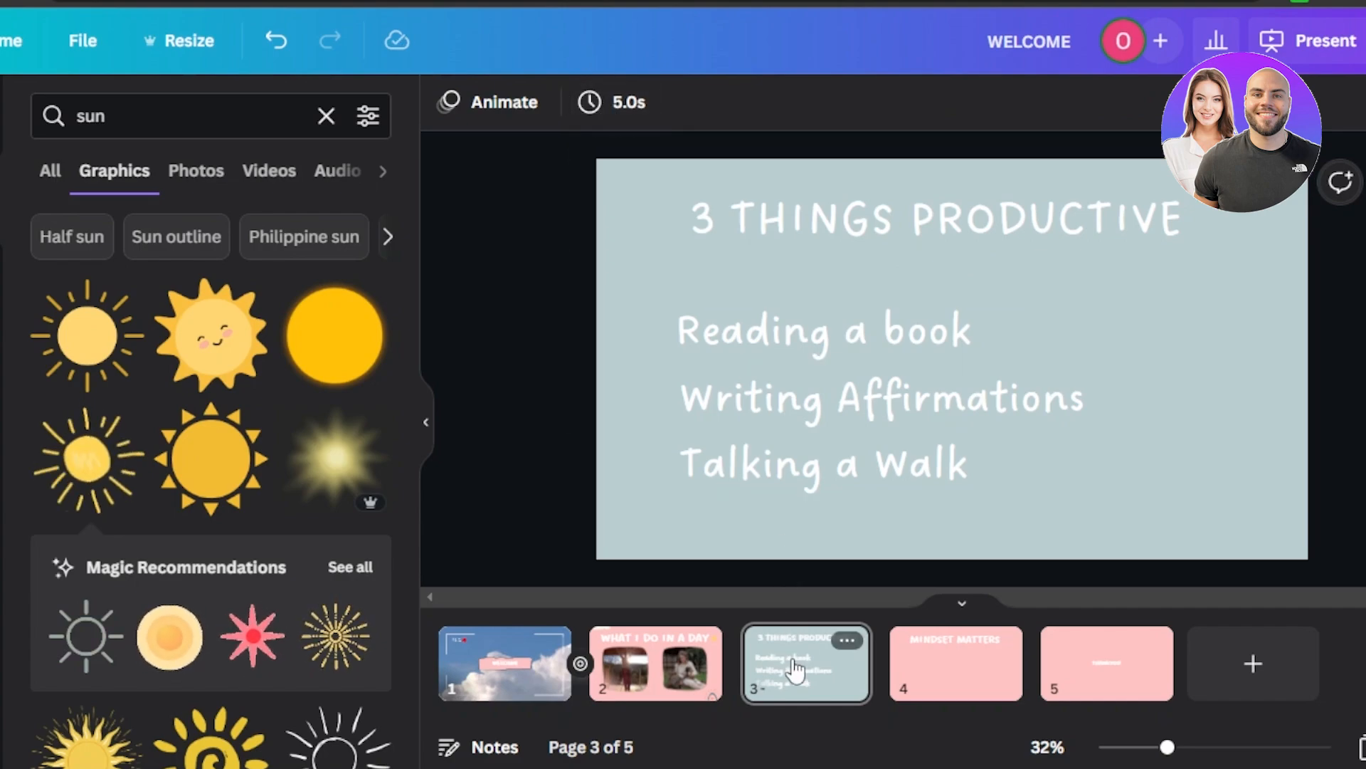
Browse the graphics collections and the Magic recommendations for decorations suited to page 3.
click(796, 671)
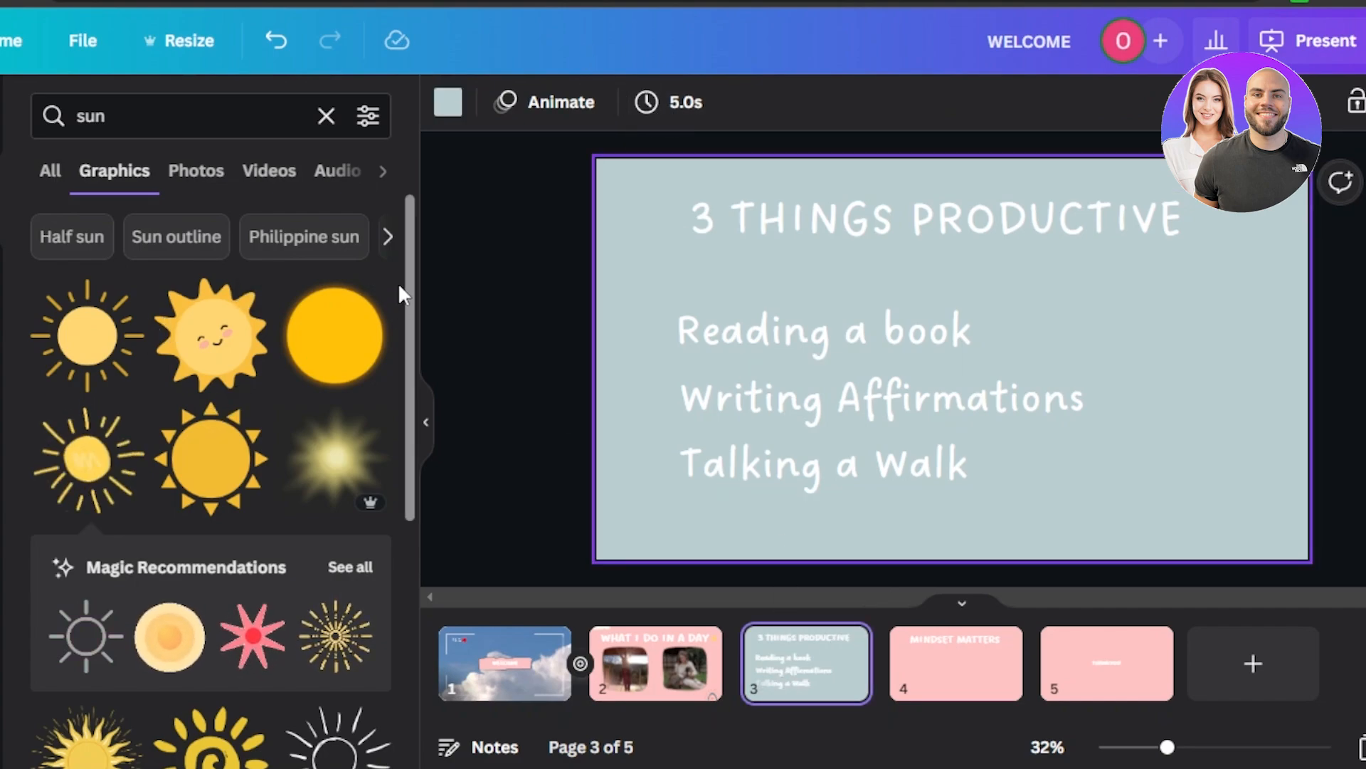
scroll(409, 268, down, 3)
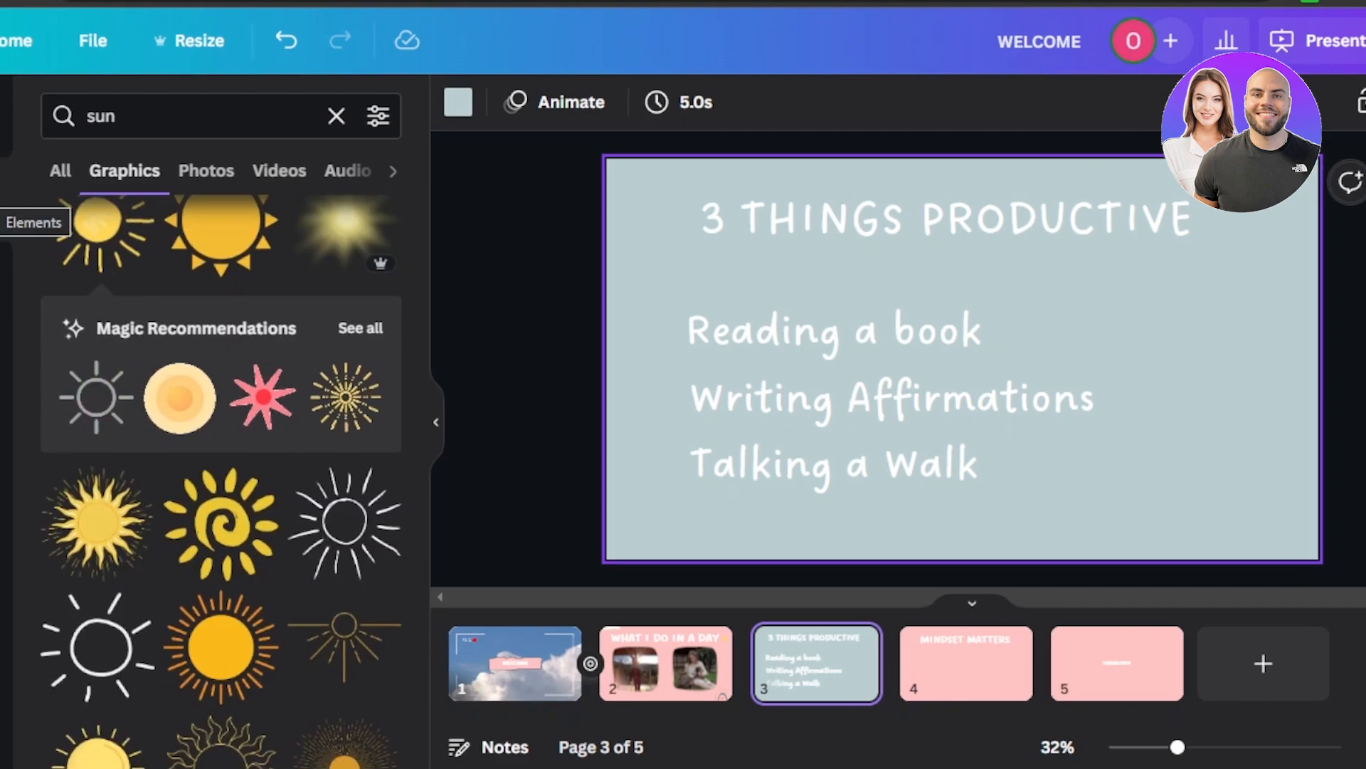
click(29, 201)
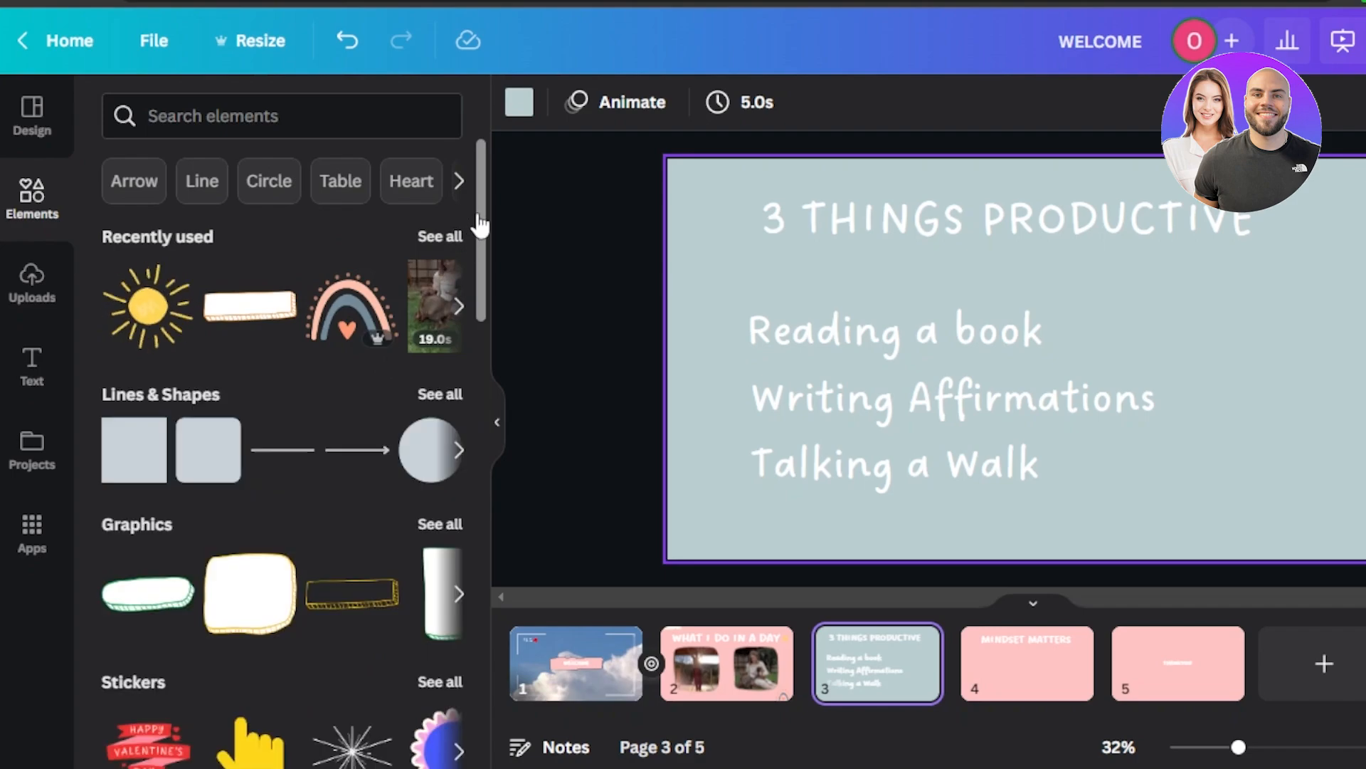
click(442, 527)
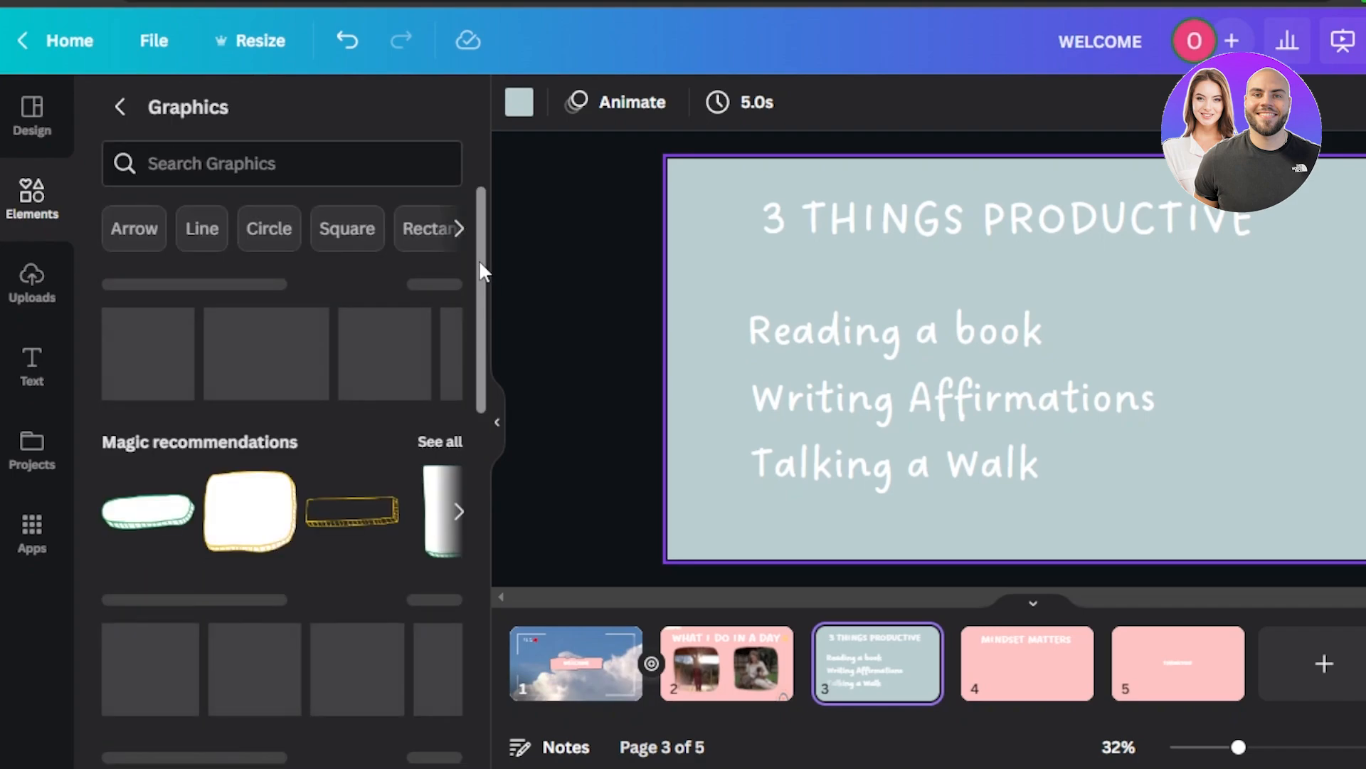
scroll(476, 314, down, 5)
scroll(476, 314, up, 2)
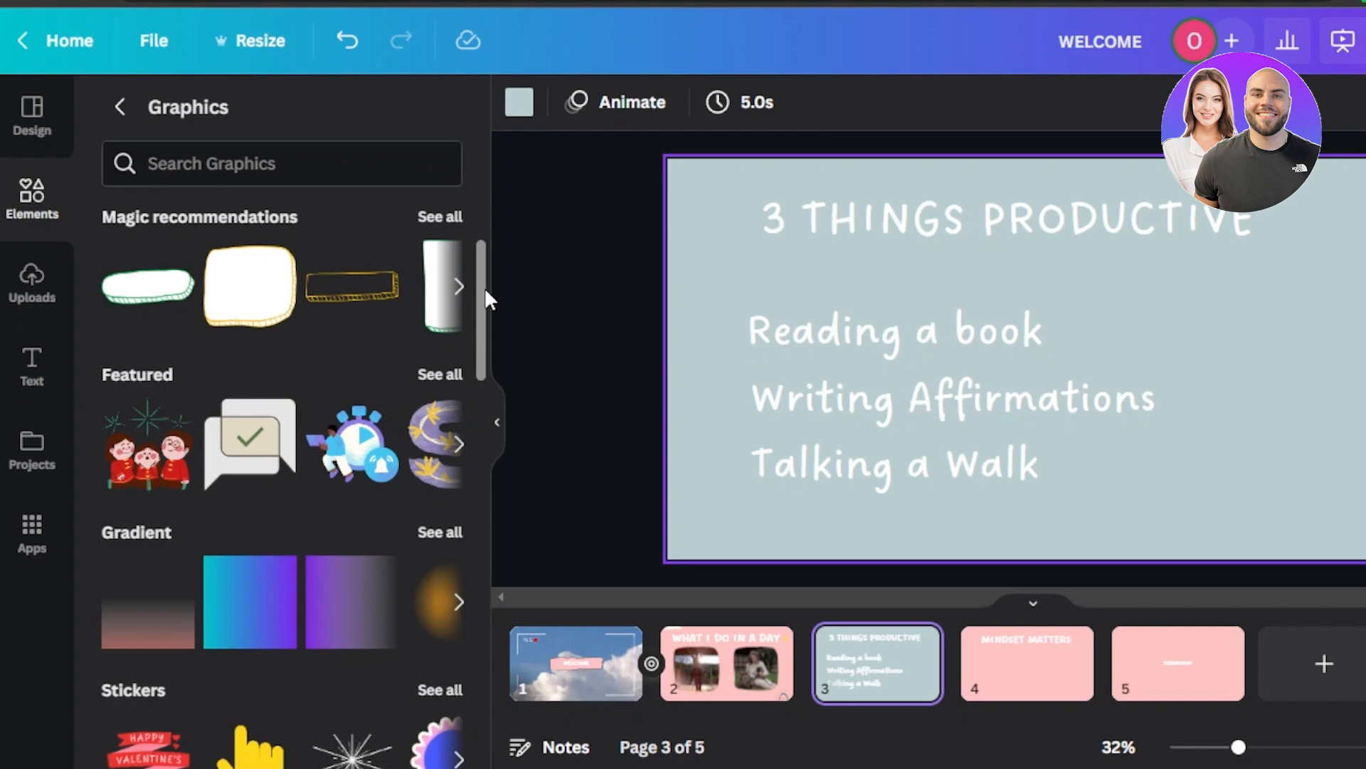
drag(485, 286, 479, 549)
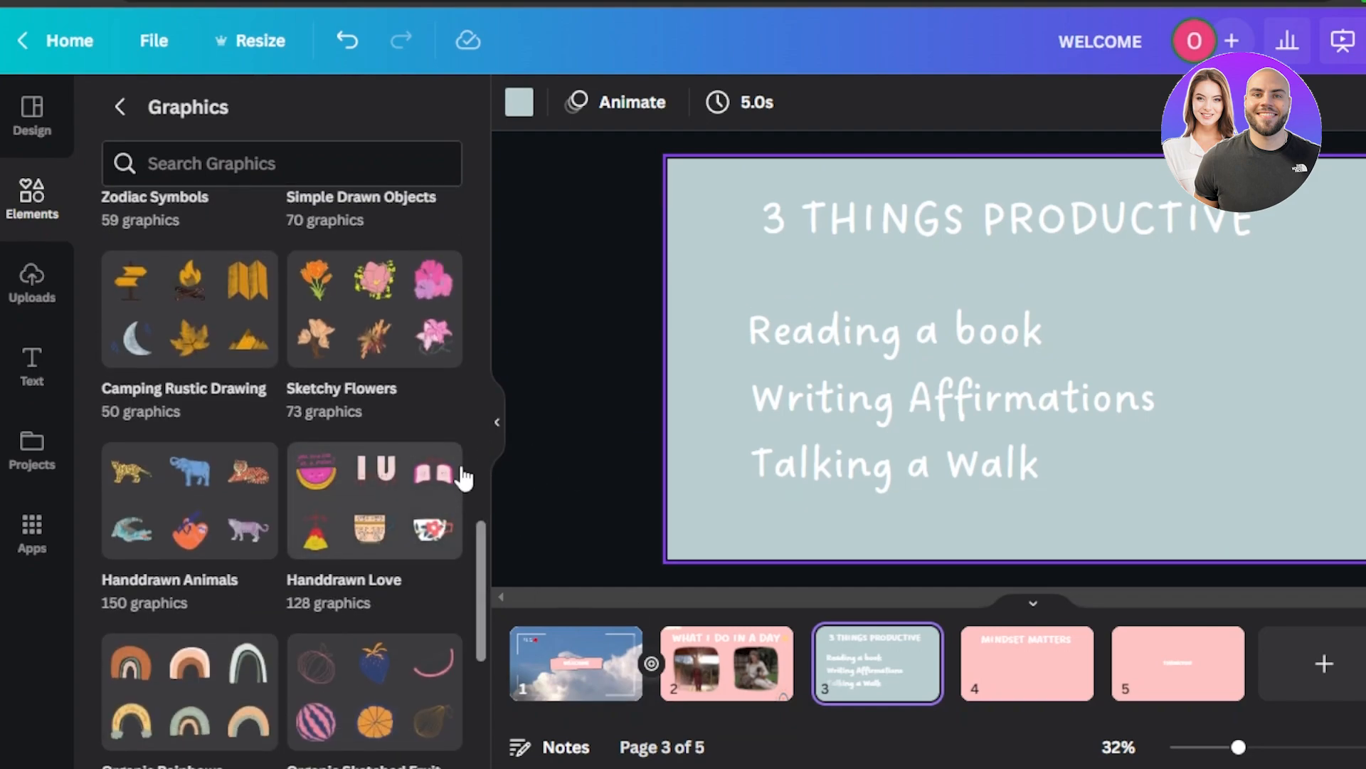
scroll(481, 529, down, 5)
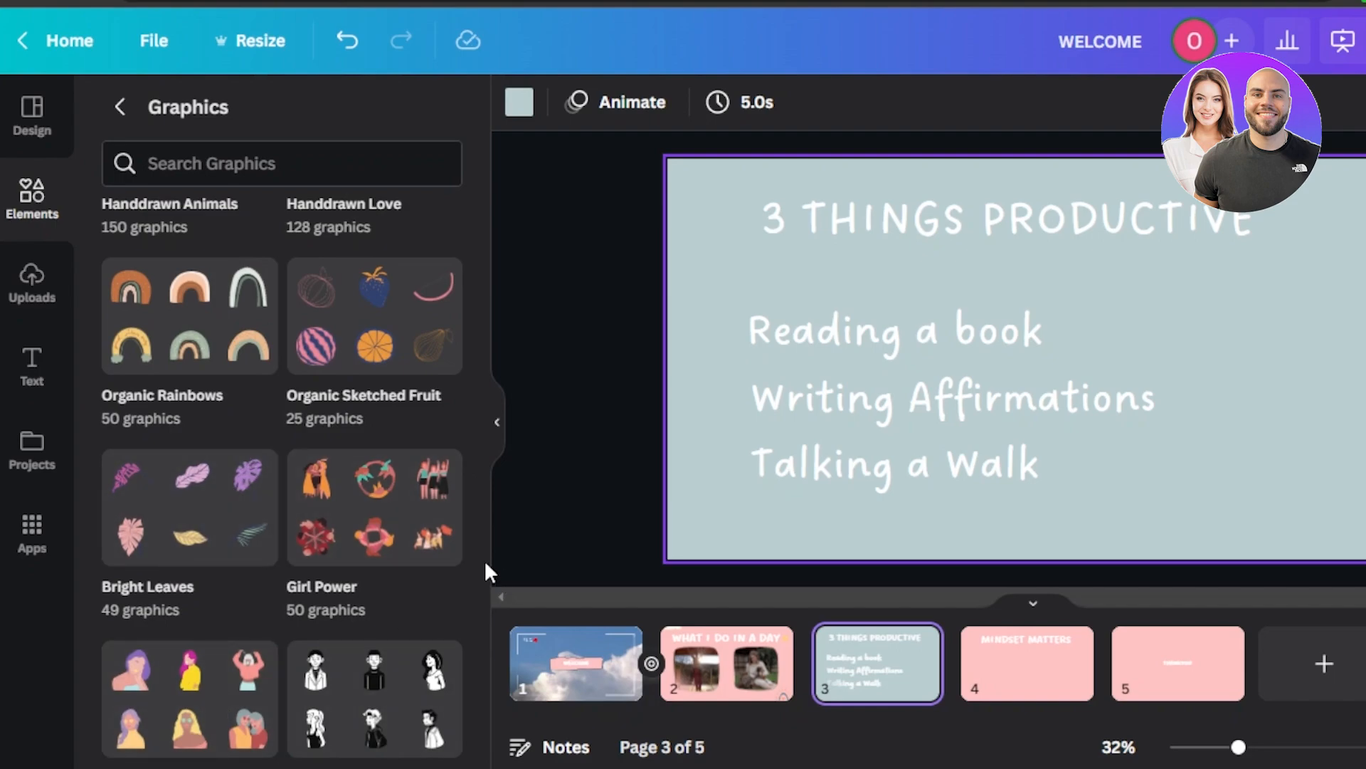
drag(477, 557, 476, 664)
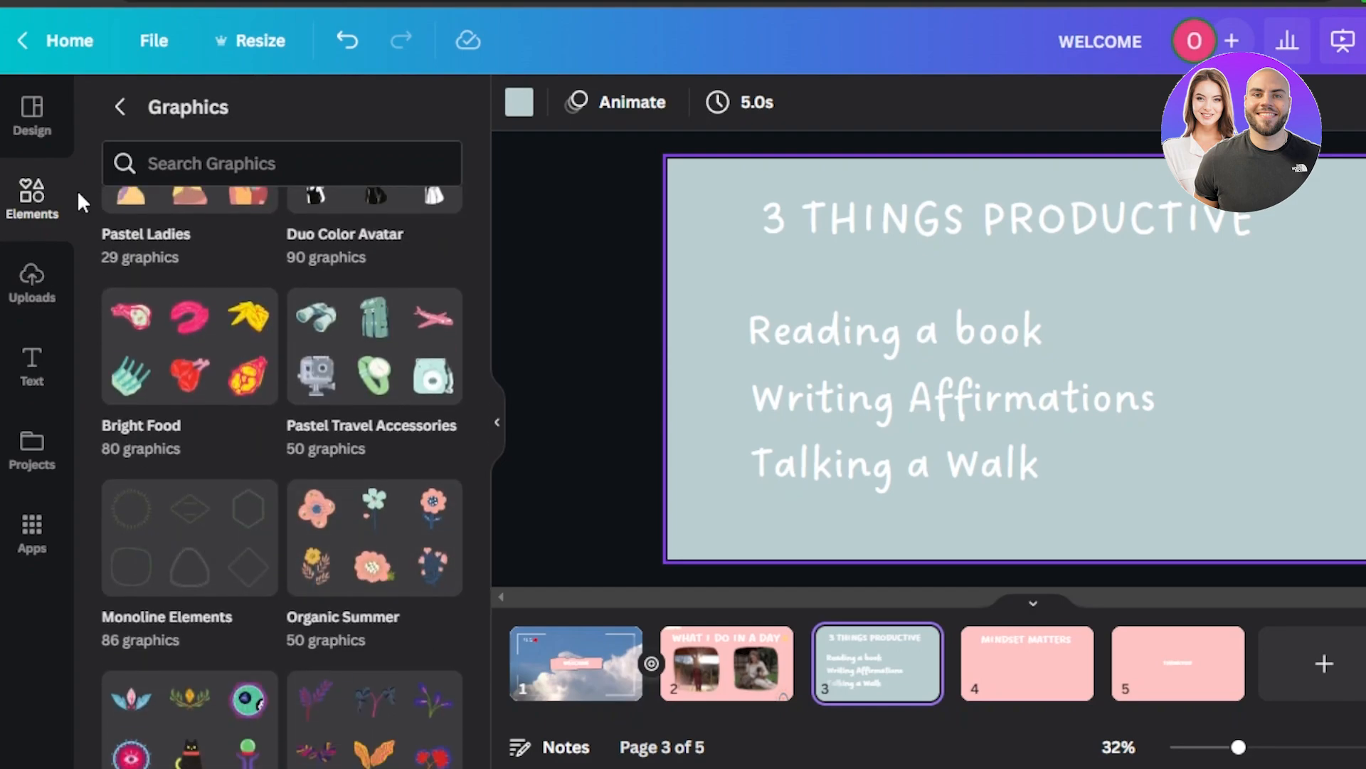
click(120, 110)
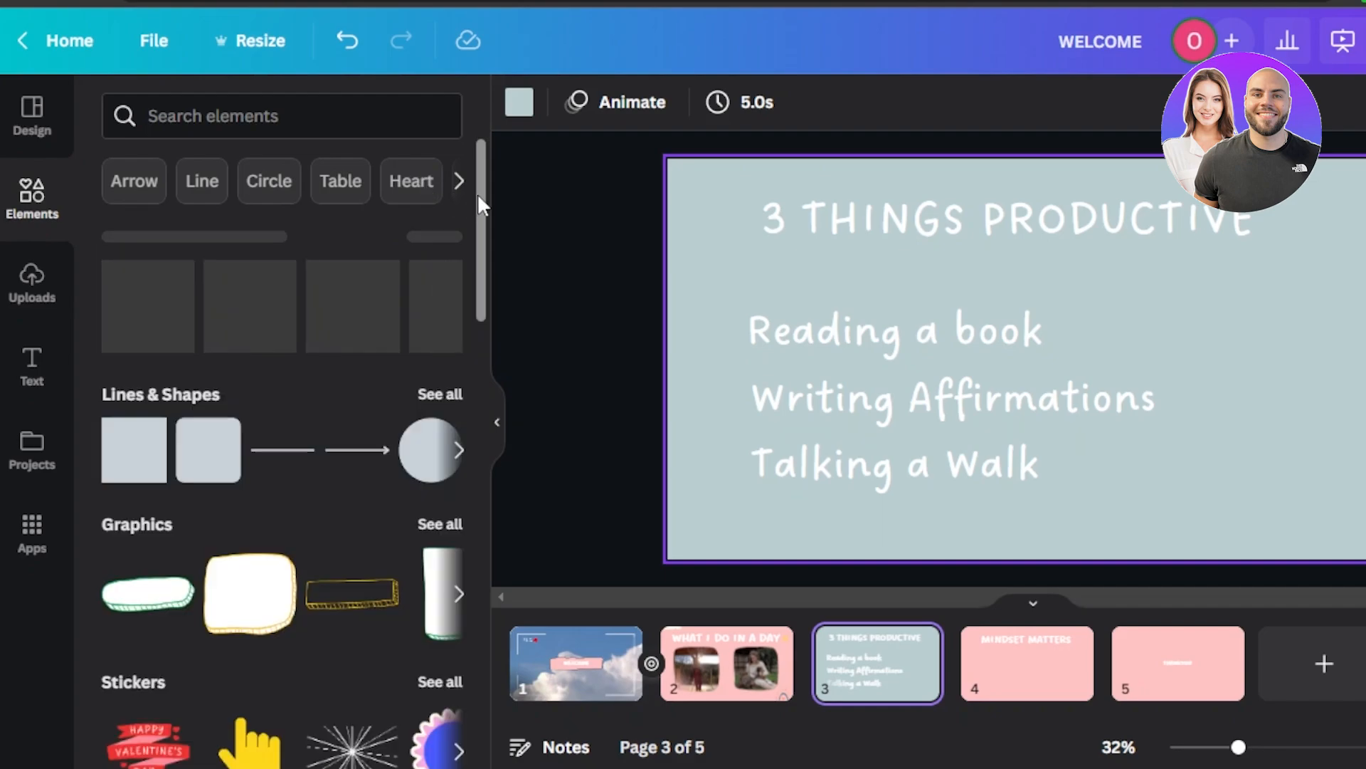
drag(477, 192, 467, 259)
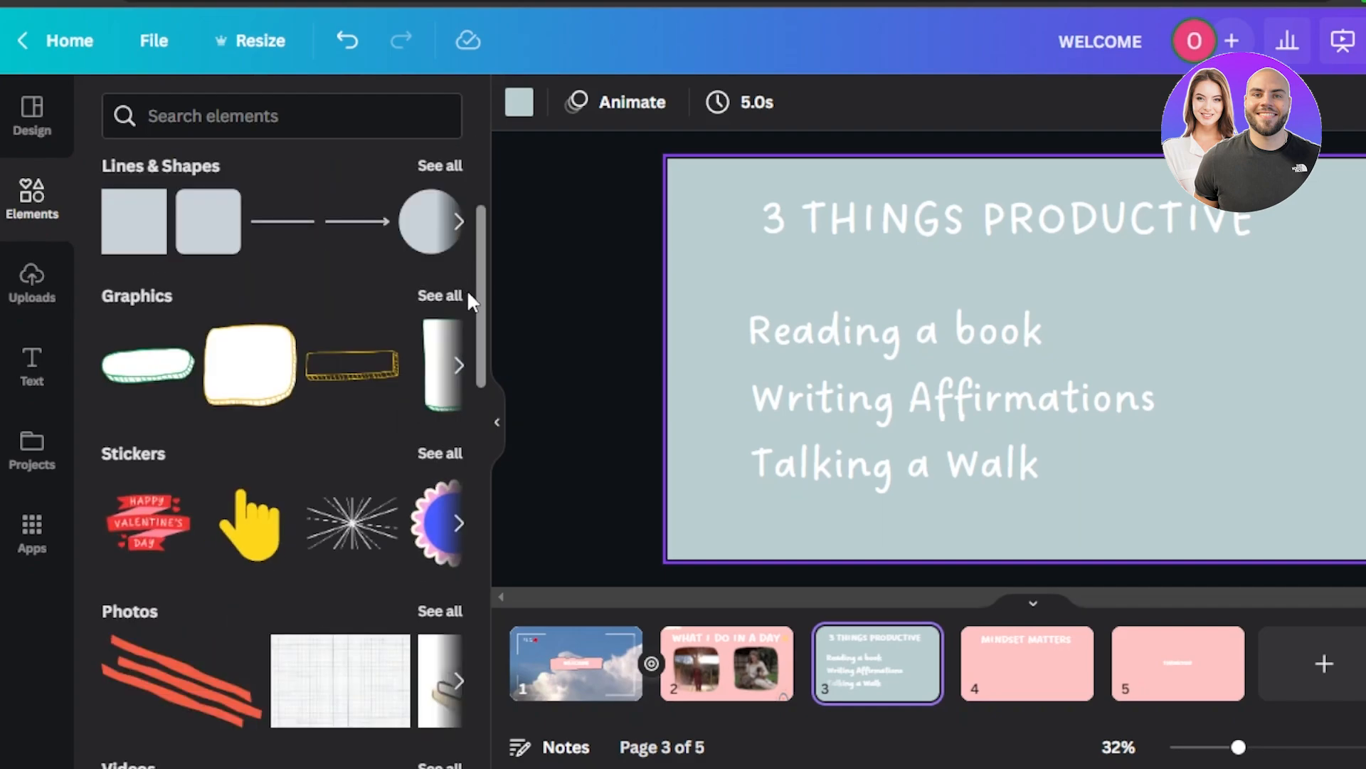
click(467, 295)
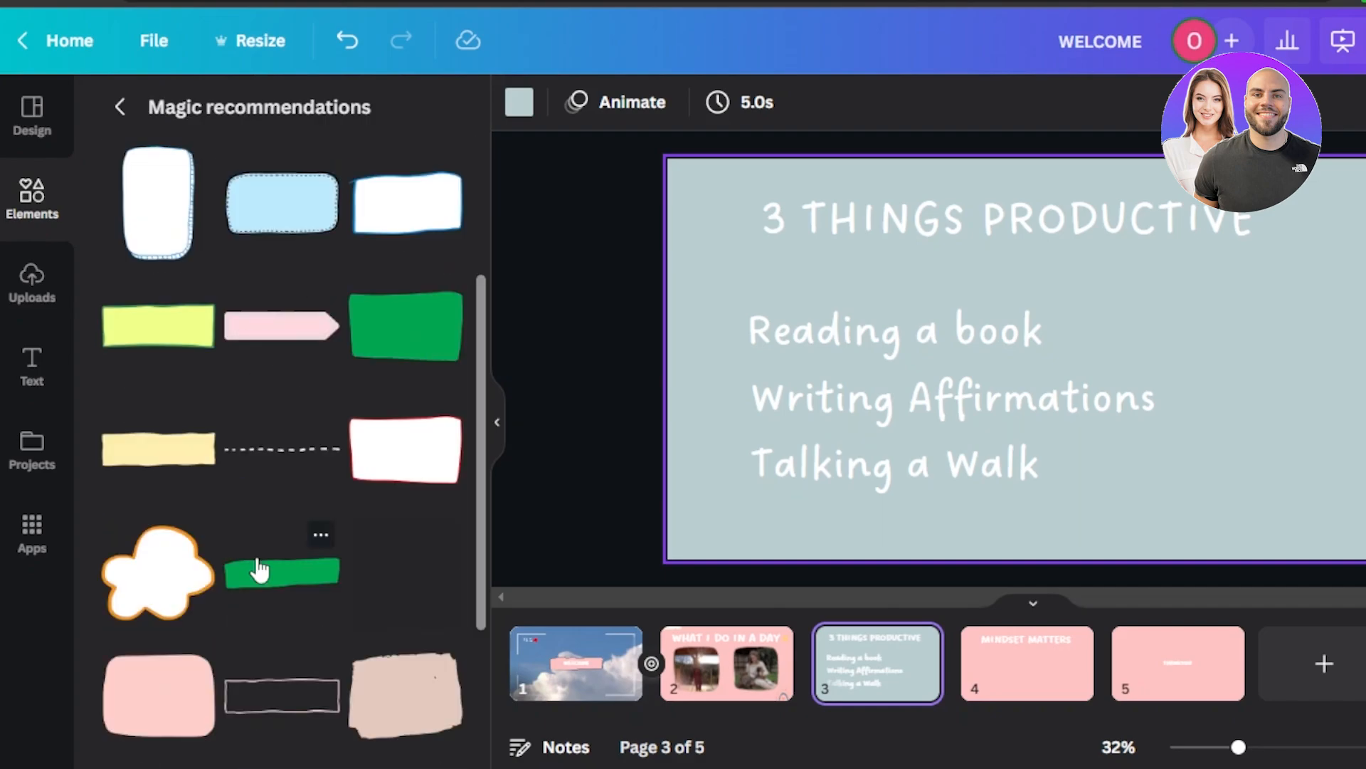
Try to frame the "Reading a book" line with the thin pink rectangular outline graphic, and remove it again.
click(273, 718)
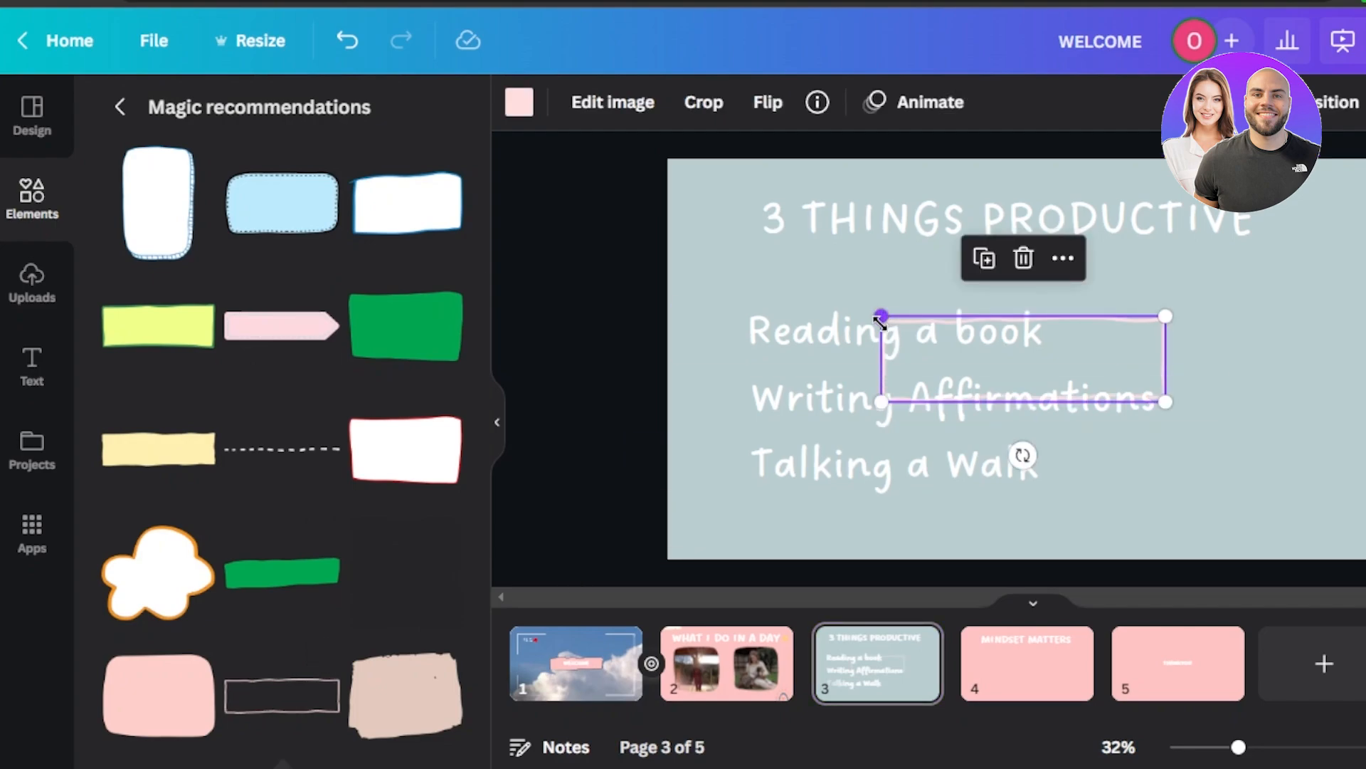
drag(880, 320, 700, 255)
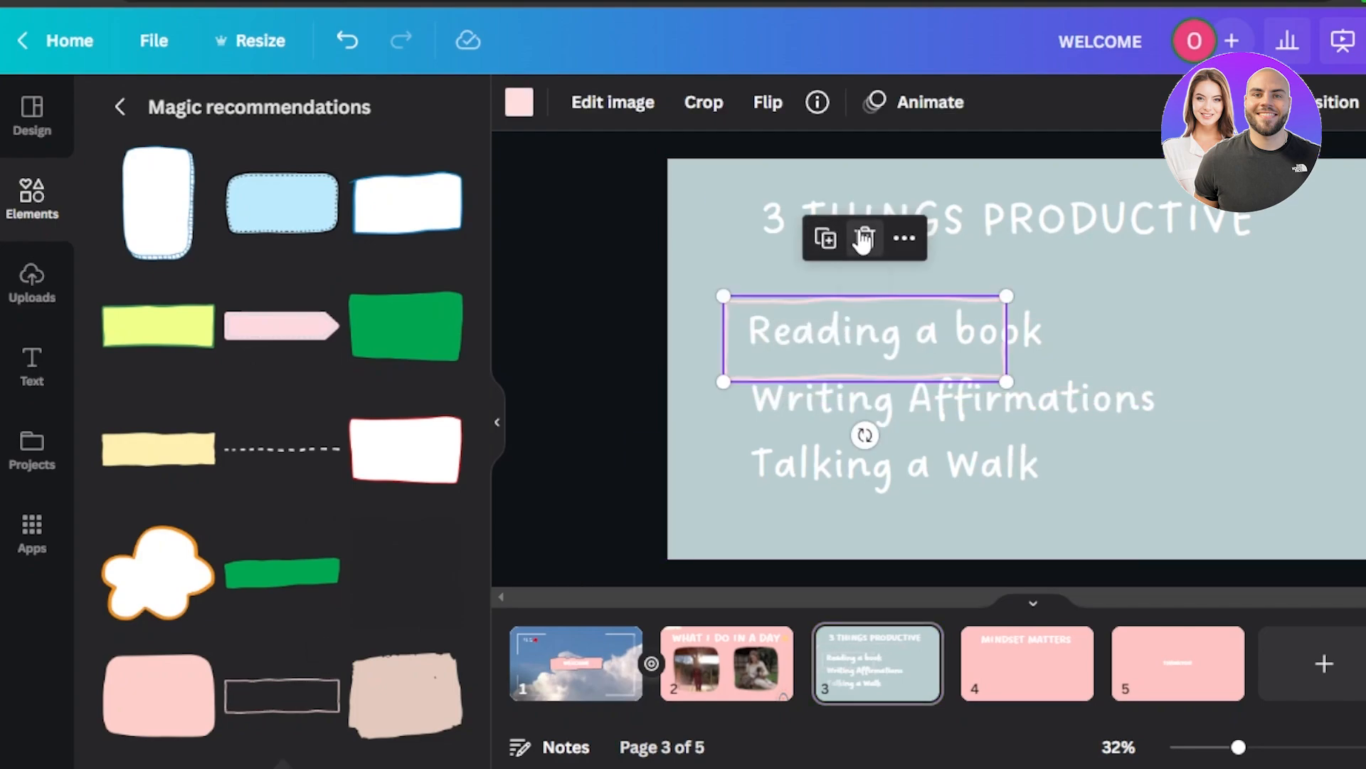
click(863, 239)
Add the pink arrow-shaped banner graphic to page 3, scaled down and placed in the page's lower-left corner.
click(275, 333)
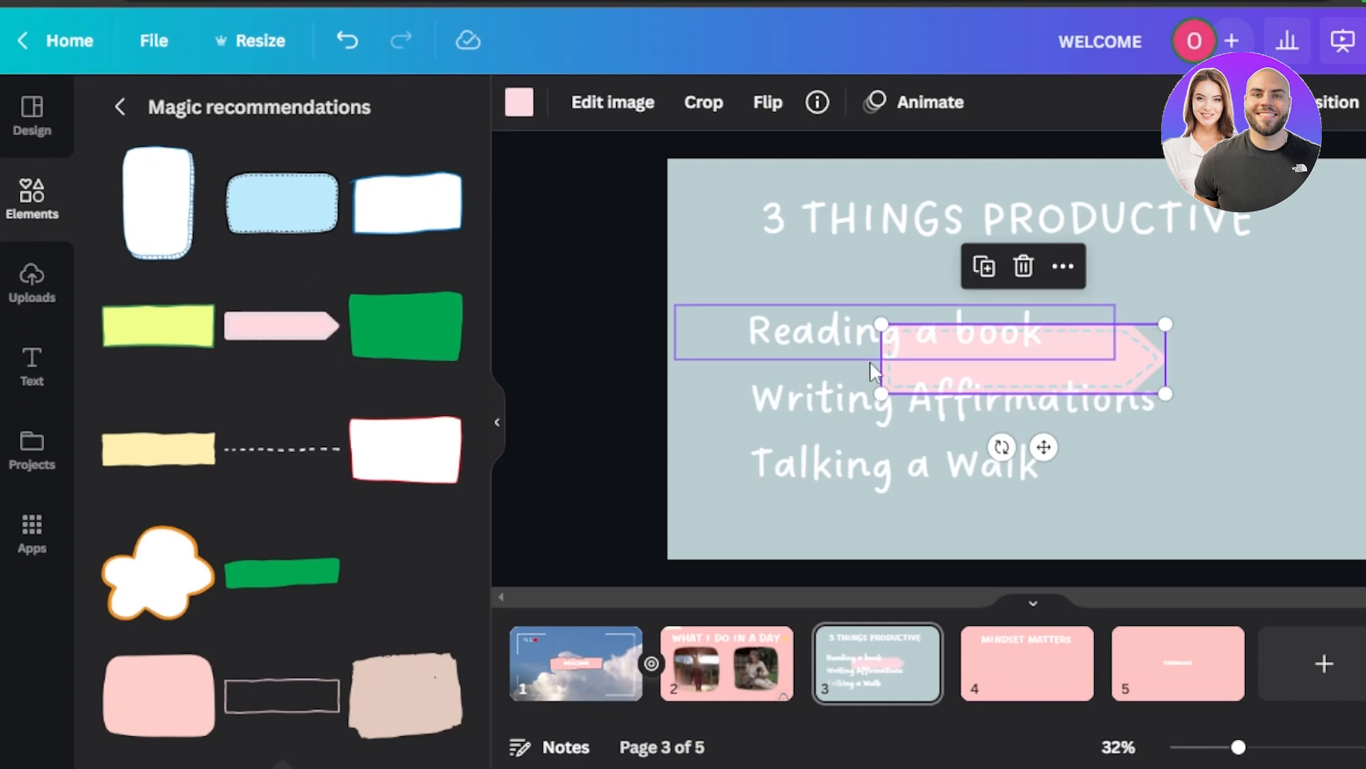
drag(989, 342, 709, 542)
click(728, 424)
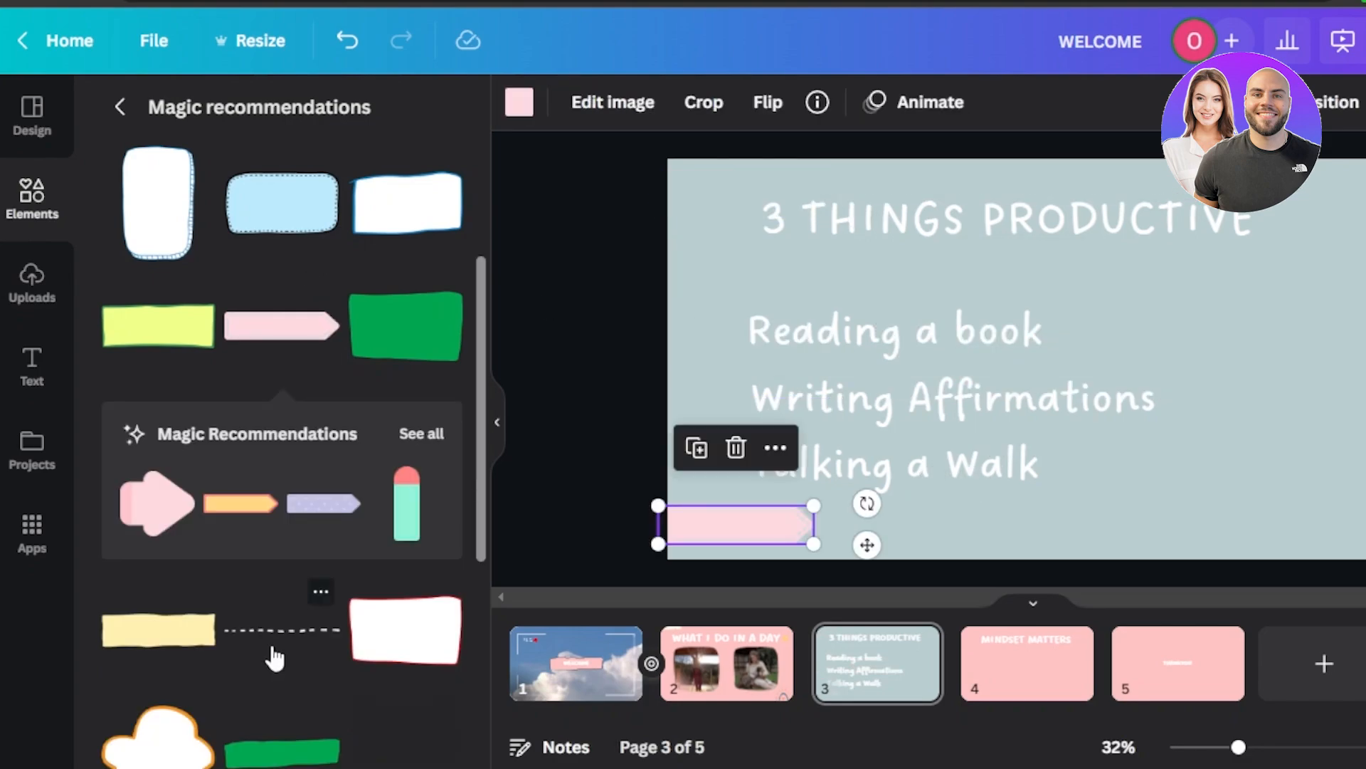
Underline the page 3 heading with the dashed line graphic recoloured white, and add balloons and trophy stickers at the page's right edge.
click(274, 656)
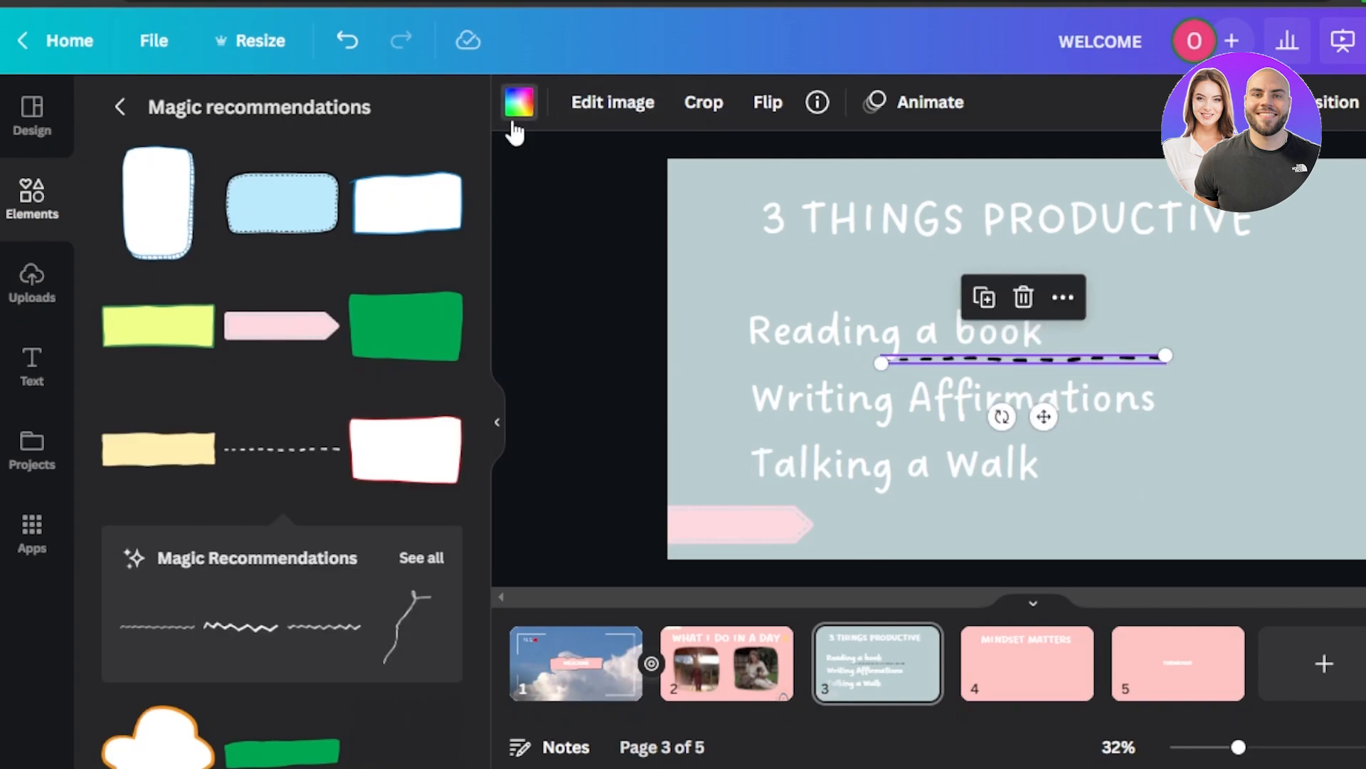
click(518, 103)
click(437, 461)
drag(1110, 357, 1121, 253)
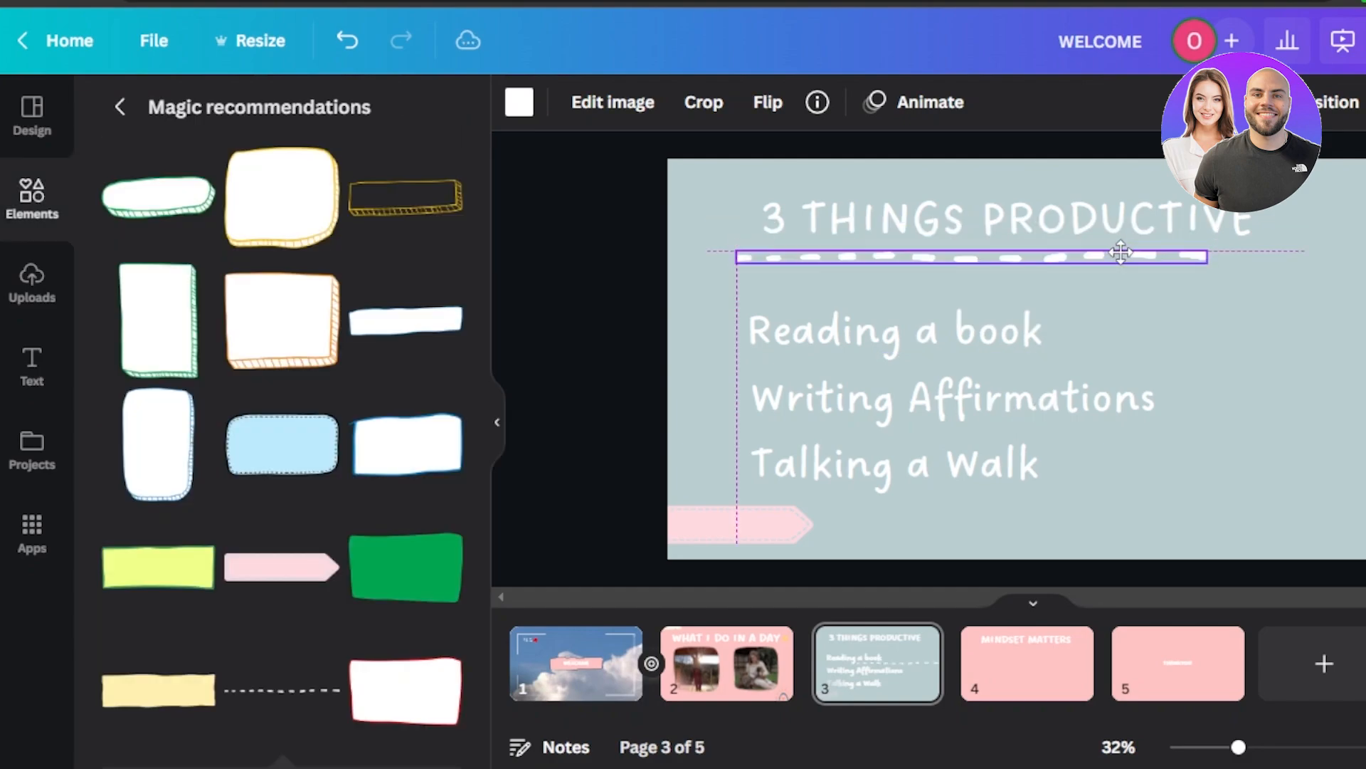
click(1226, 381)
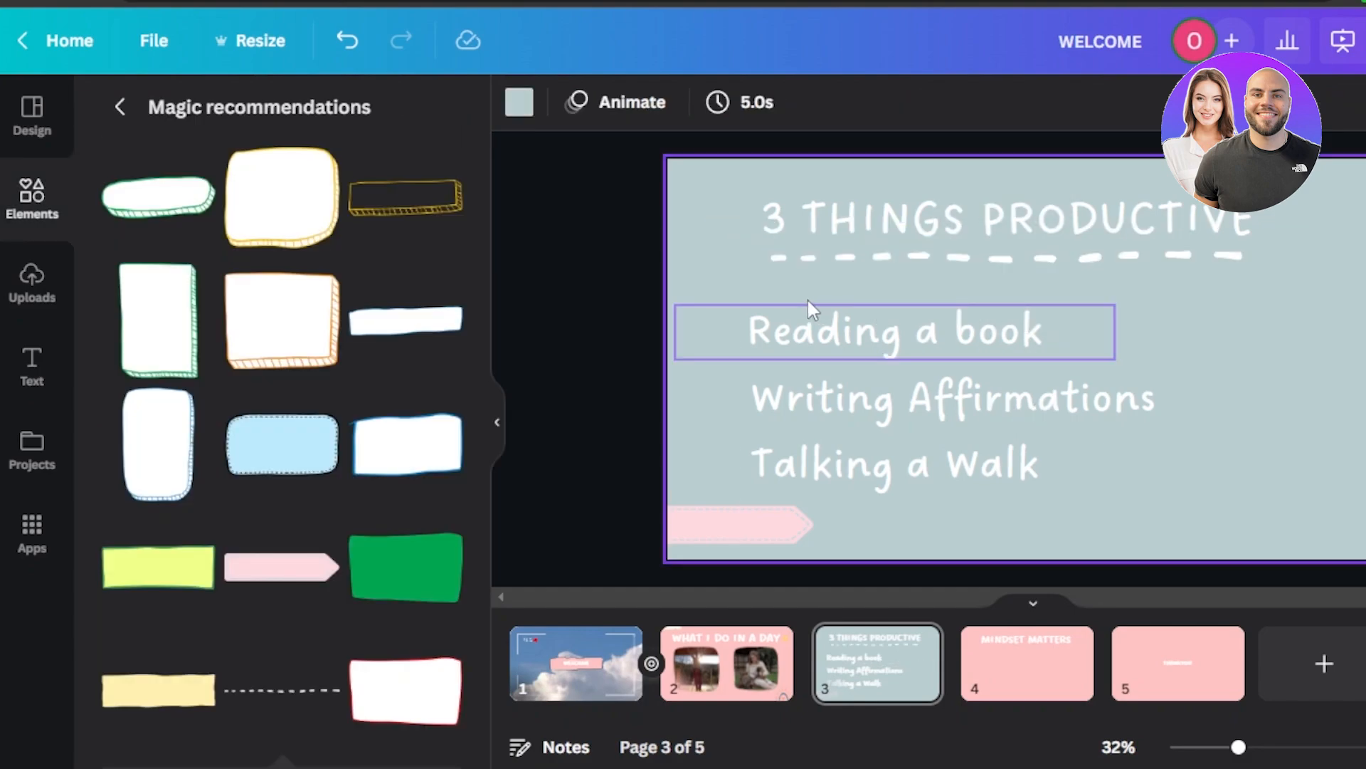
click(22, 212)
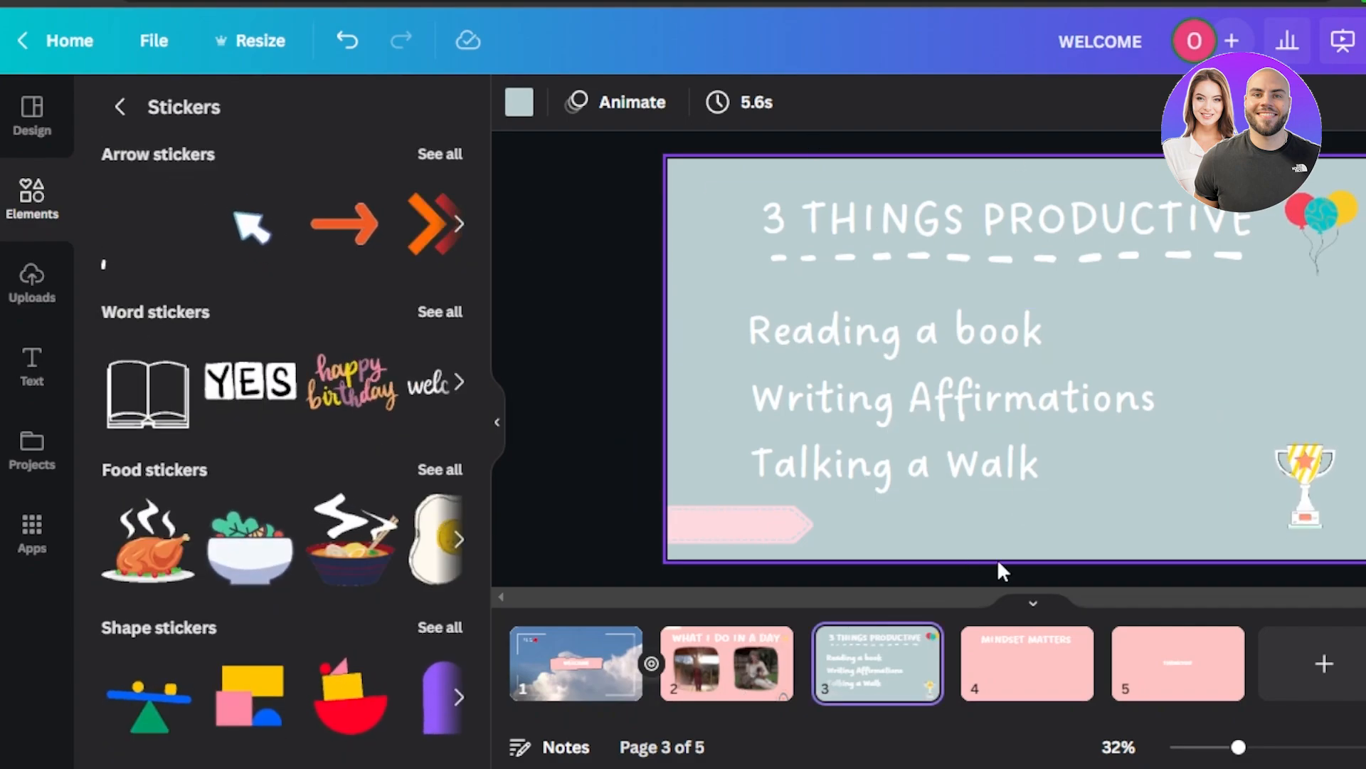
Enlarge the "THANKYOU" text on page 5 to a font size of 87.8 and centre it on the page.
click(1040, 676)
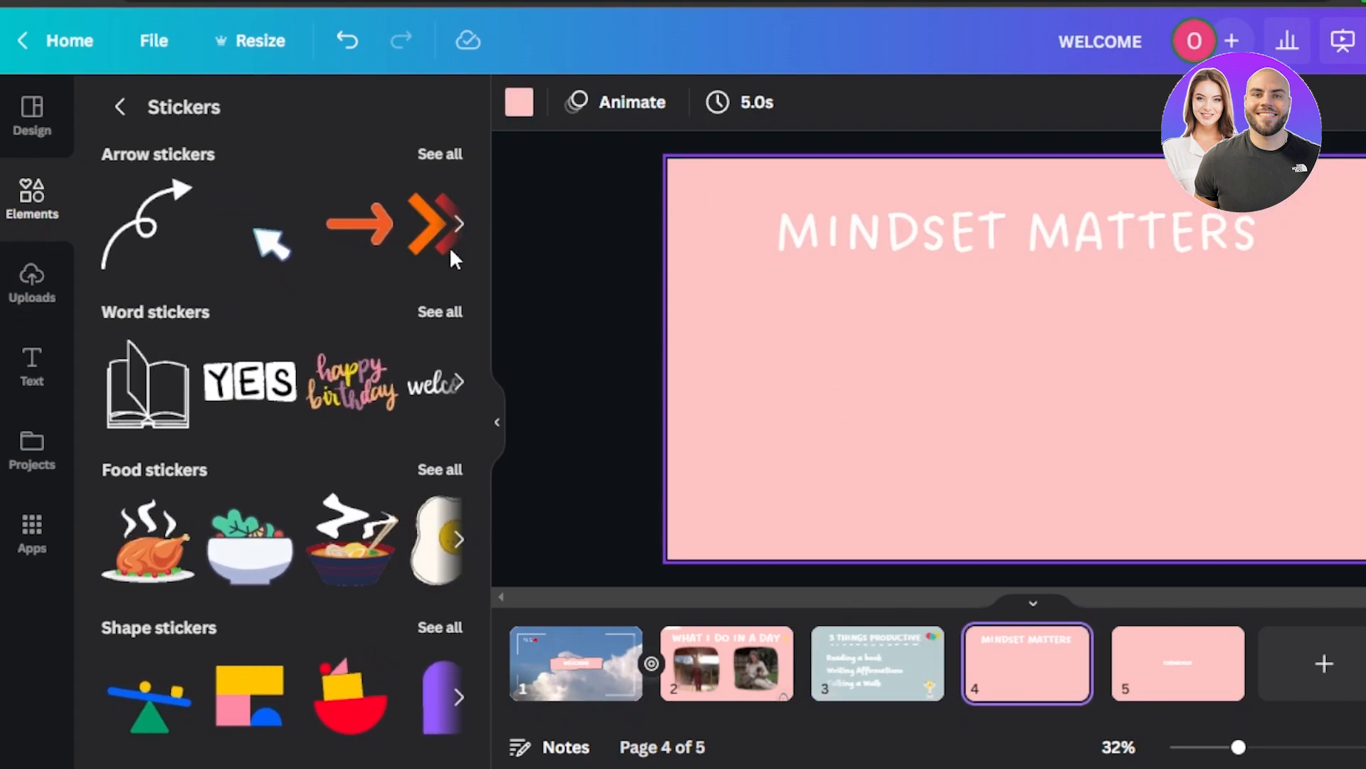
click(1158, 674)
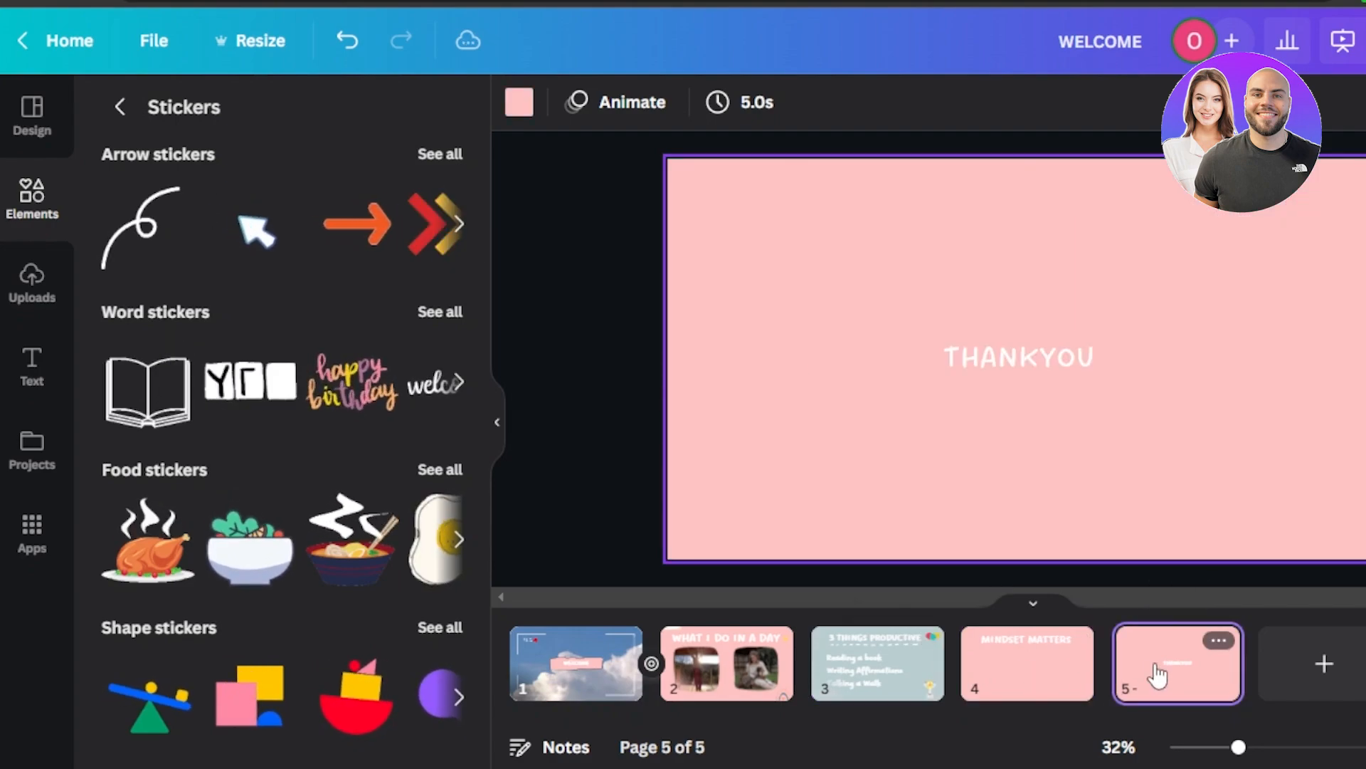
click(1023, 369)
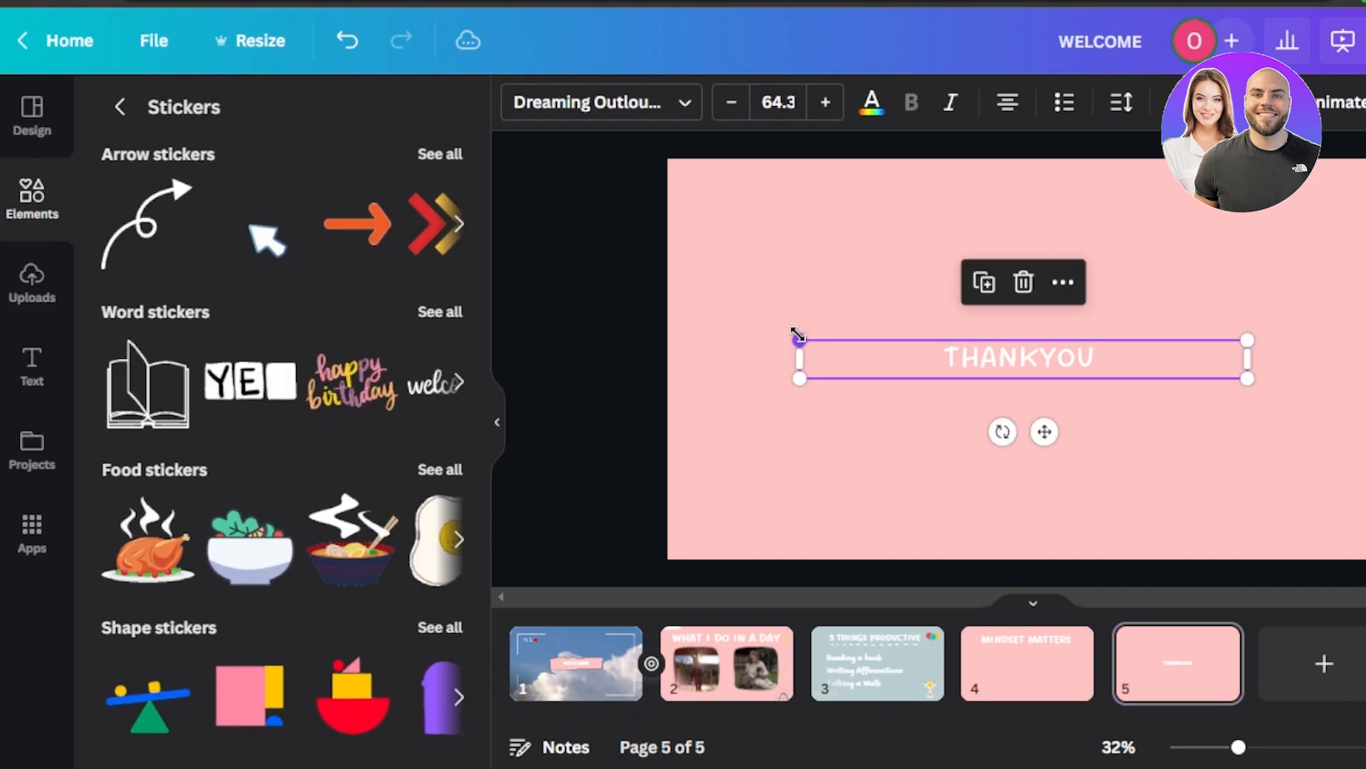
drag(797, 333, 640, 229)
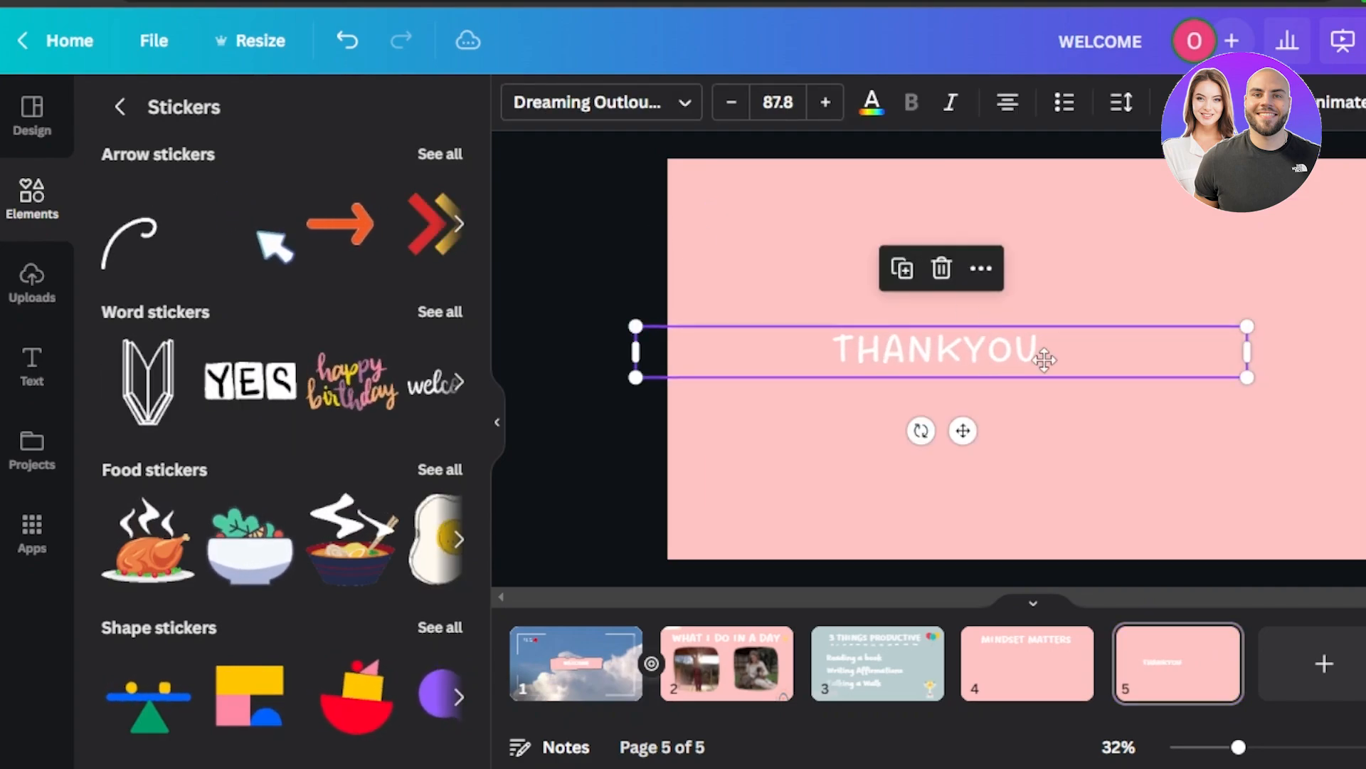
mouse_move(1044, 359)
mouse_down()
mouse_move(1073, 369)
mouse_move(1058, 347)
mouse_up()
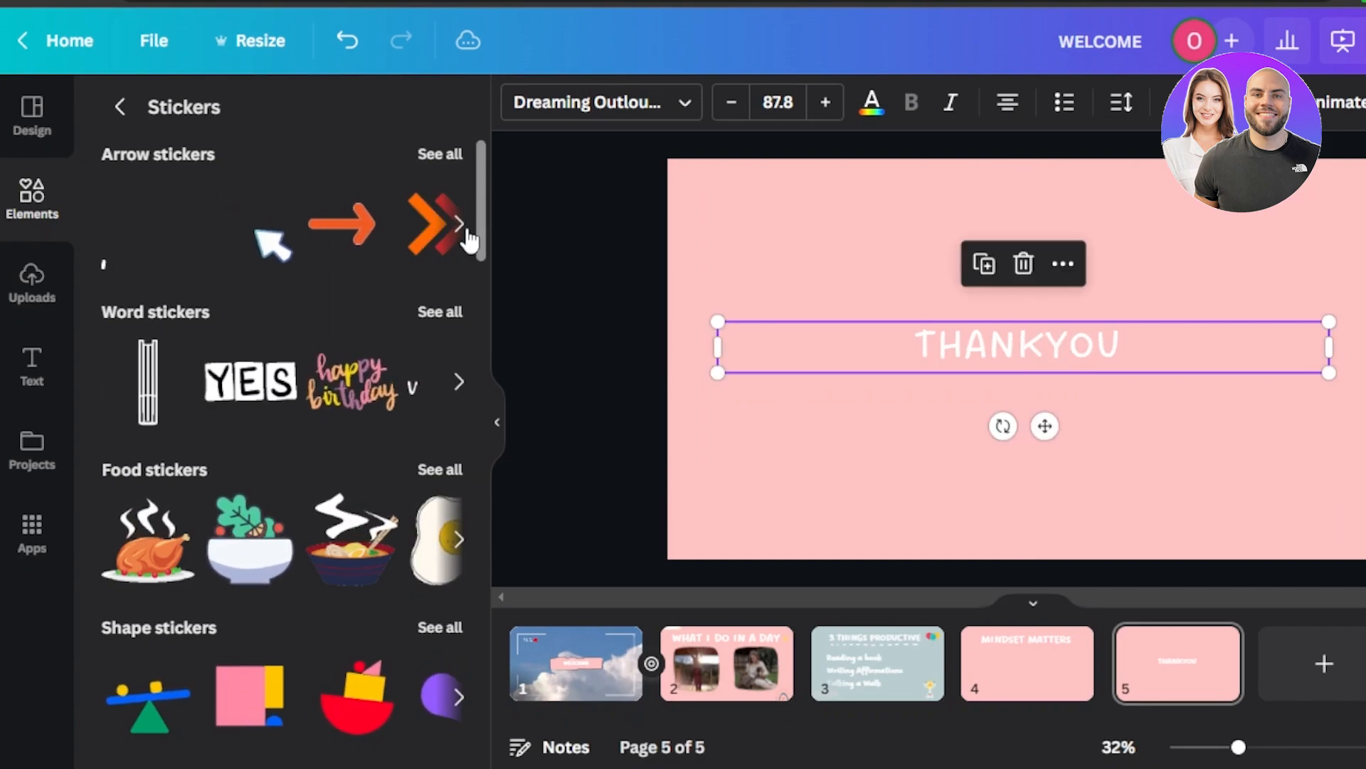
Replace the "THANKYOU" text on page 5 with the red "Thankyou" word sticker, scaled down slightly and centred.
scroll(478, 214, down, 4)
scroll(479, 263, up, 3)
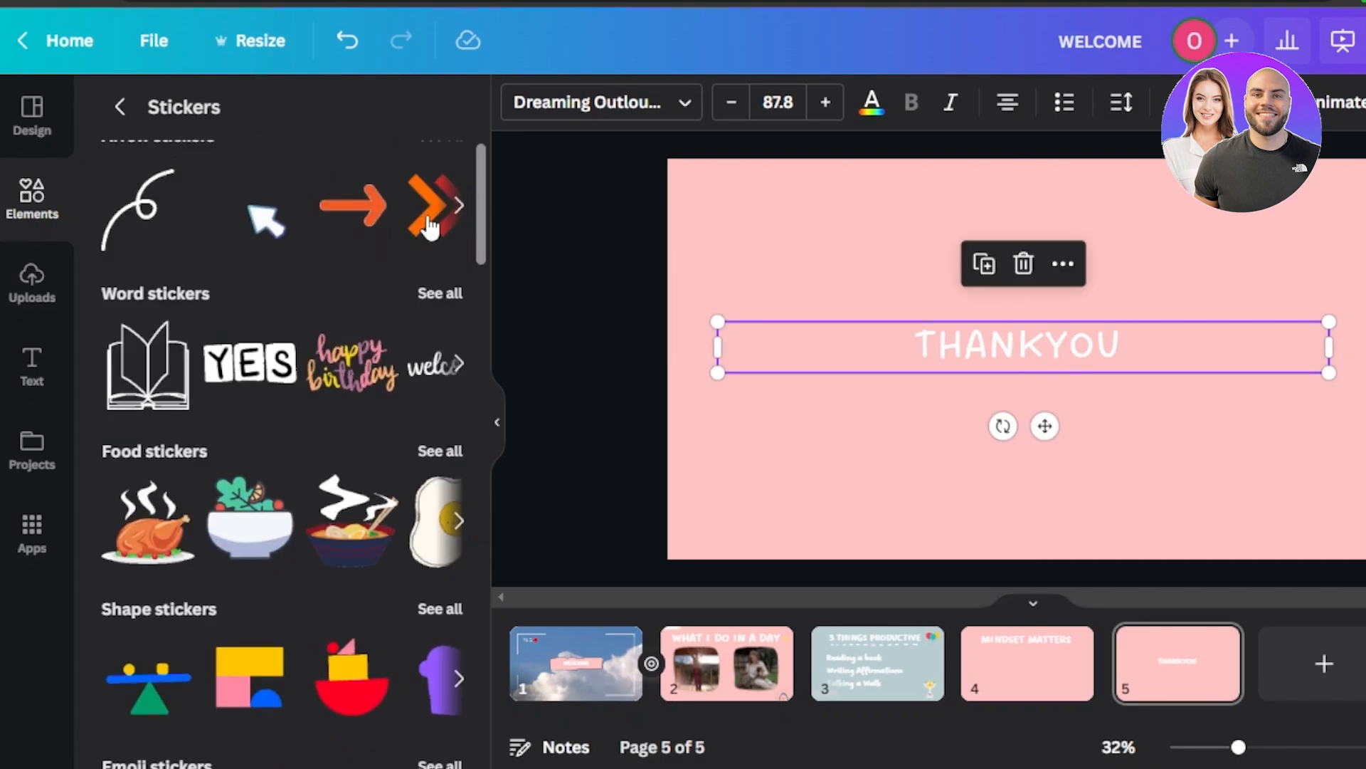
click(437, 295)
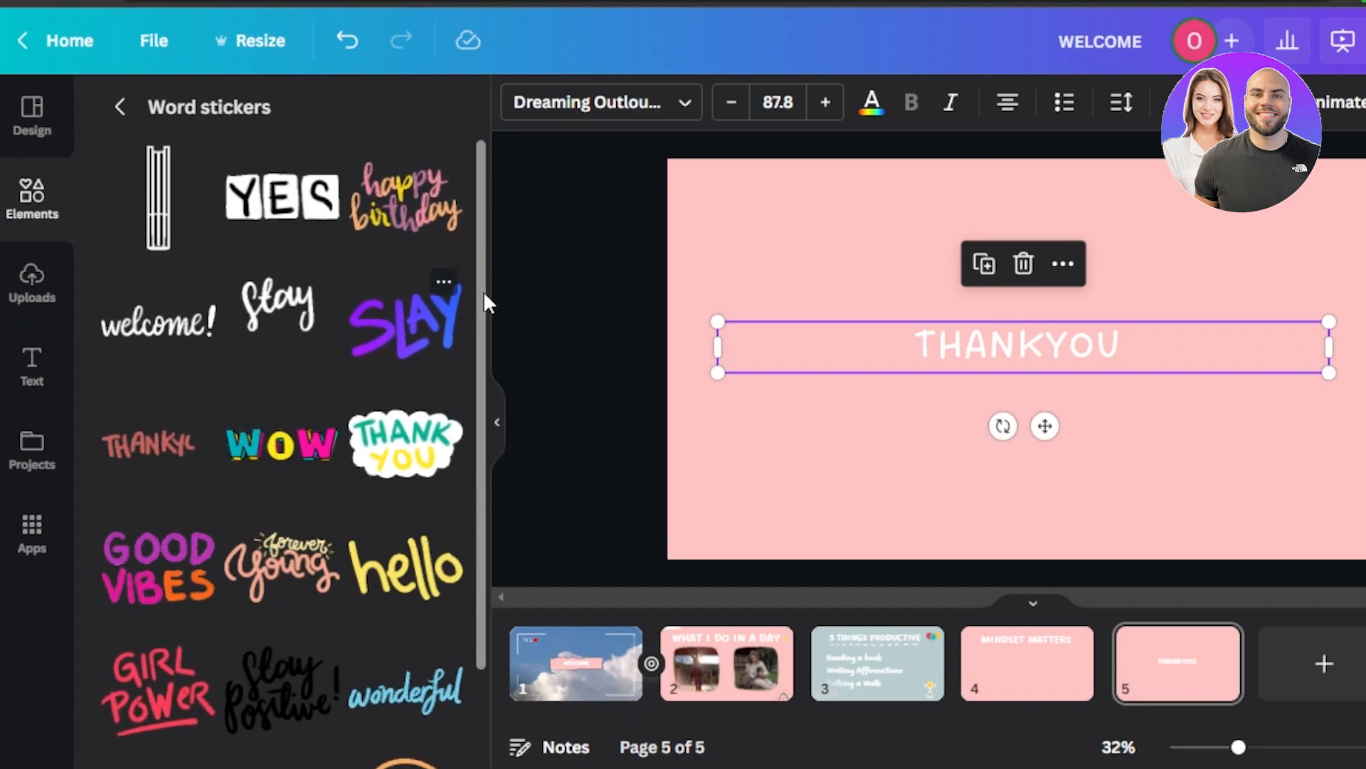
drag(481, 276, 472, 392)
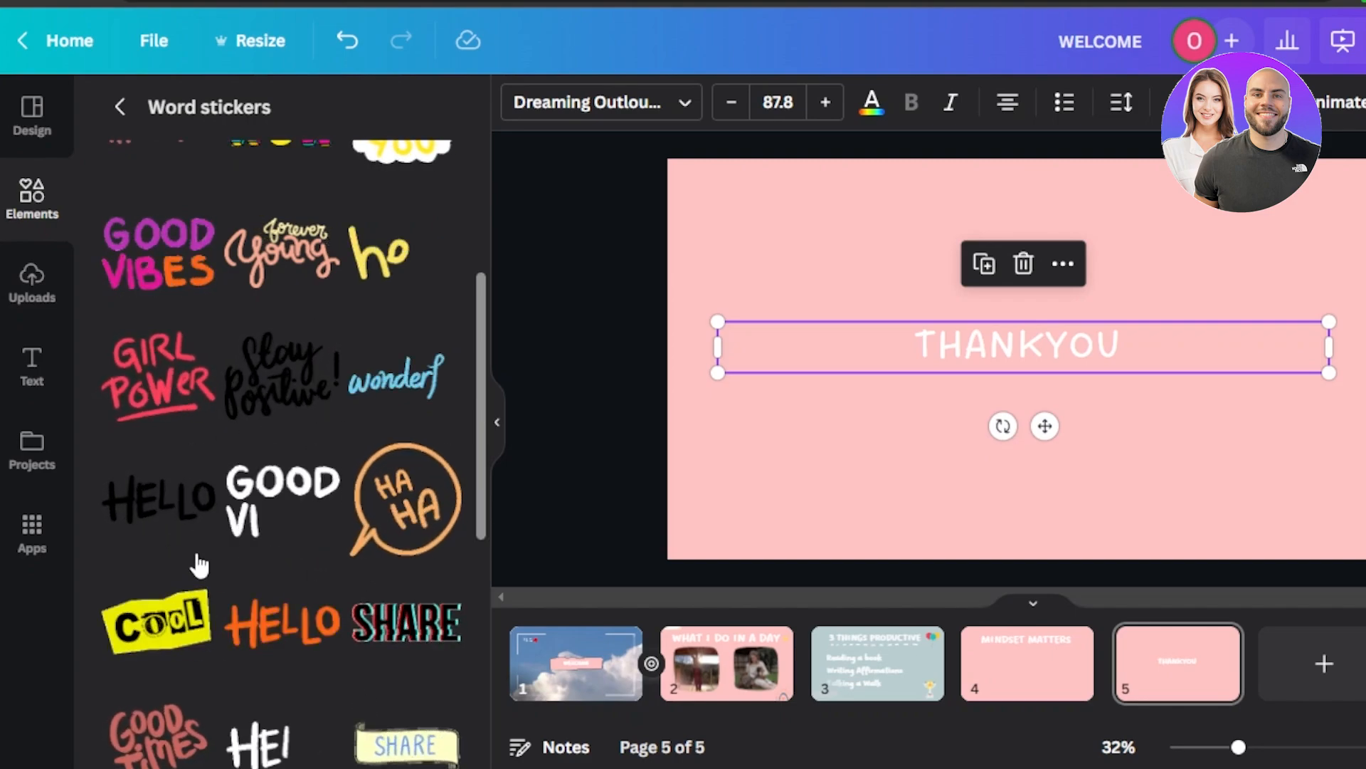
drag(476, 353, 474, 302)
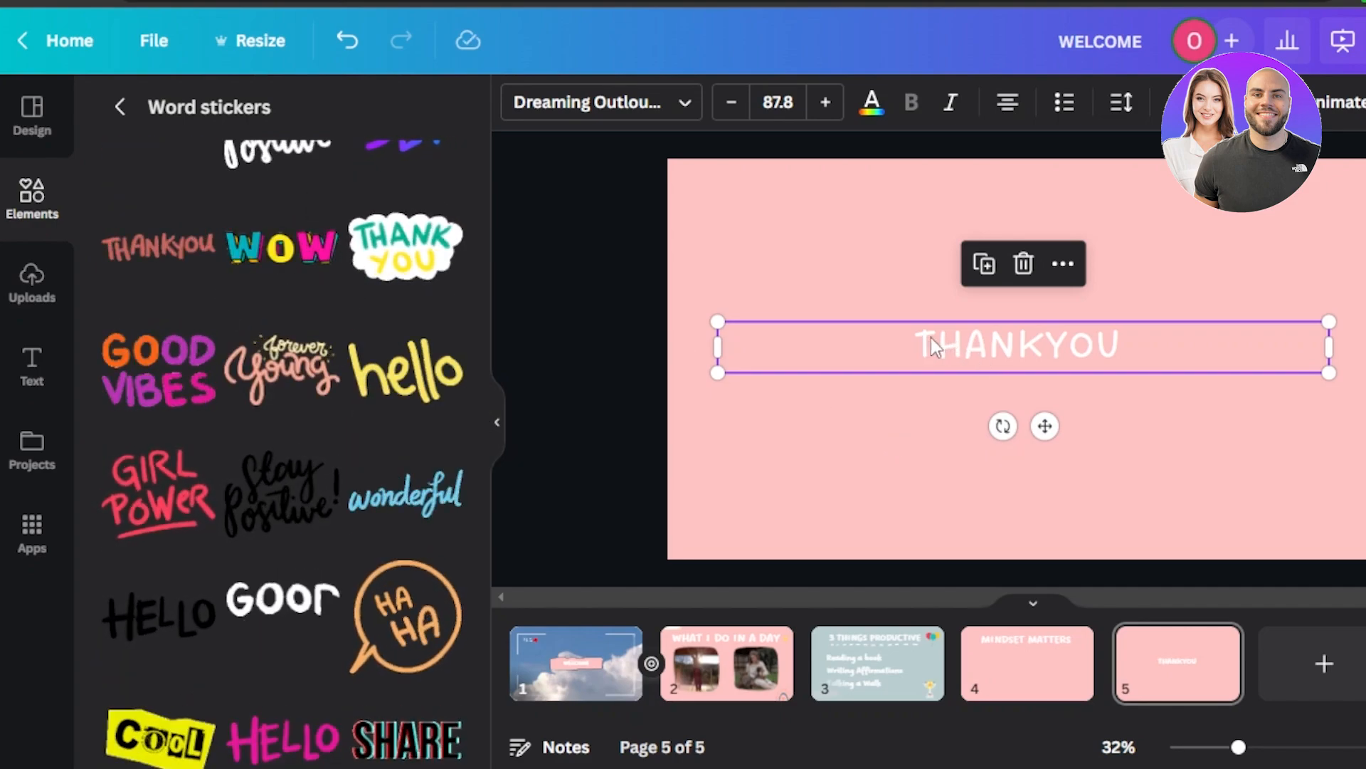
click(1022, 265)
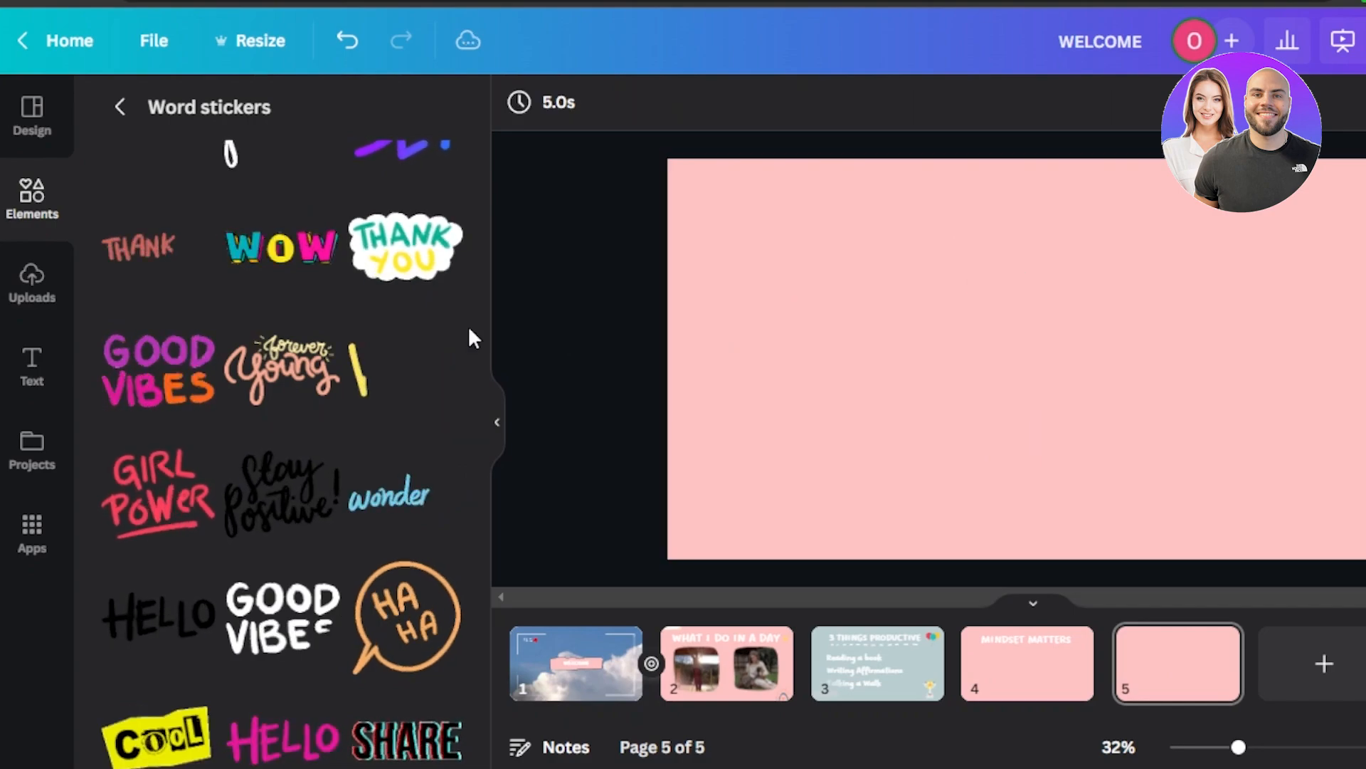
click(155, 255)
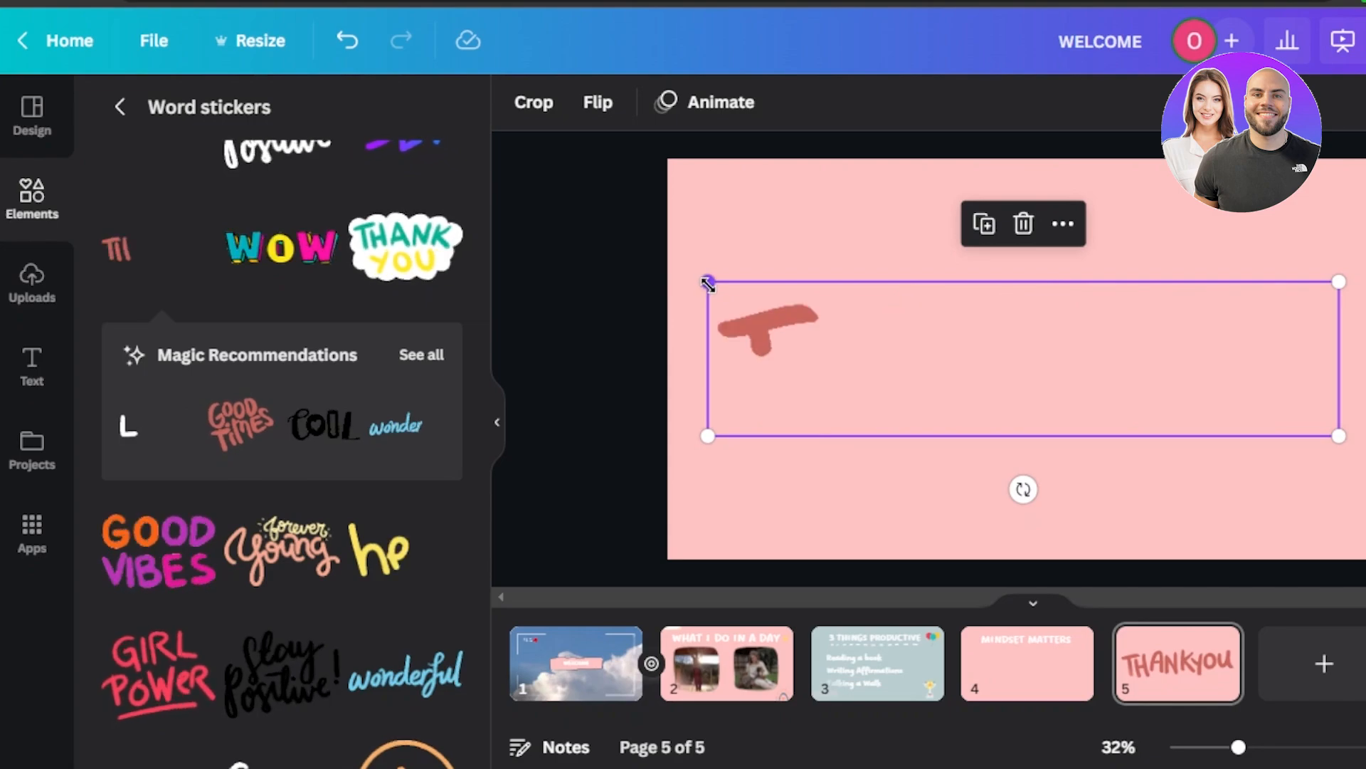
drag(707, 282, 796, 339)
drag(977, 401, 936, 393)
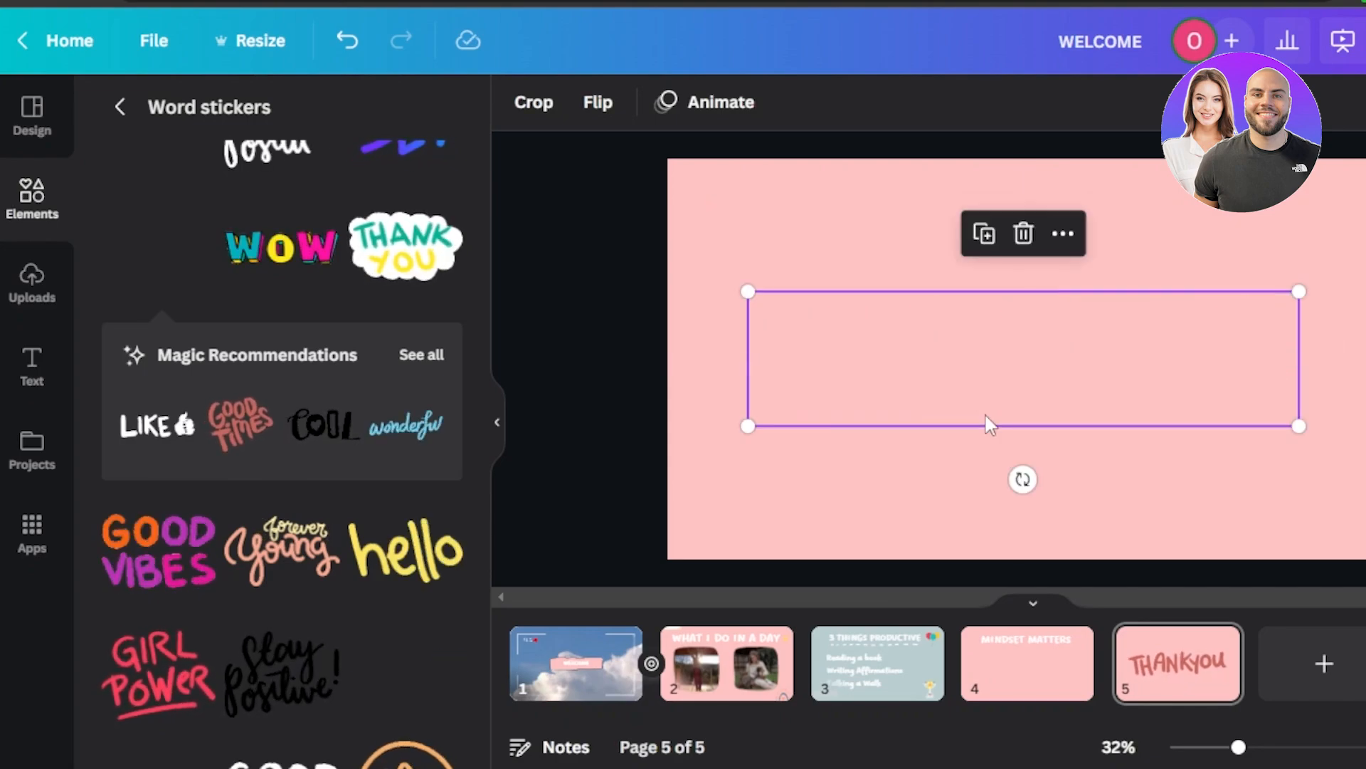
Try the Featured graphic of a woman working at a desk on page 4, enlarged and placed in the lower-left corner.
click(1028, 685)
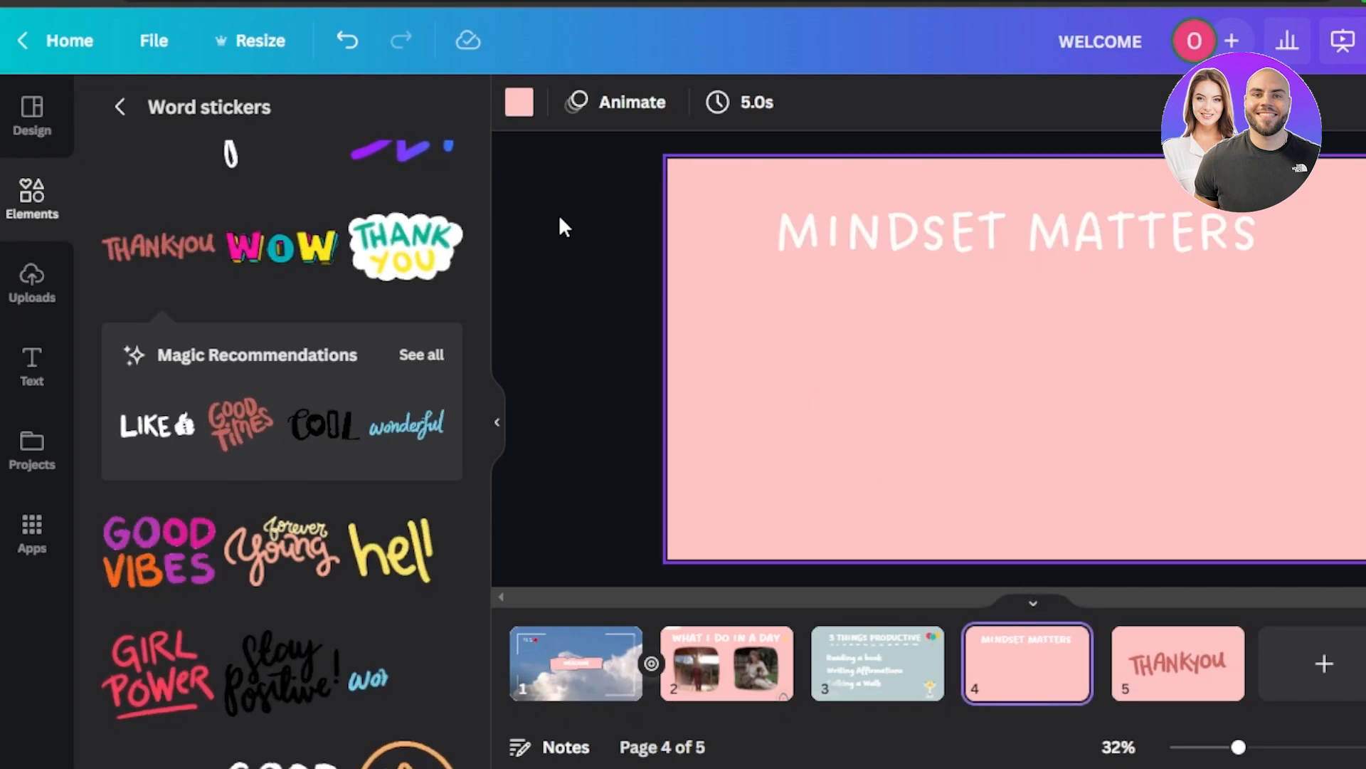
click(32, 196)
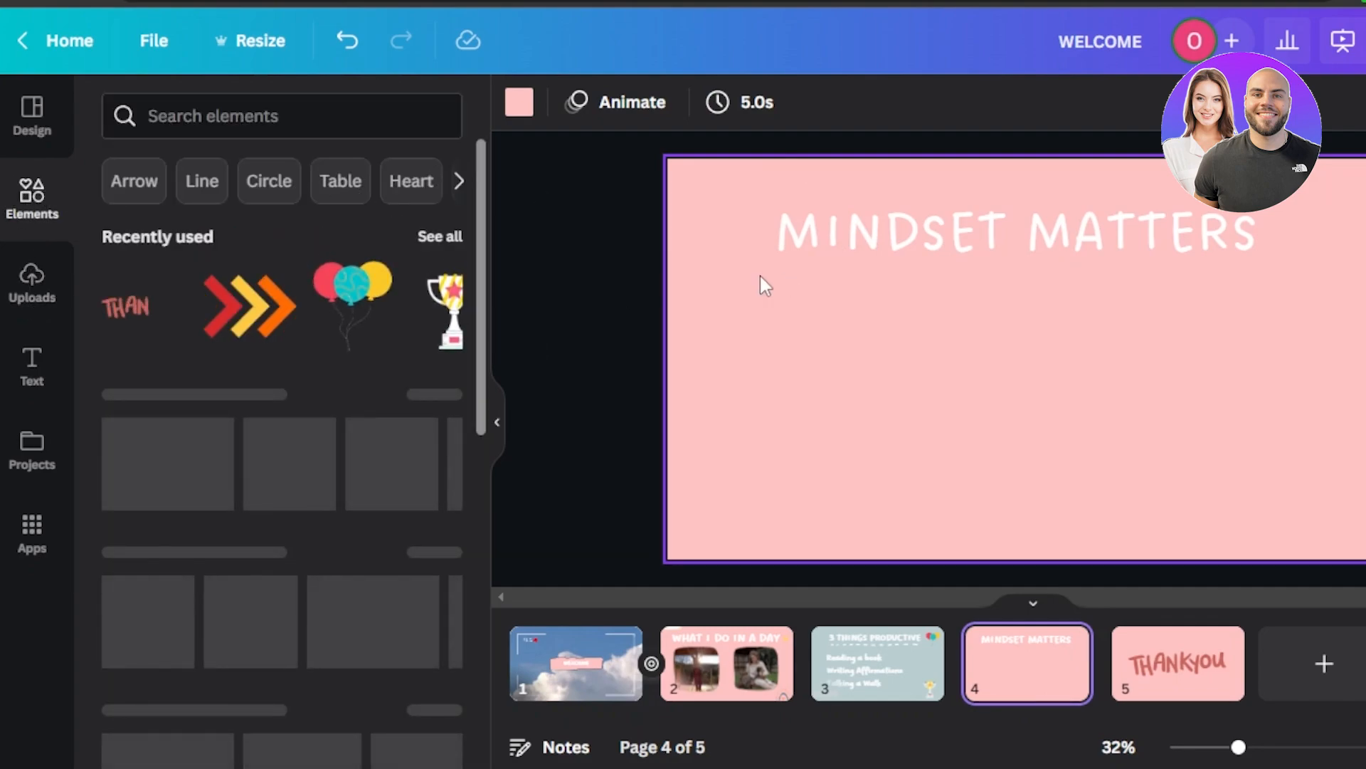
click(282, 128)
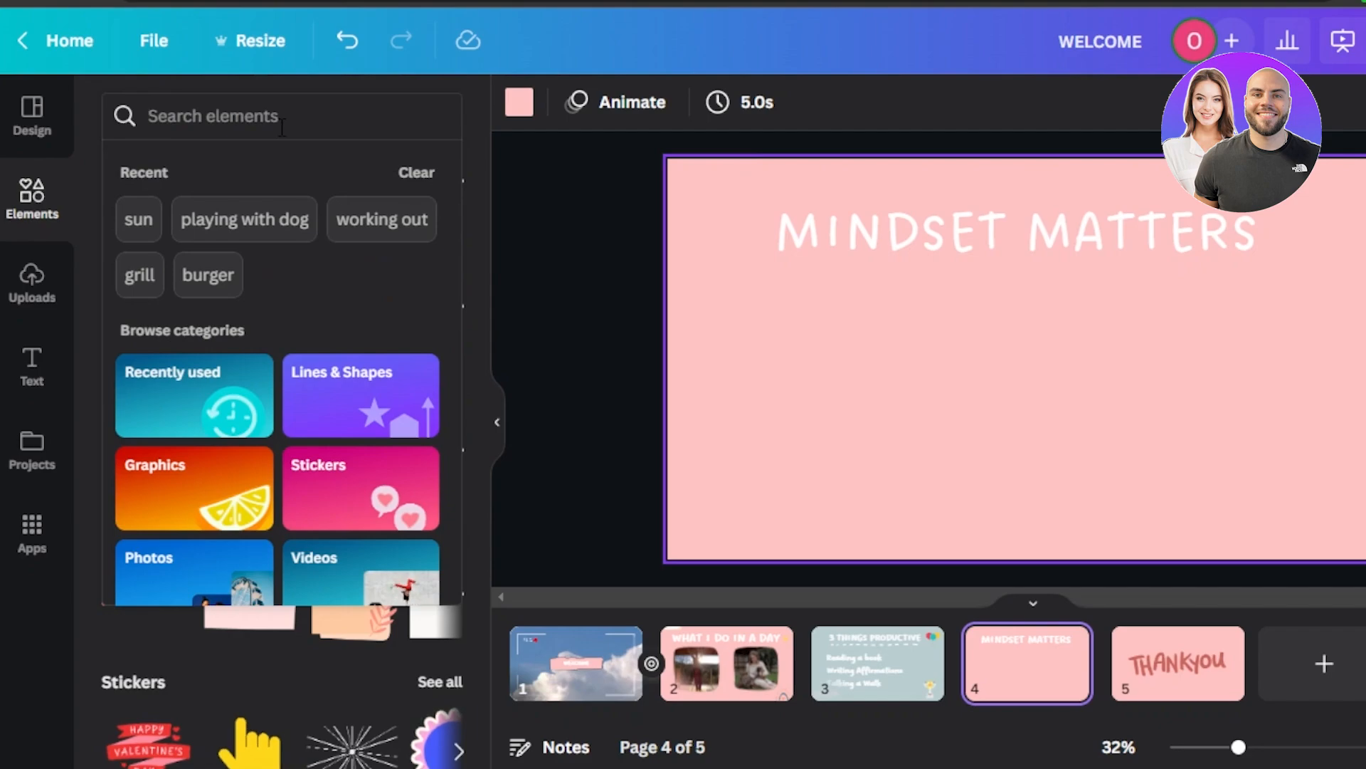
click(204, 484)
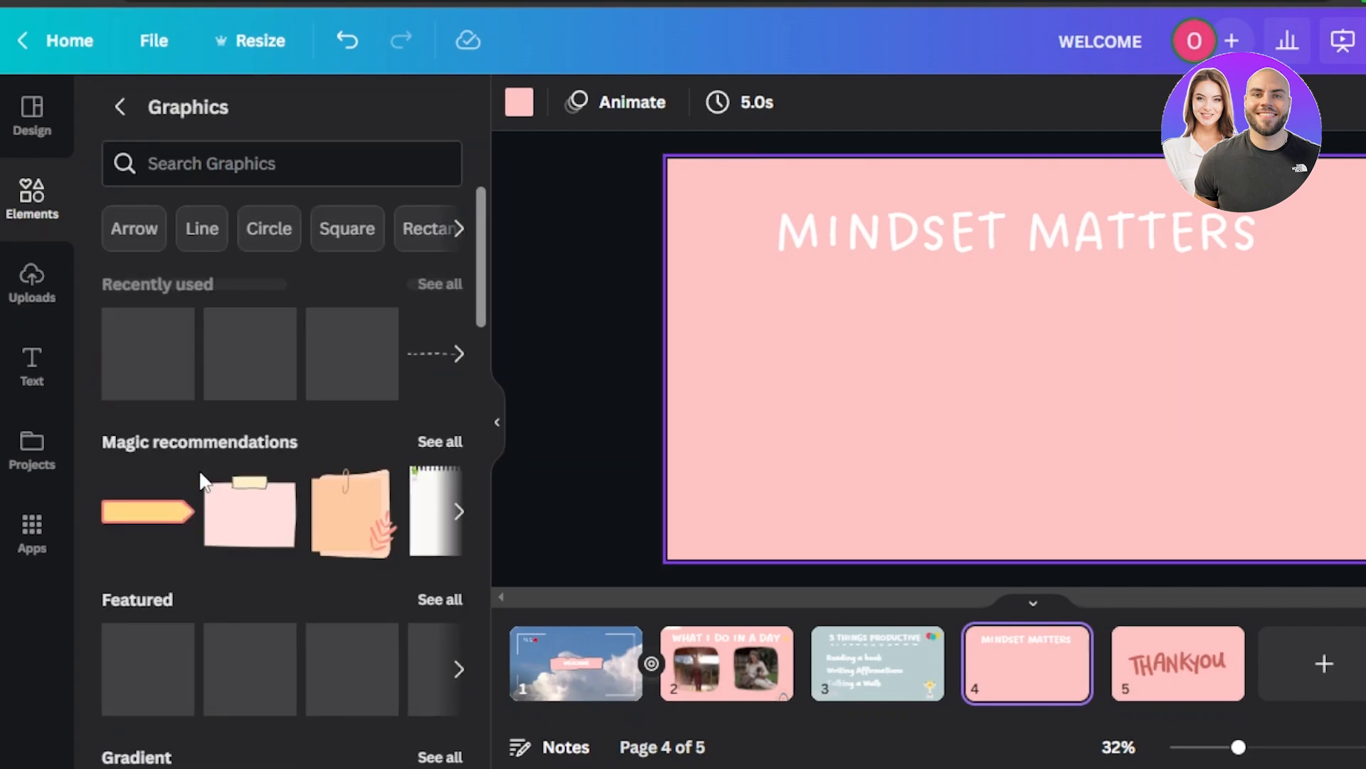
click(441, 598)
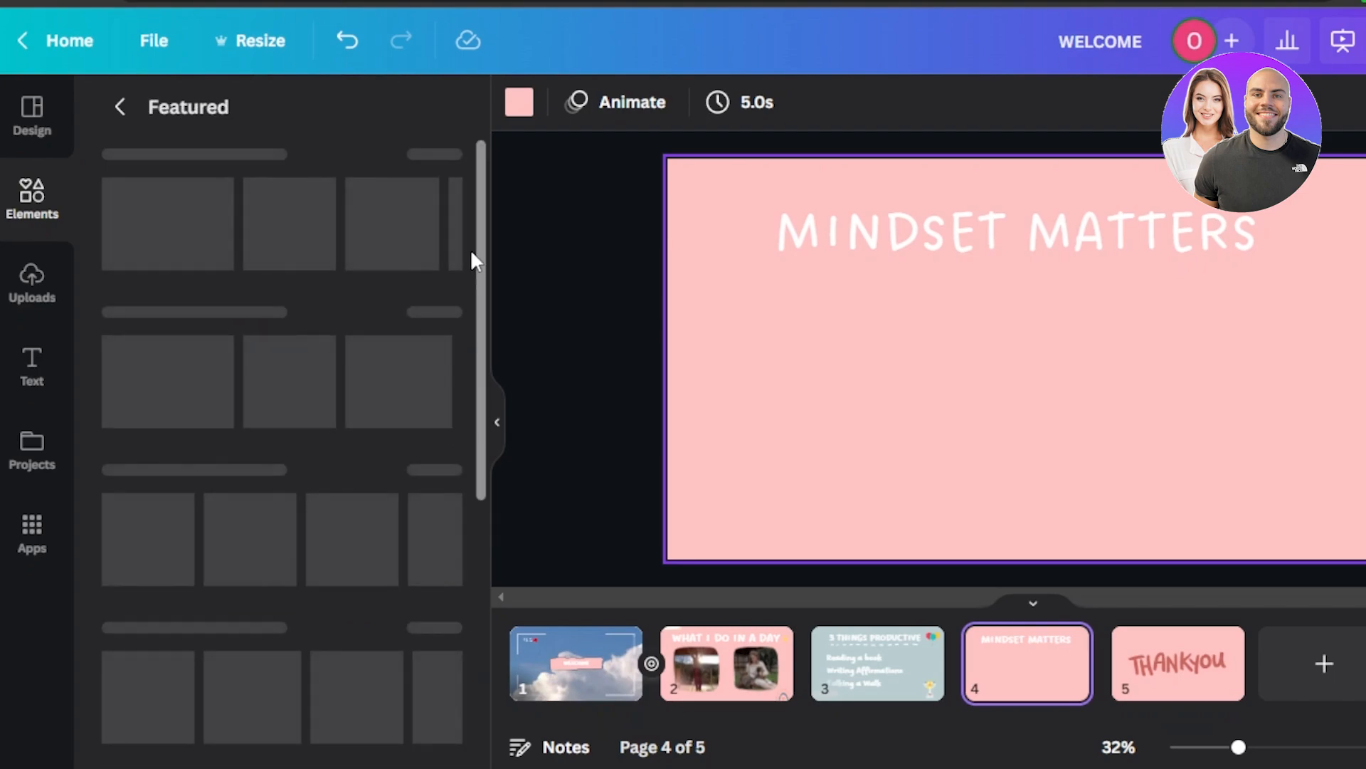
drag(481, 198, 476, 340)
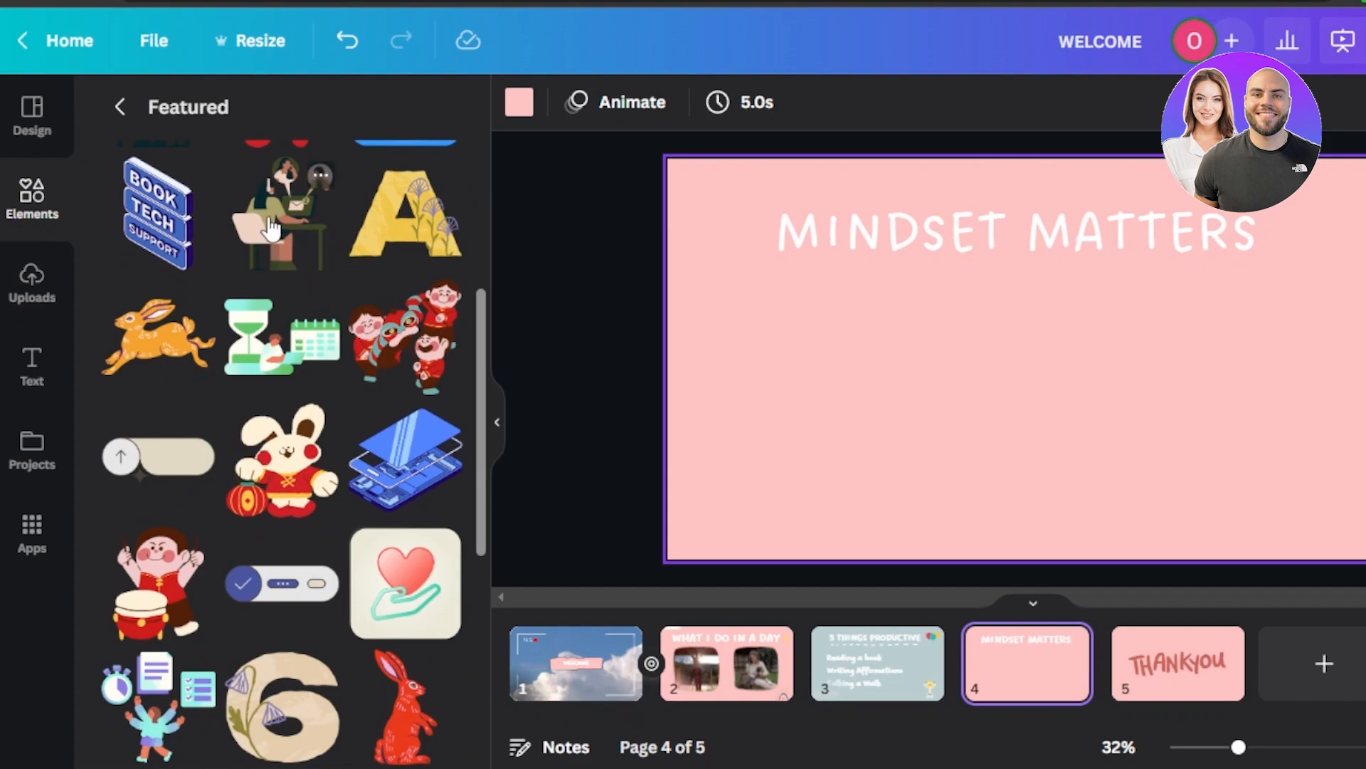
click(311, 241)
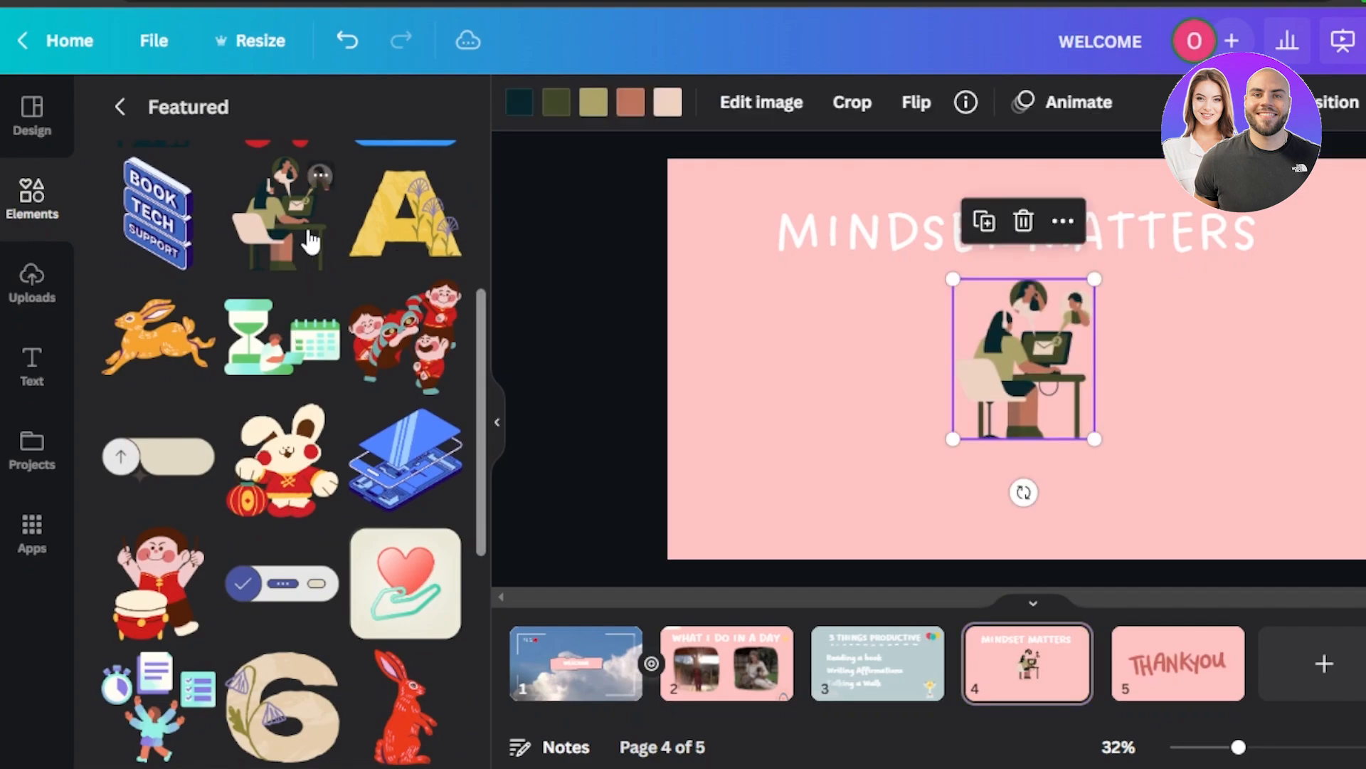
drag(923, 473, 745, 524)
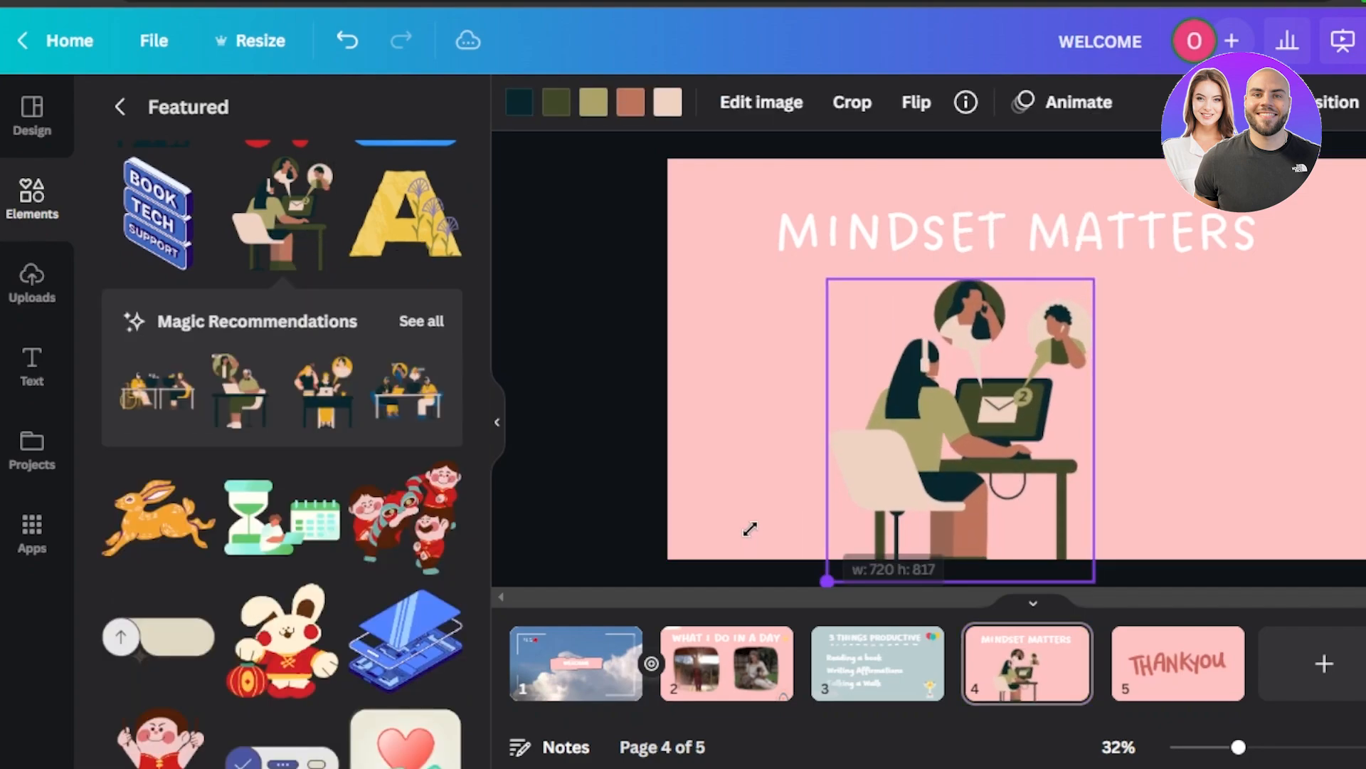
drag(964, 482, 799, 487)
Search the graphics for "motivated" and delete the woman-at-desk graphic from page 4.
scroll(482, 434, down, 7)
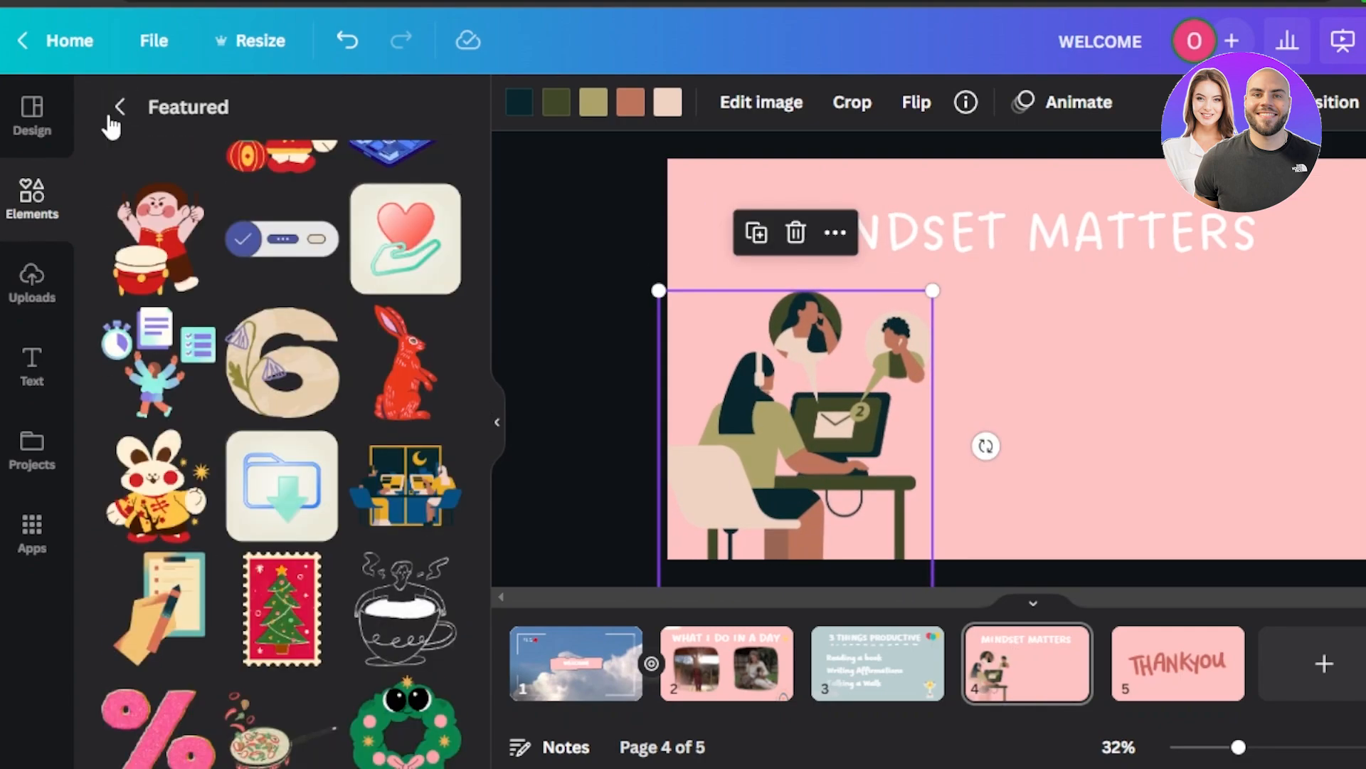
click(118, 110)
click(312, 158)
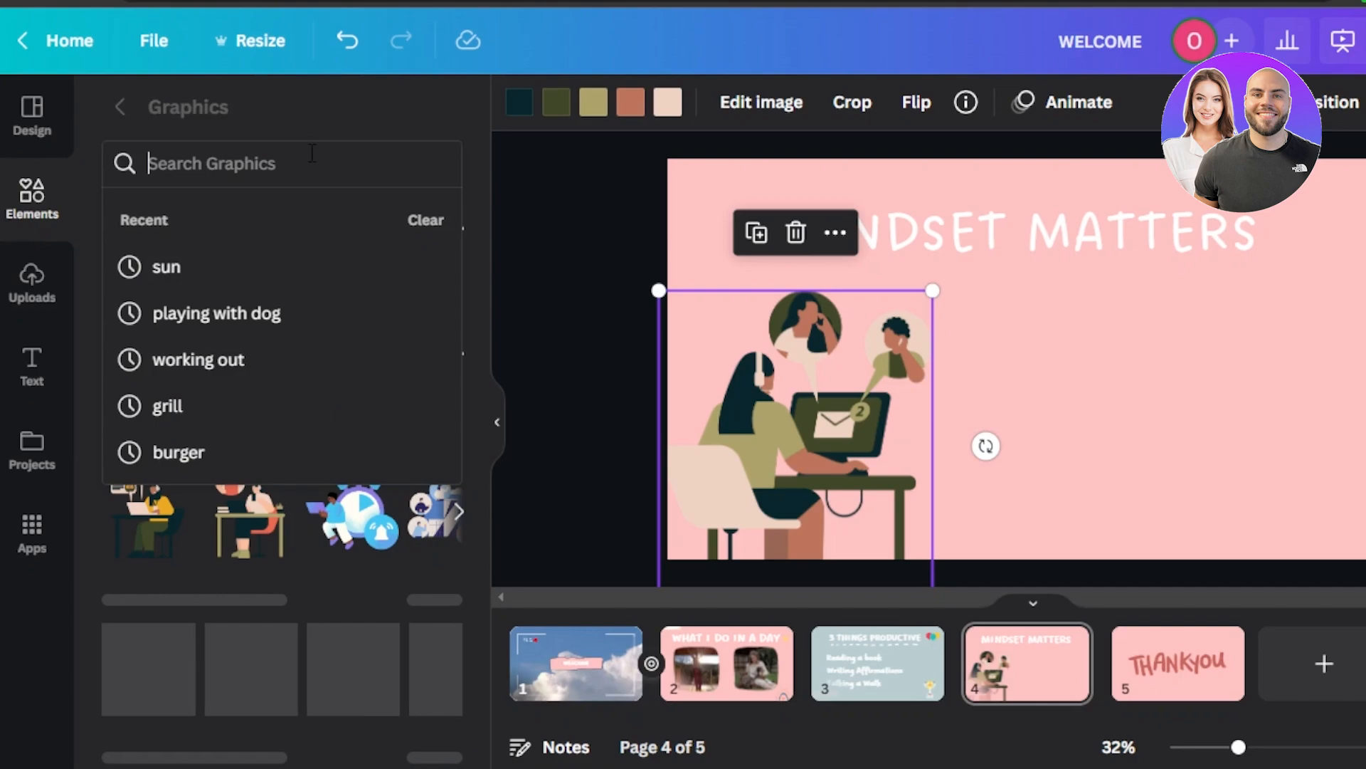
text(motivated)
key(Return)
key(Delete)
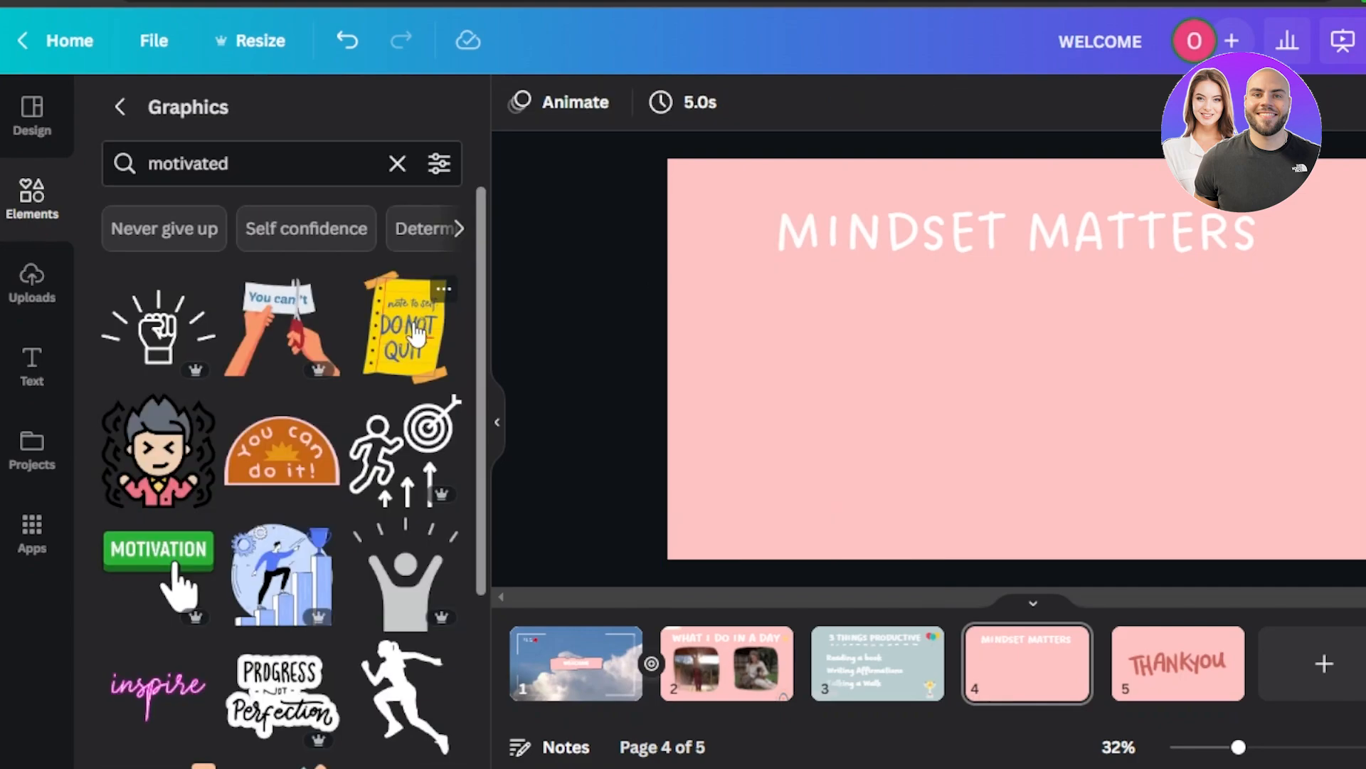
Add the yellow "Do not quit" note on page 4's left side and the man climbing bars to a trophy on its right.
click(417, 335)
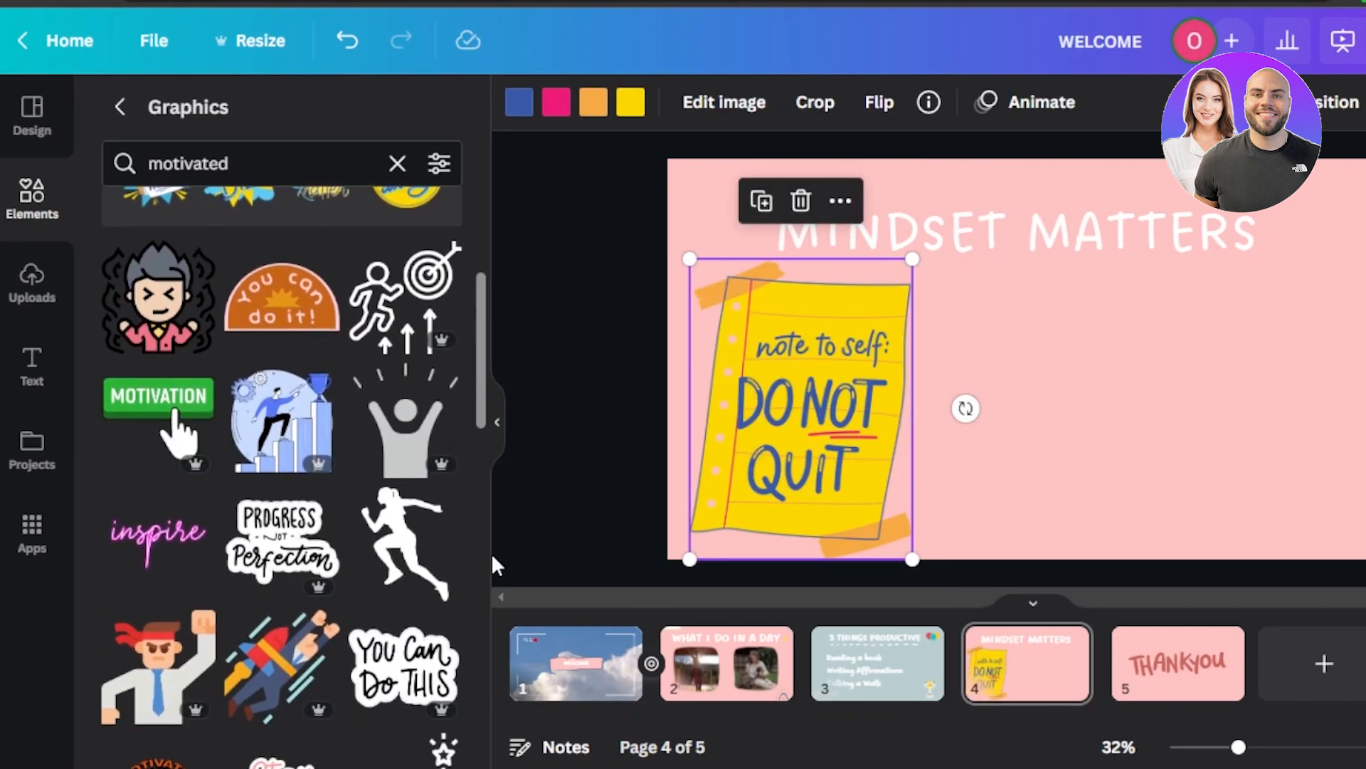
scroll(277, 475, down, 3)
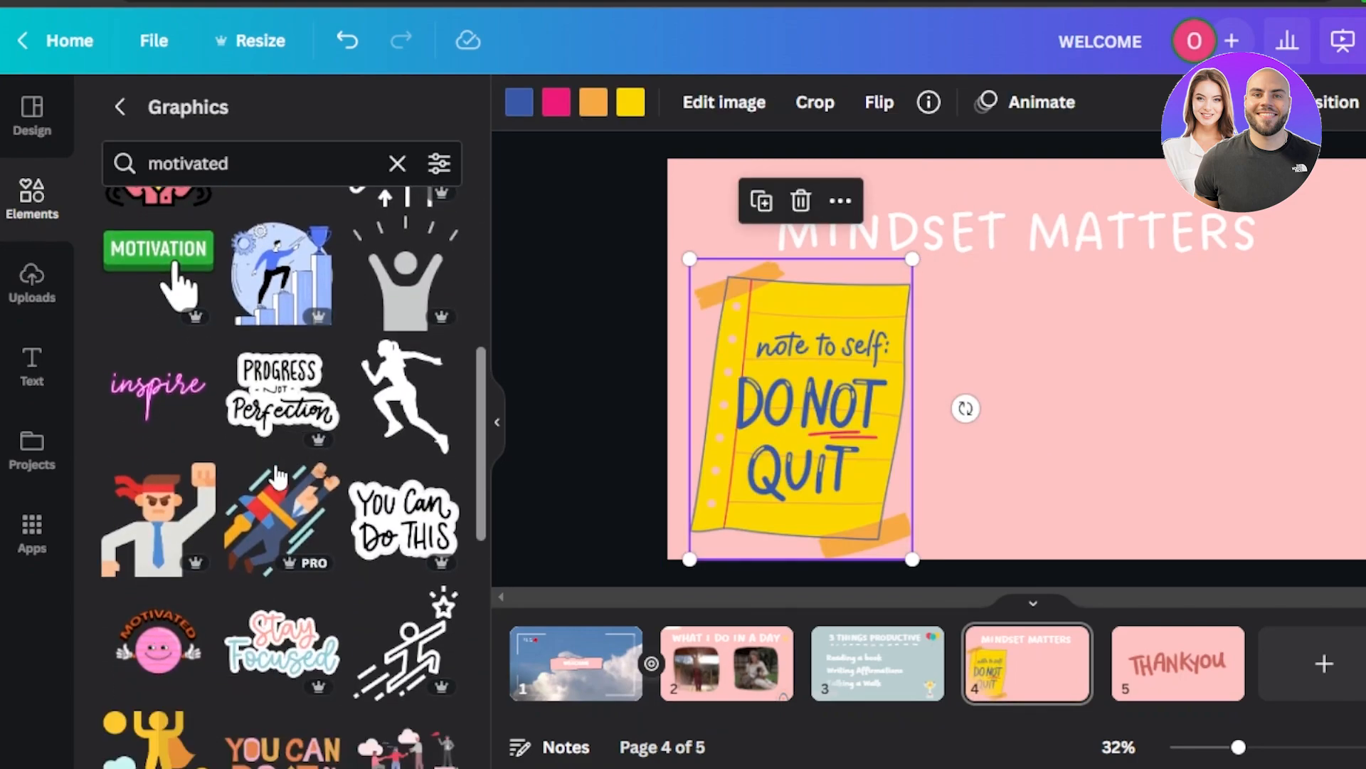
click(281, 274)
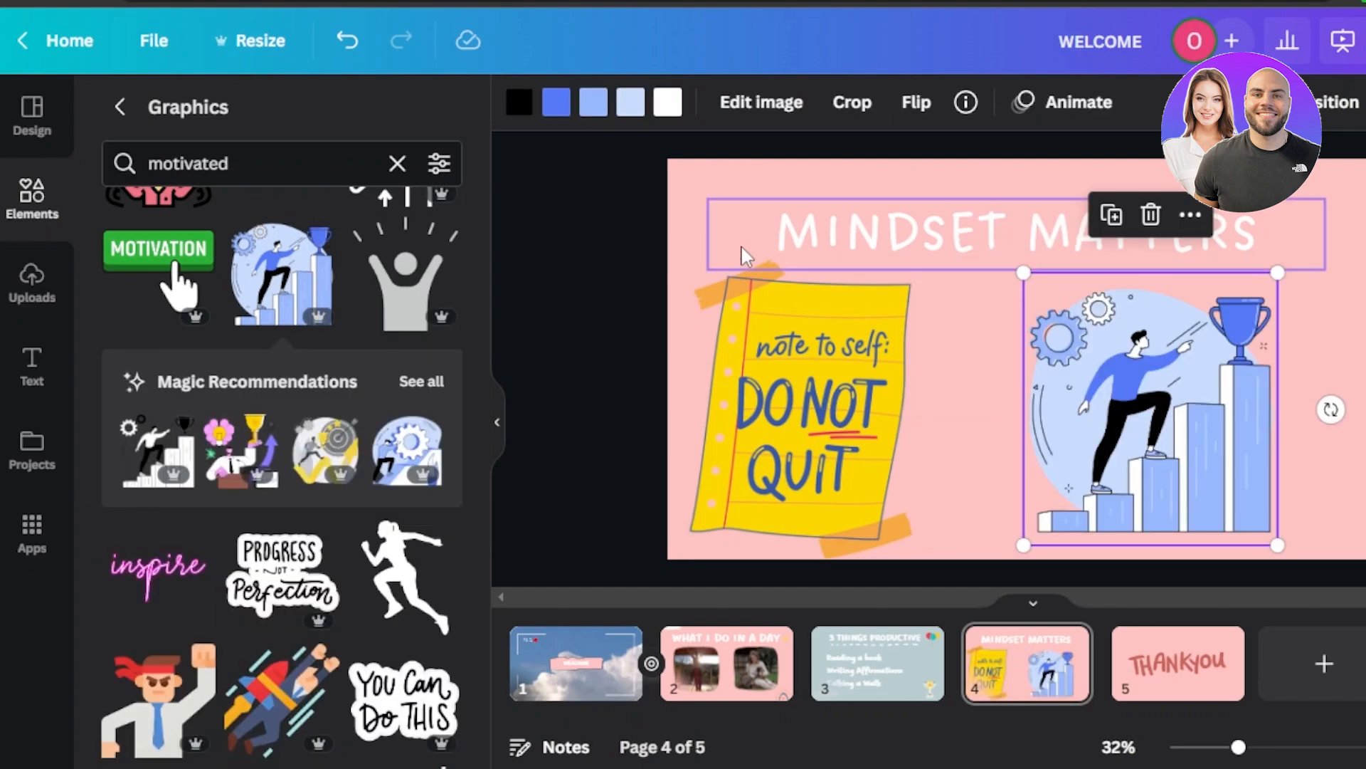
Recolour the bright blue shirt and trophy of the climbing-man graphic to peach.
click(558, 104)
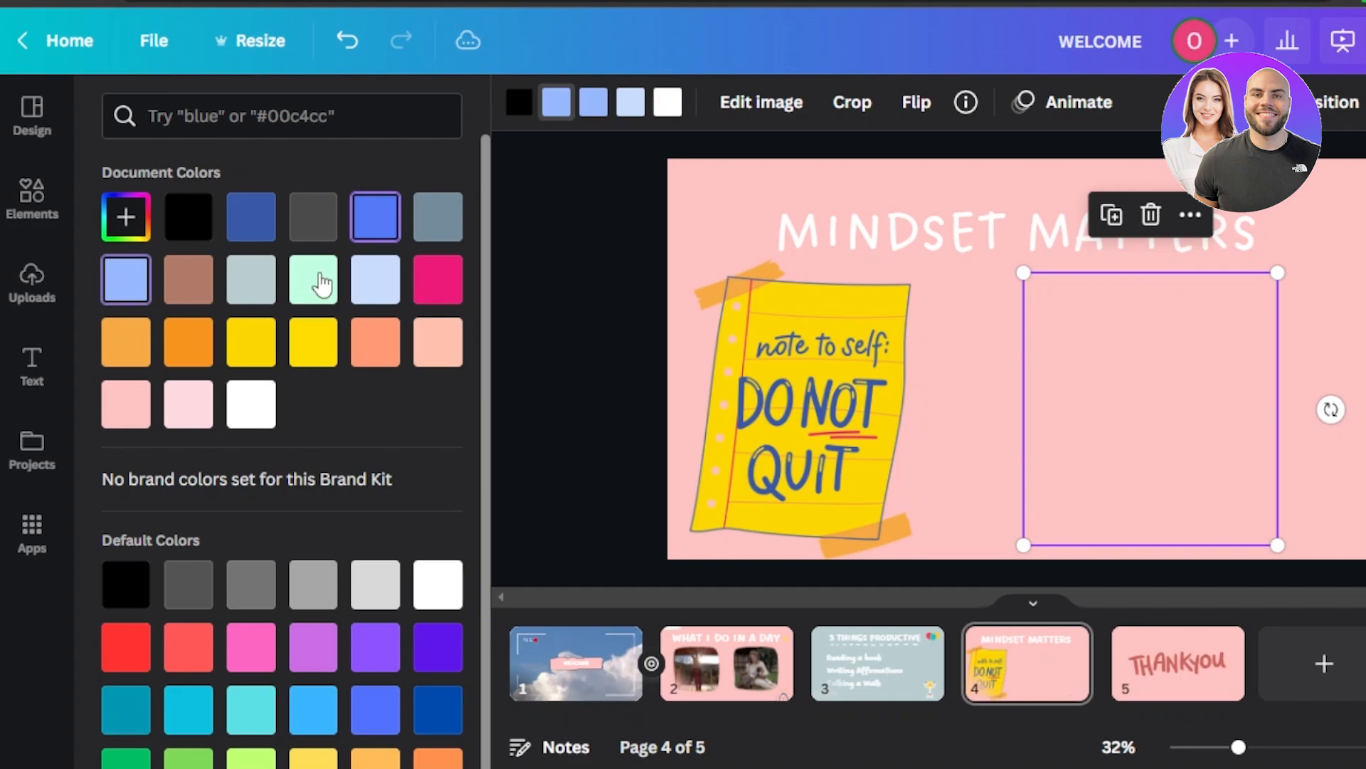
click(440, 347)
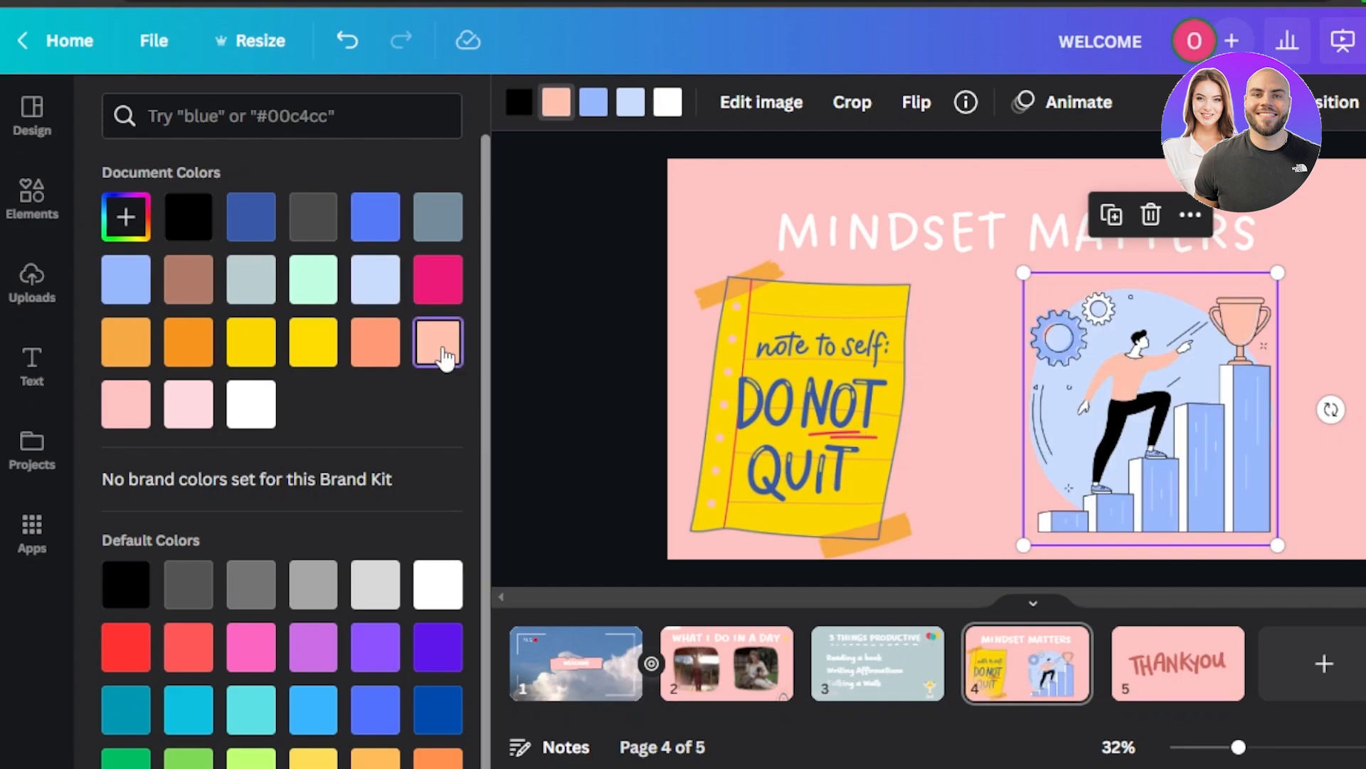
key(Escape)
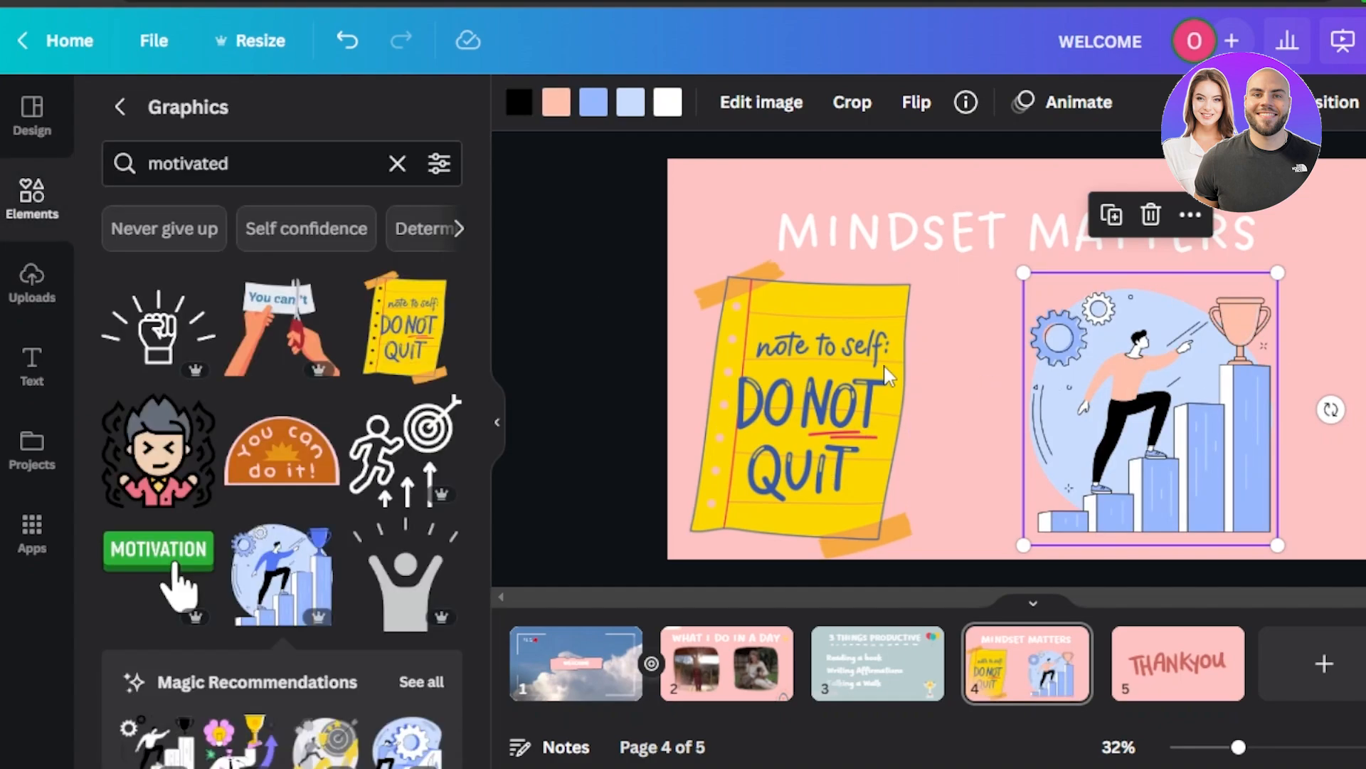
Raise page 4's "MINDSET MATTERS" heading slightly and place a slightly smaller yellow "Do not quit" note closer to the climbing-man graphic.
click(1001, 229)
drag(1002, 229, 1002, 218)
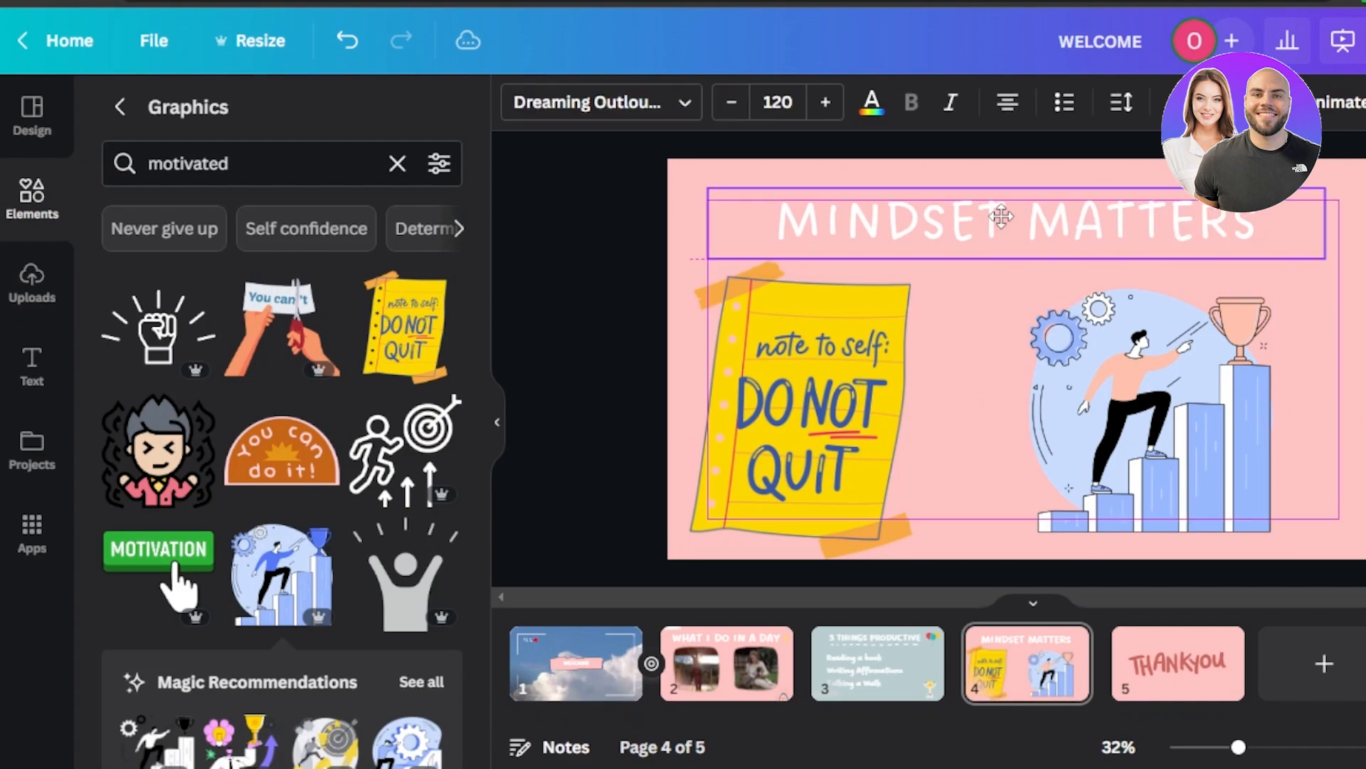
click(872, 394)
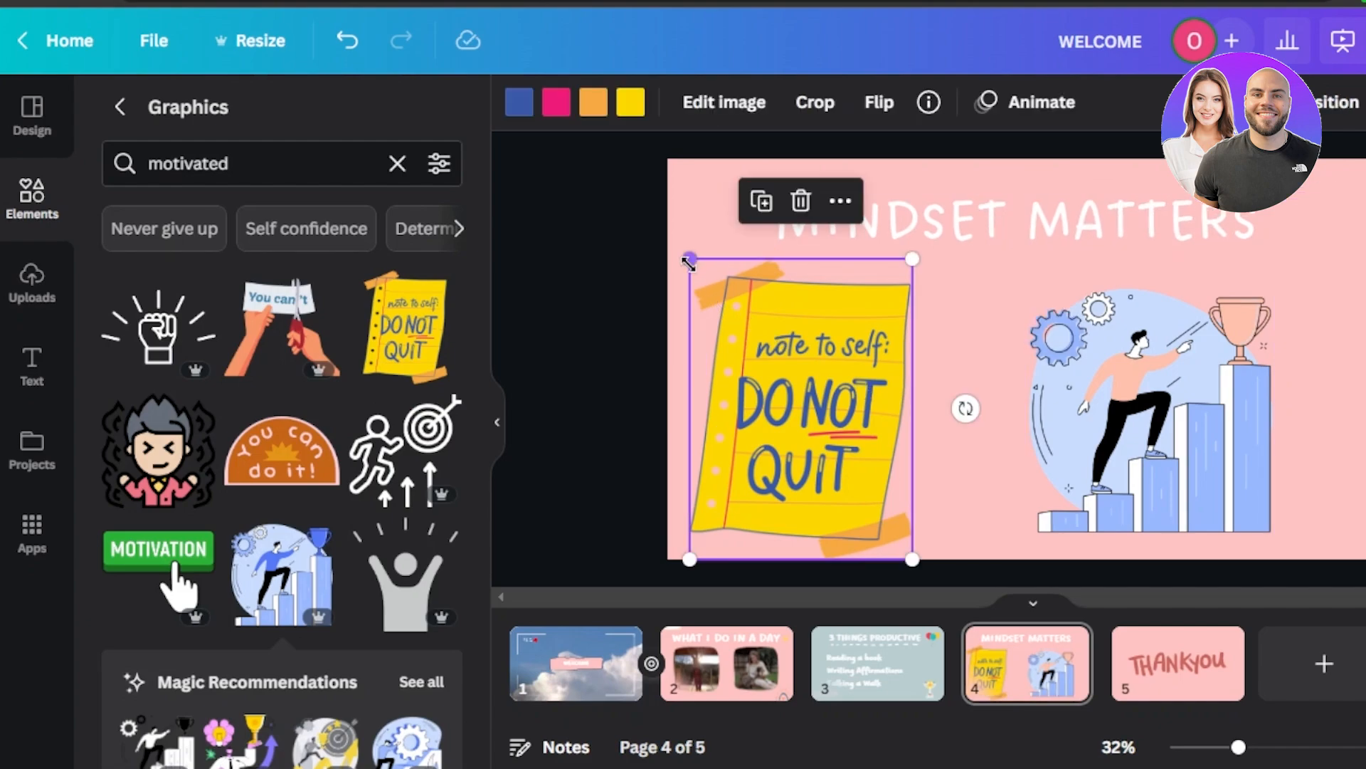
drag(688, 262, 715, 285)
drag(789, 399, 858, 395)
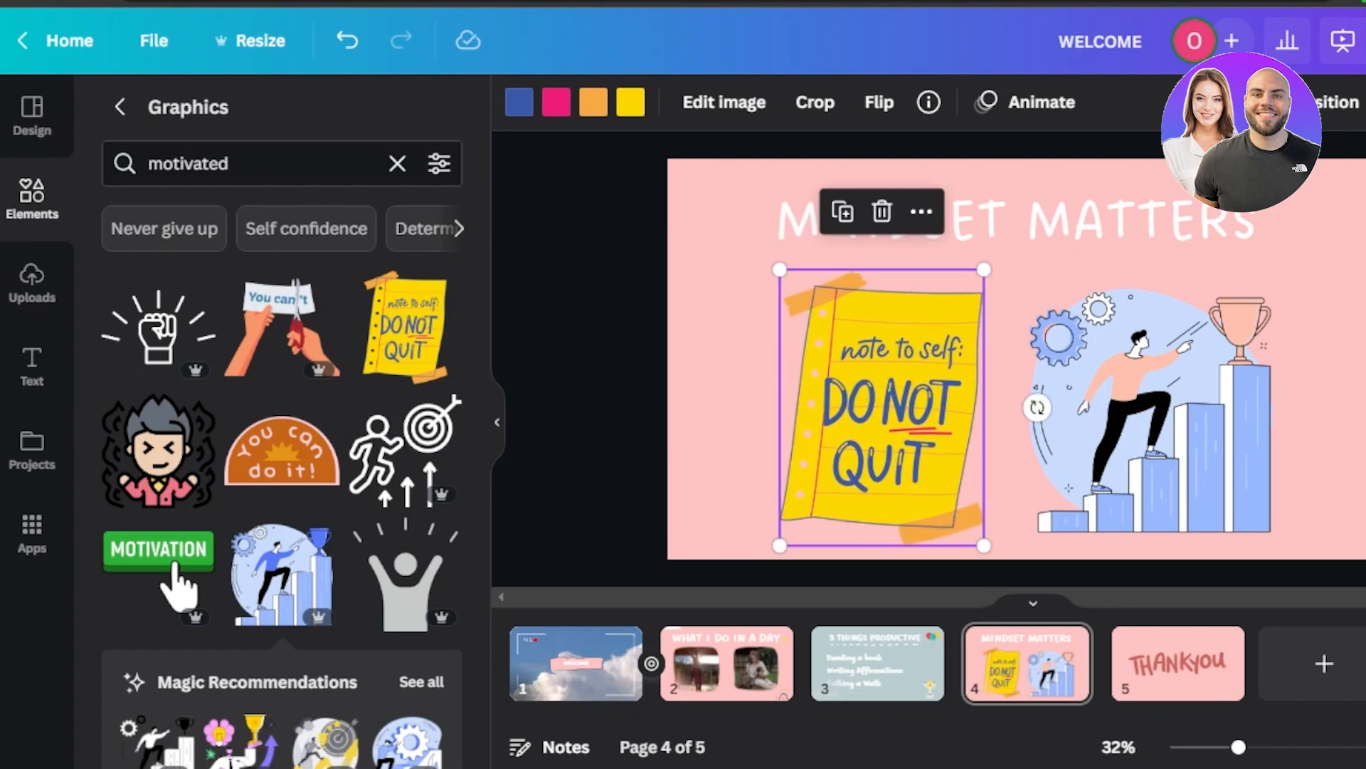
click(809, 689)
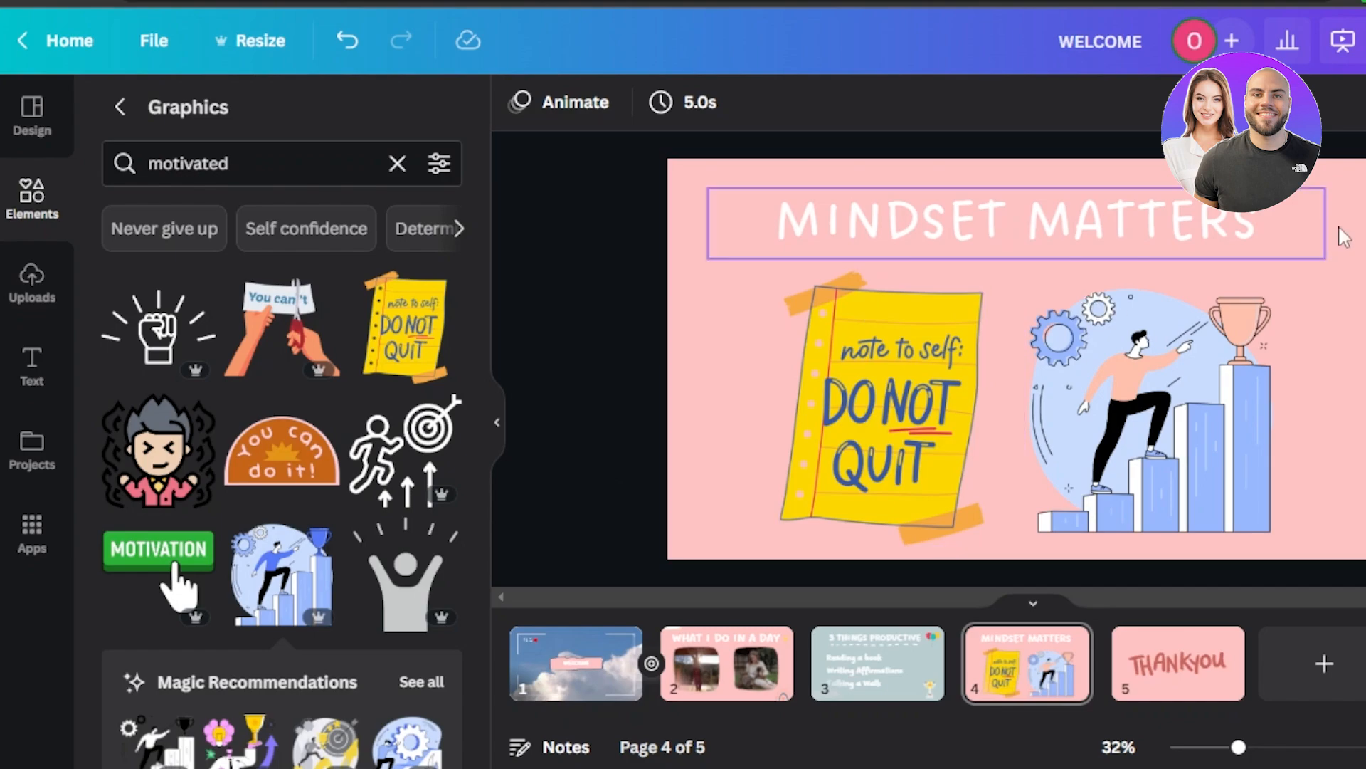
Add the "Ukulele Song" track from Canva's Happy audio collection to the presentation.
click(35, 544)
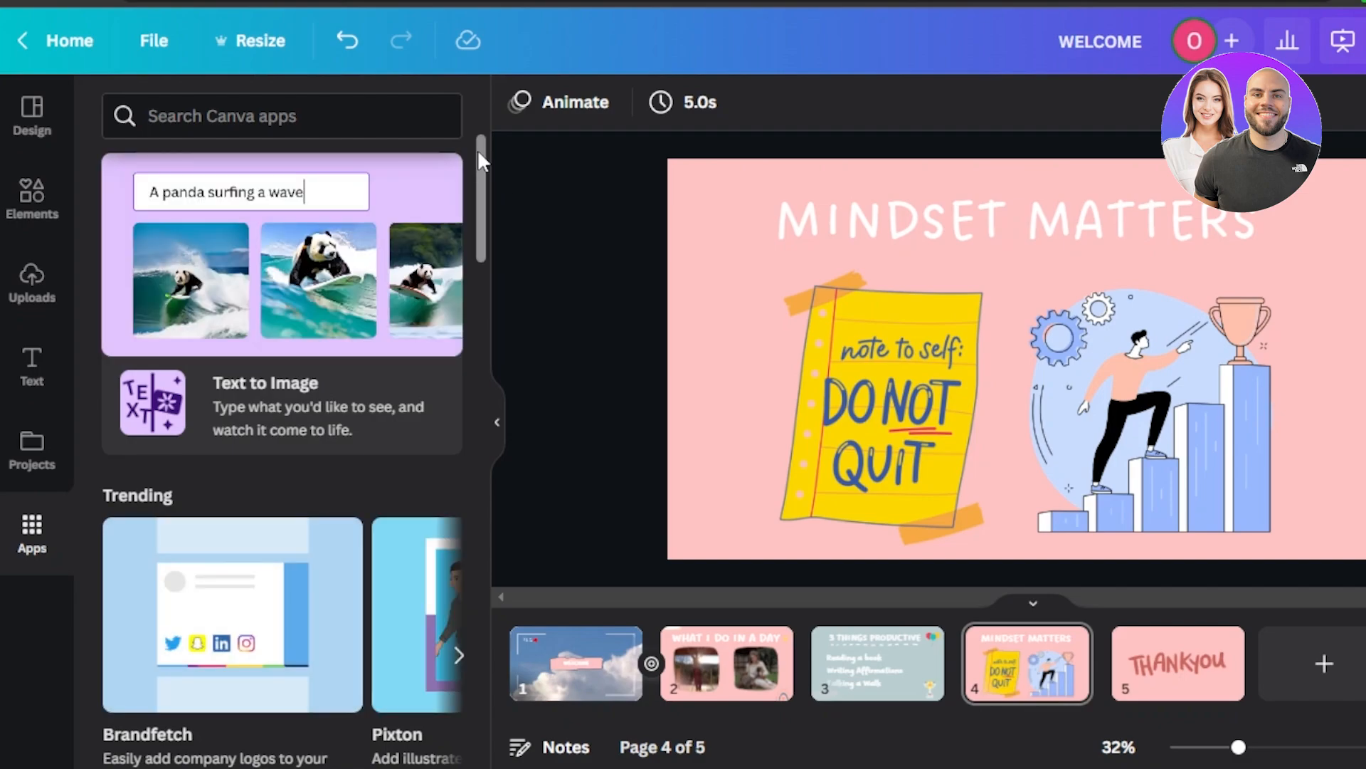
drag(479, 149, 477, 241)
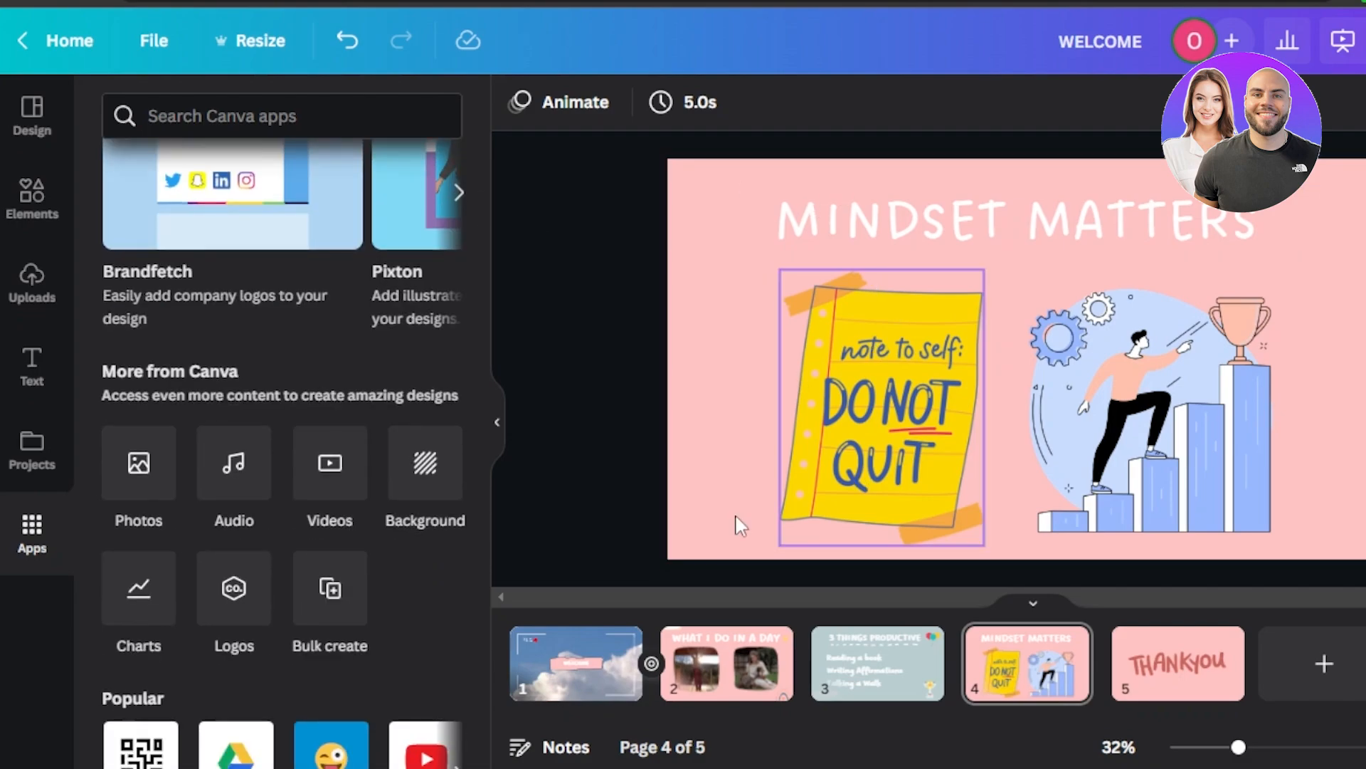
click(225, 470)
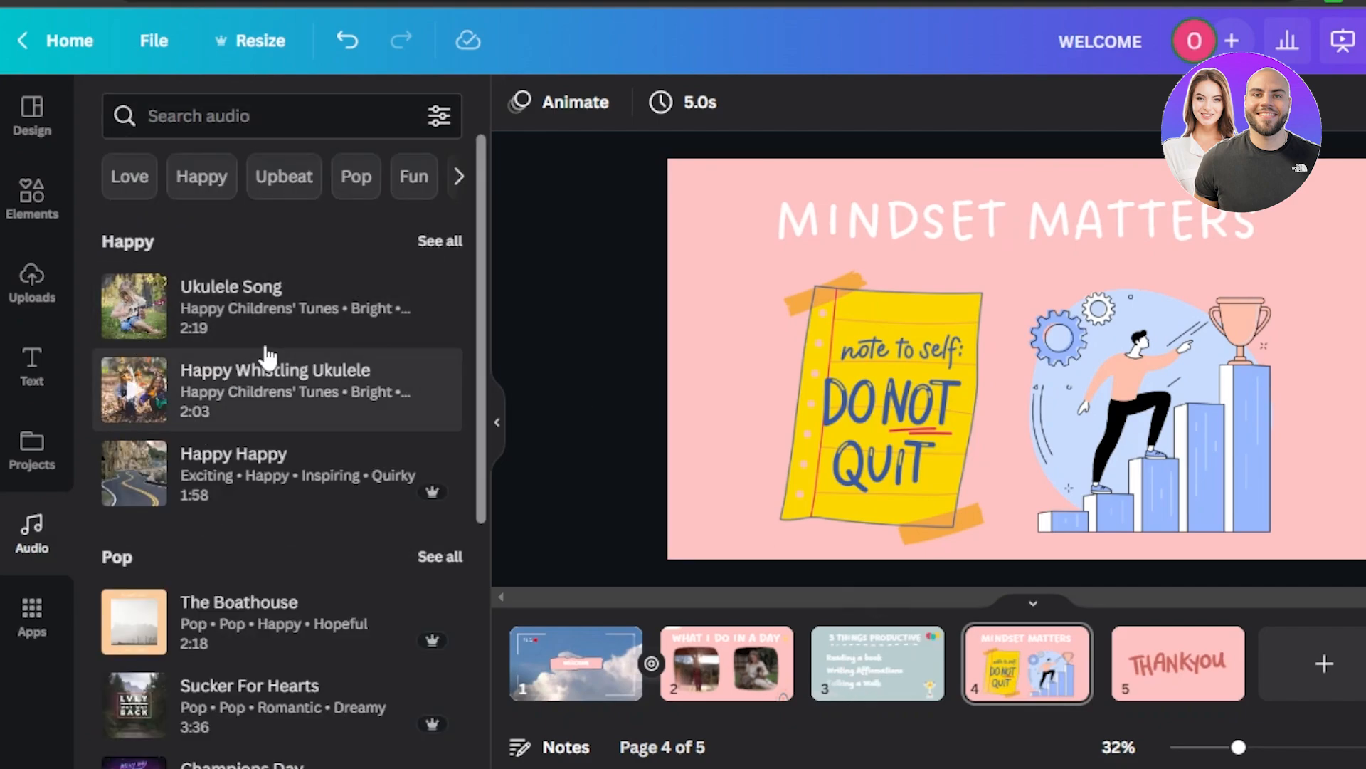
drag(274, 320, 678, 580)
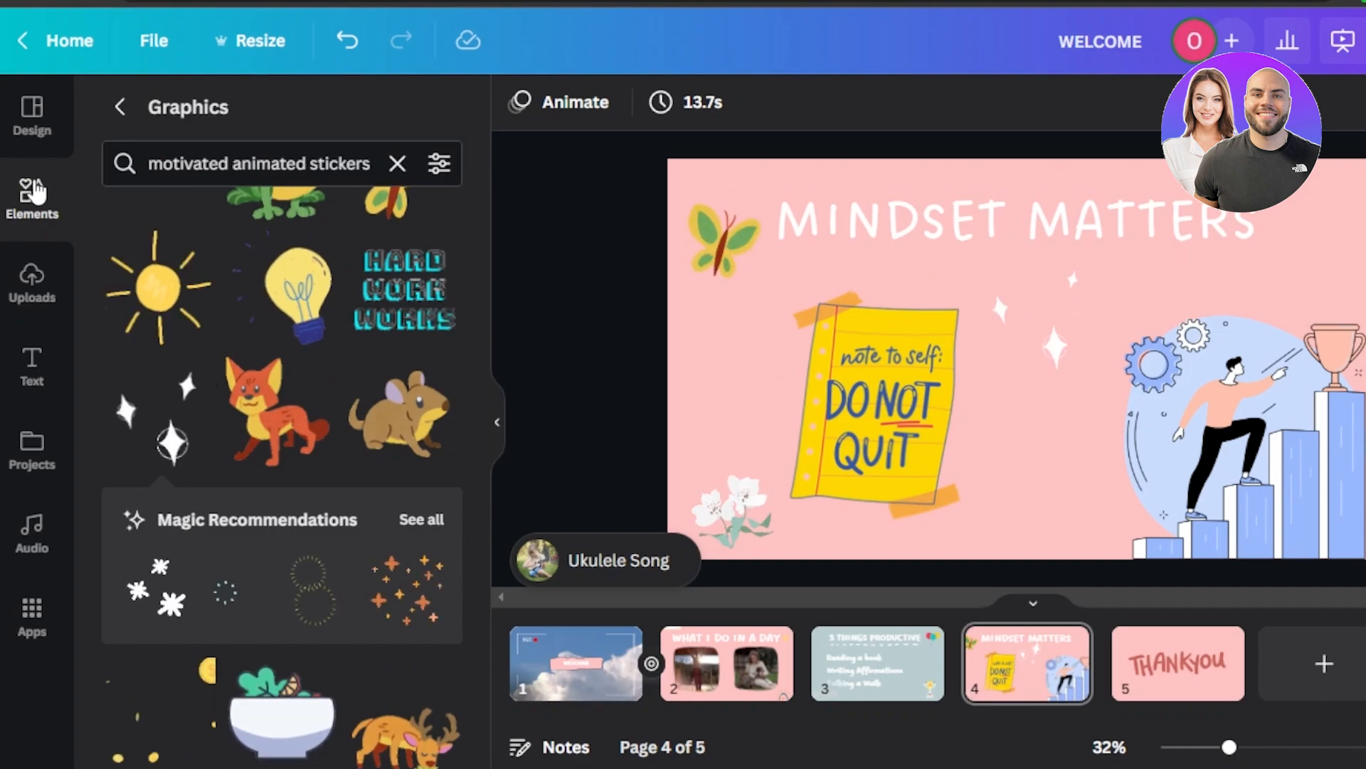
Play the whole presentation in Autoplay mode, pausing and resuming it once, and return to the editor.
click(116, 107)
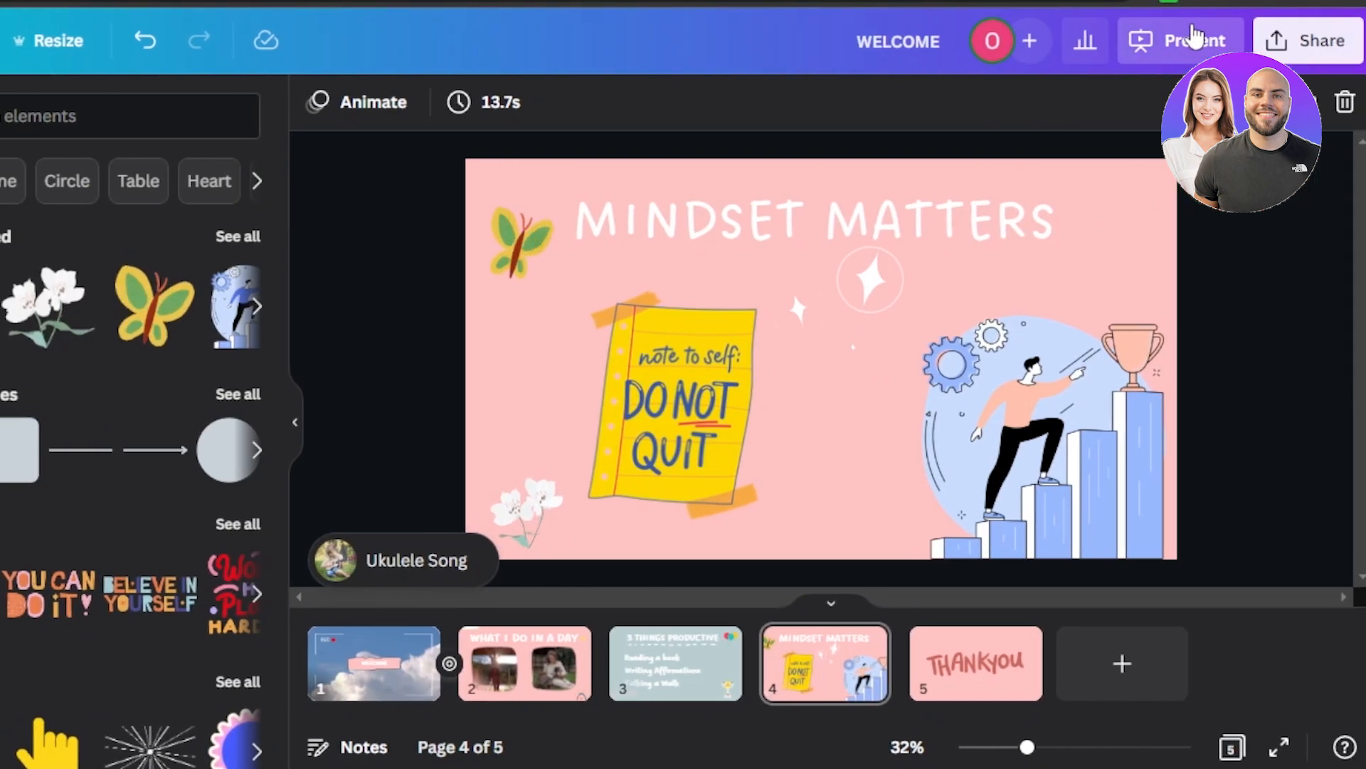
click(1196, 37)
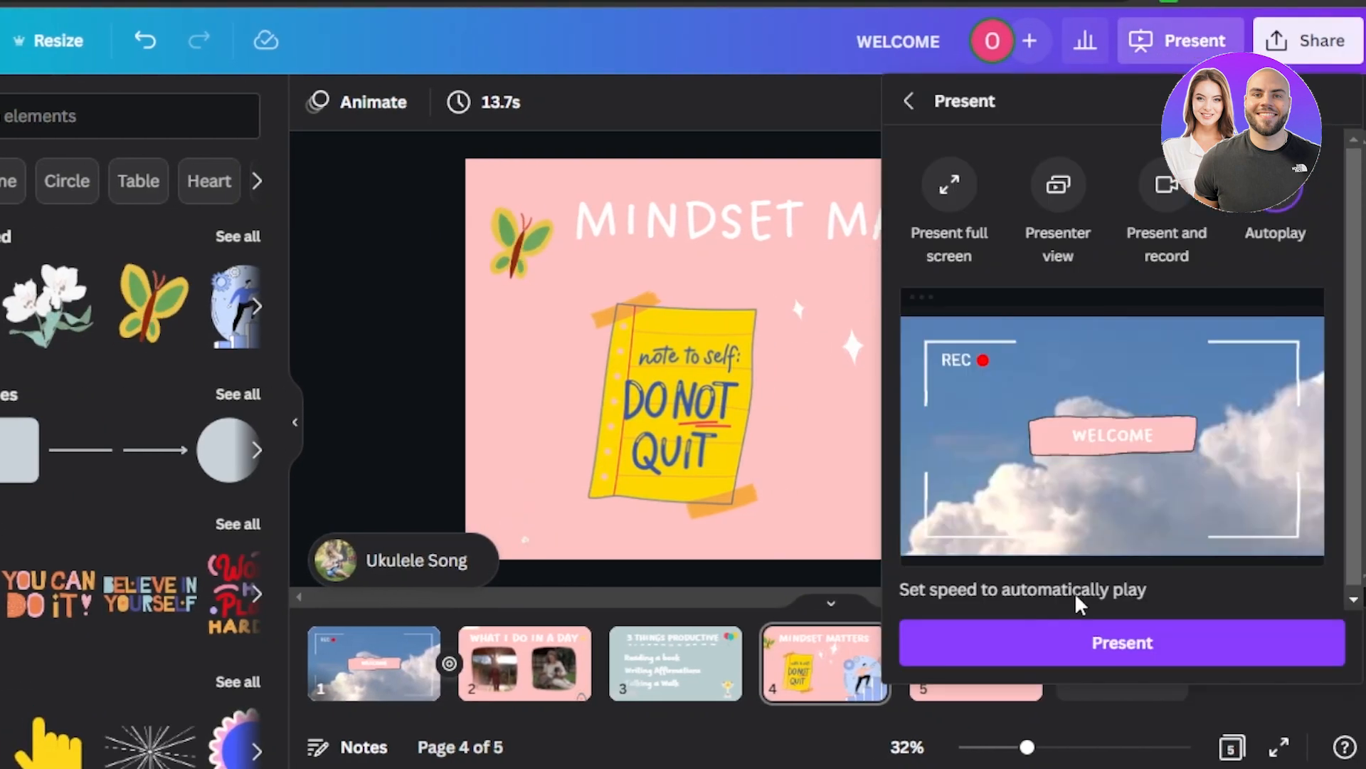
click(1076, 646)
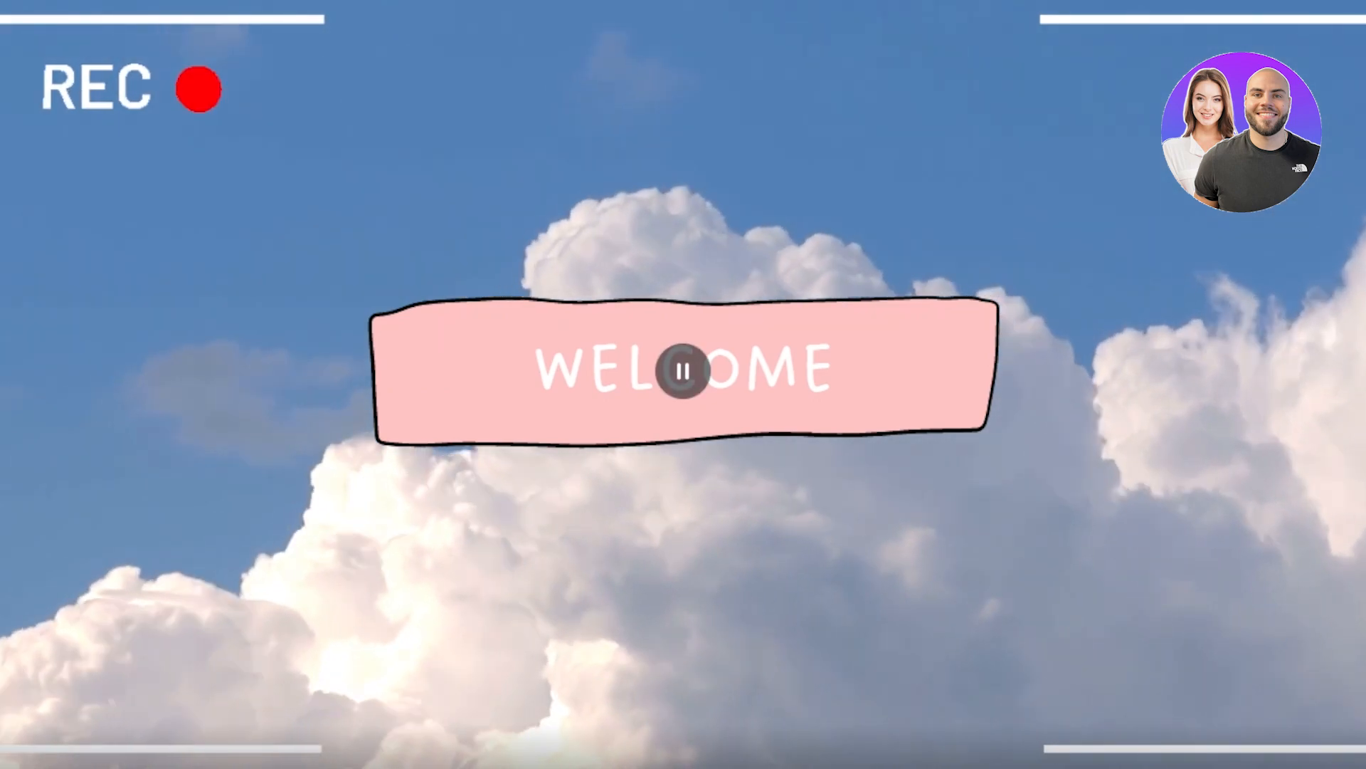
key(space)
key(space)
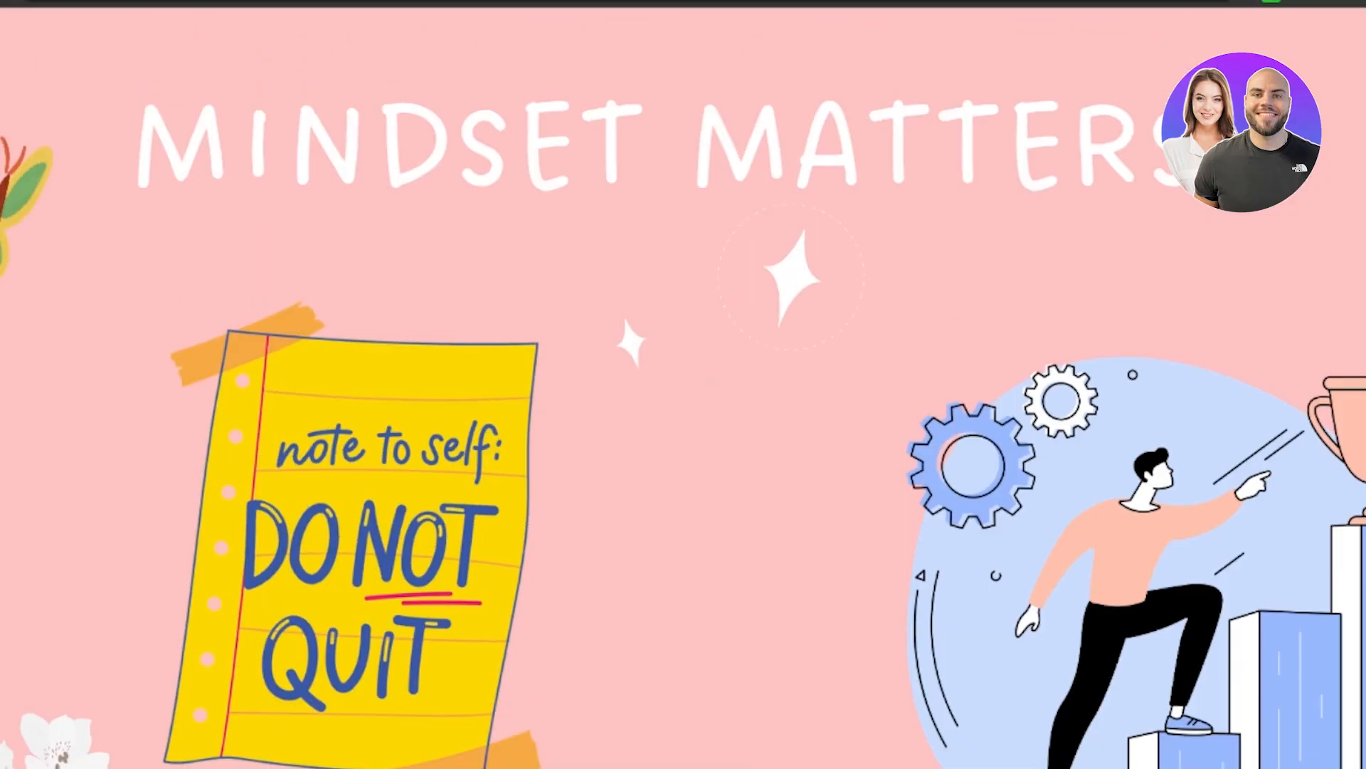
key(Escape)
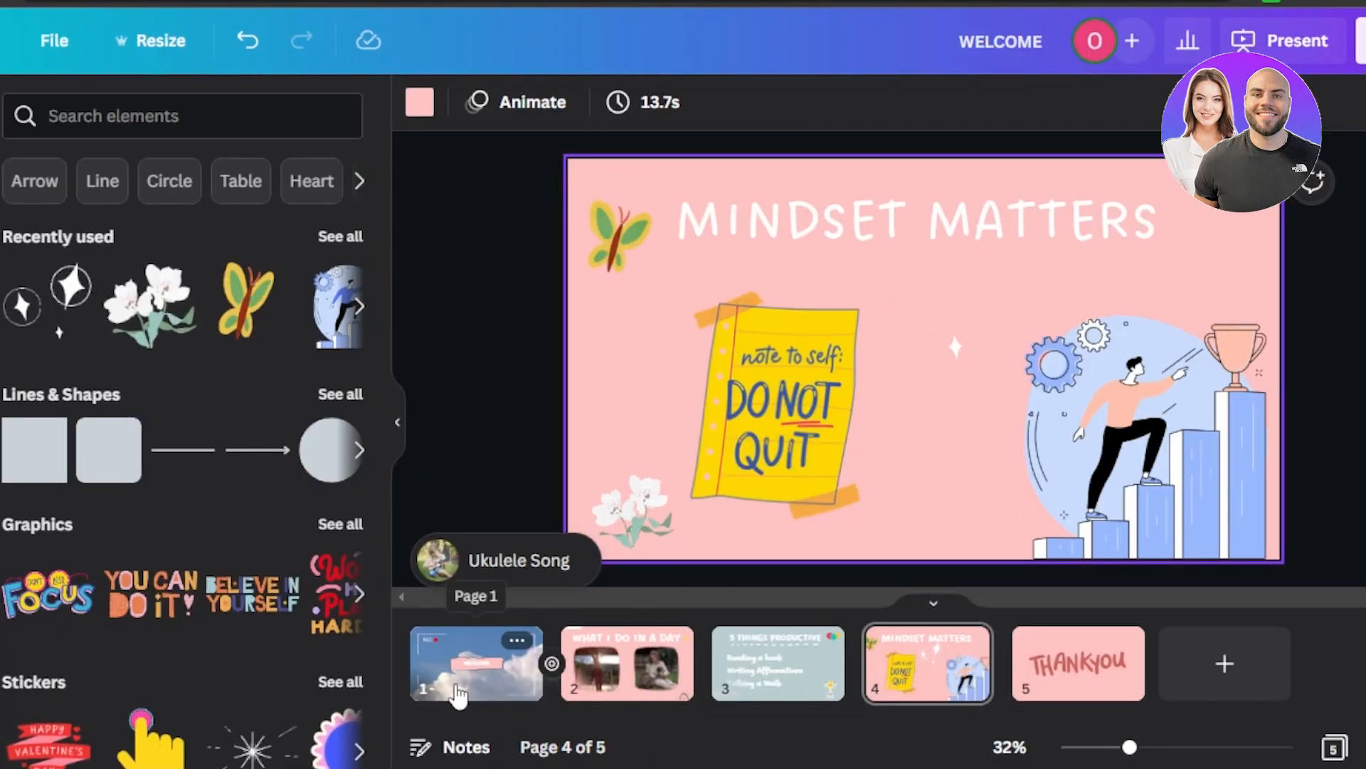
Review pages 1 through 5 of the presentation one after another.
click(484, 685)
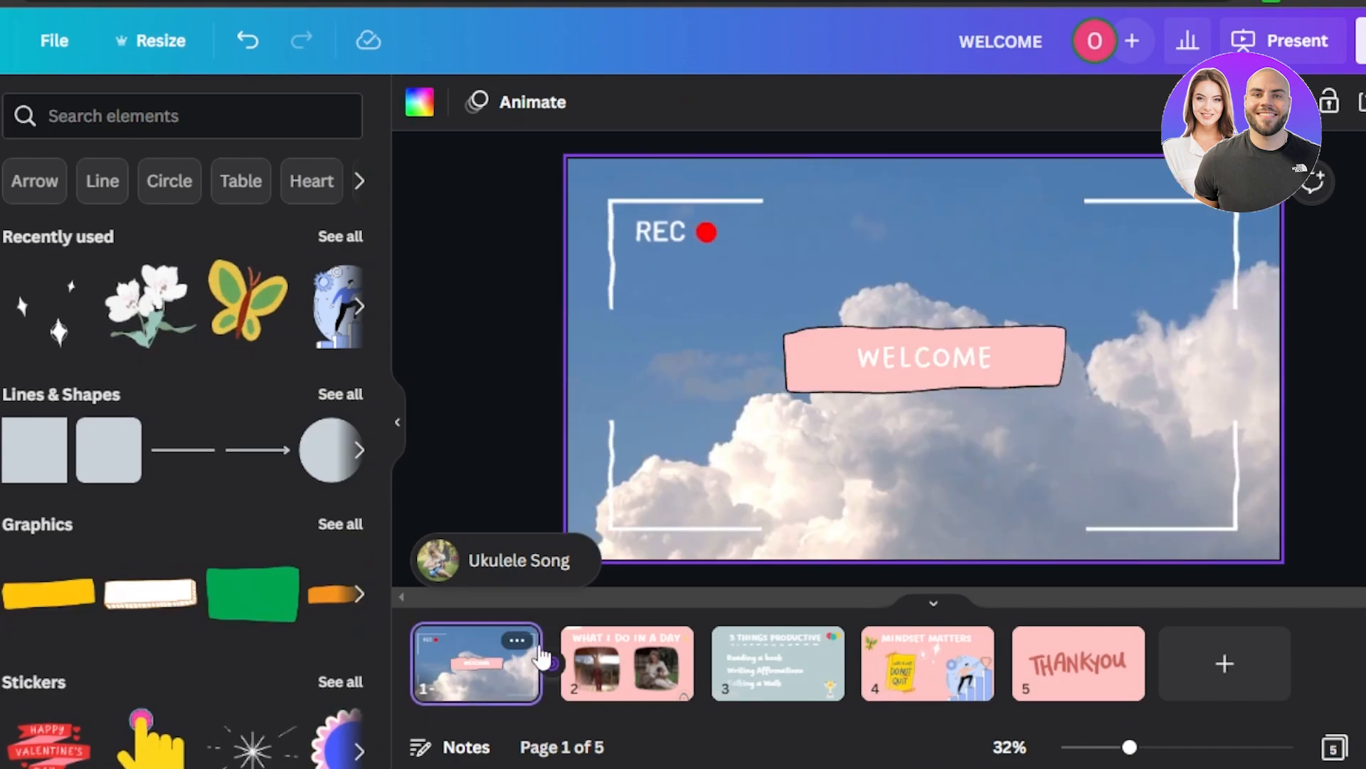
click(619, 690)
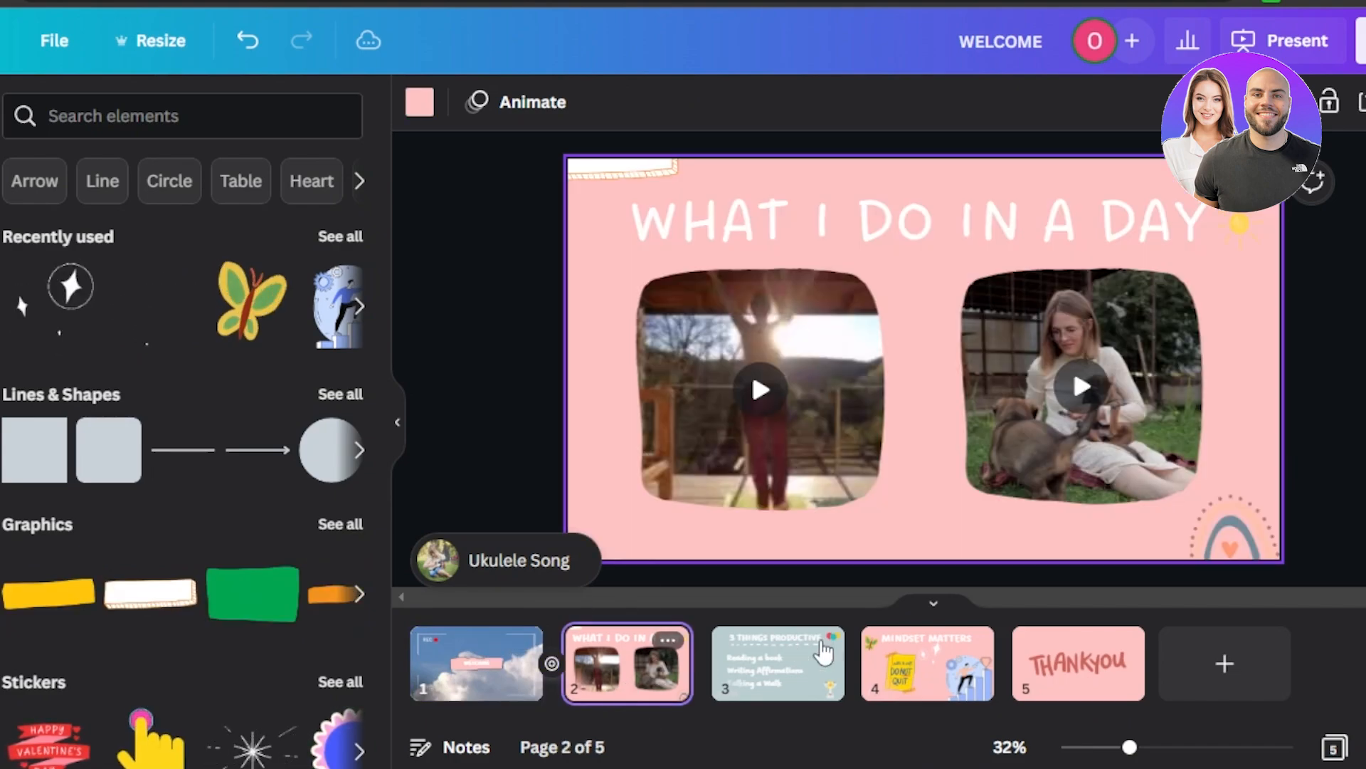
click(781, 663)
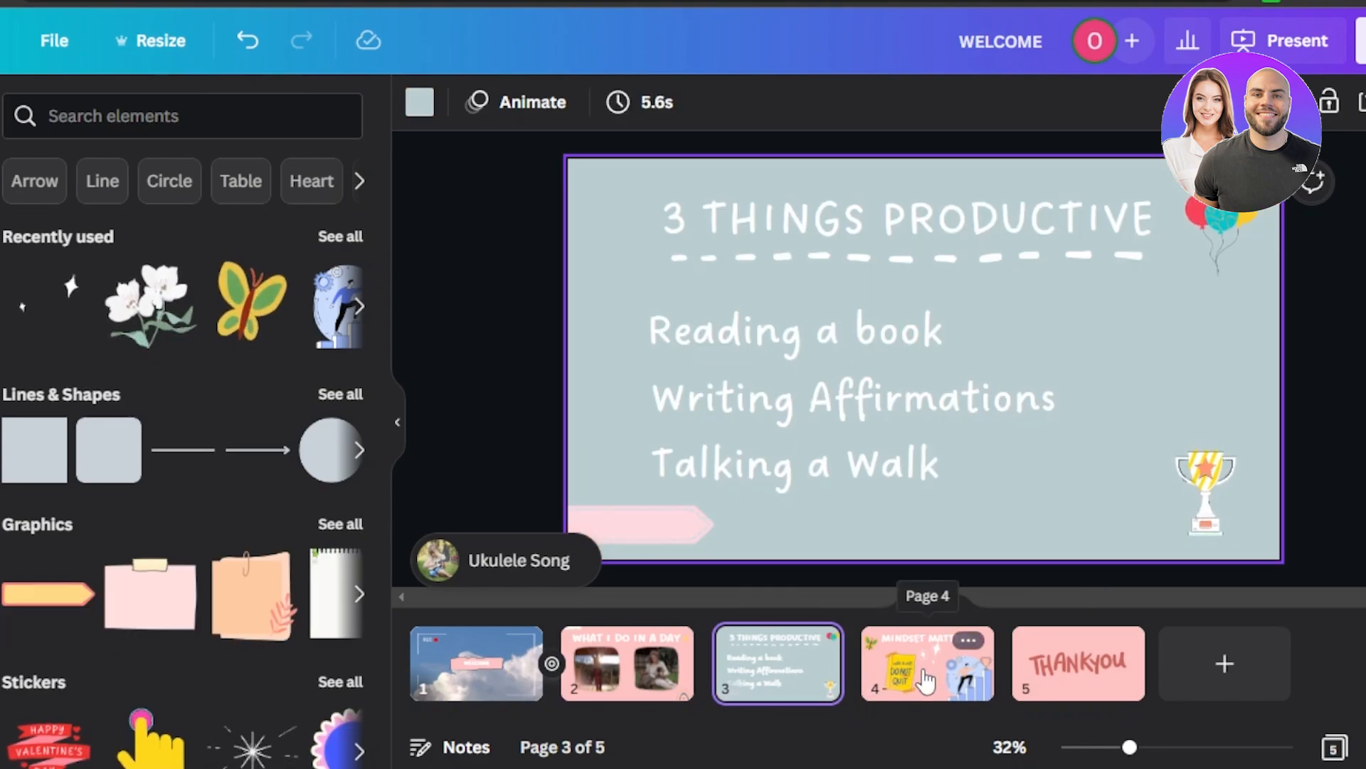
click(966, 653)
click(1083, 681)
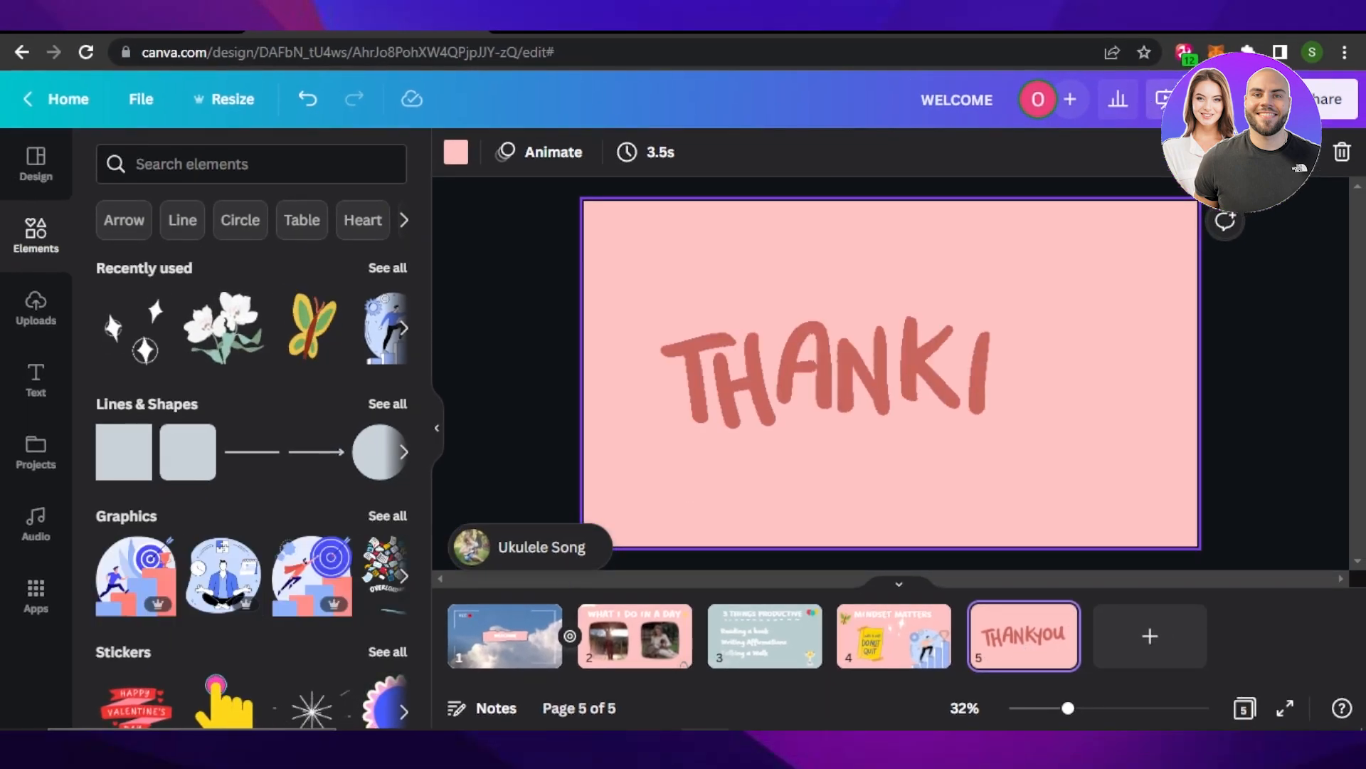
Examine the design's sharing and download options, dismiss them and look over pages 1 and 3 again.
click(1328, 99)
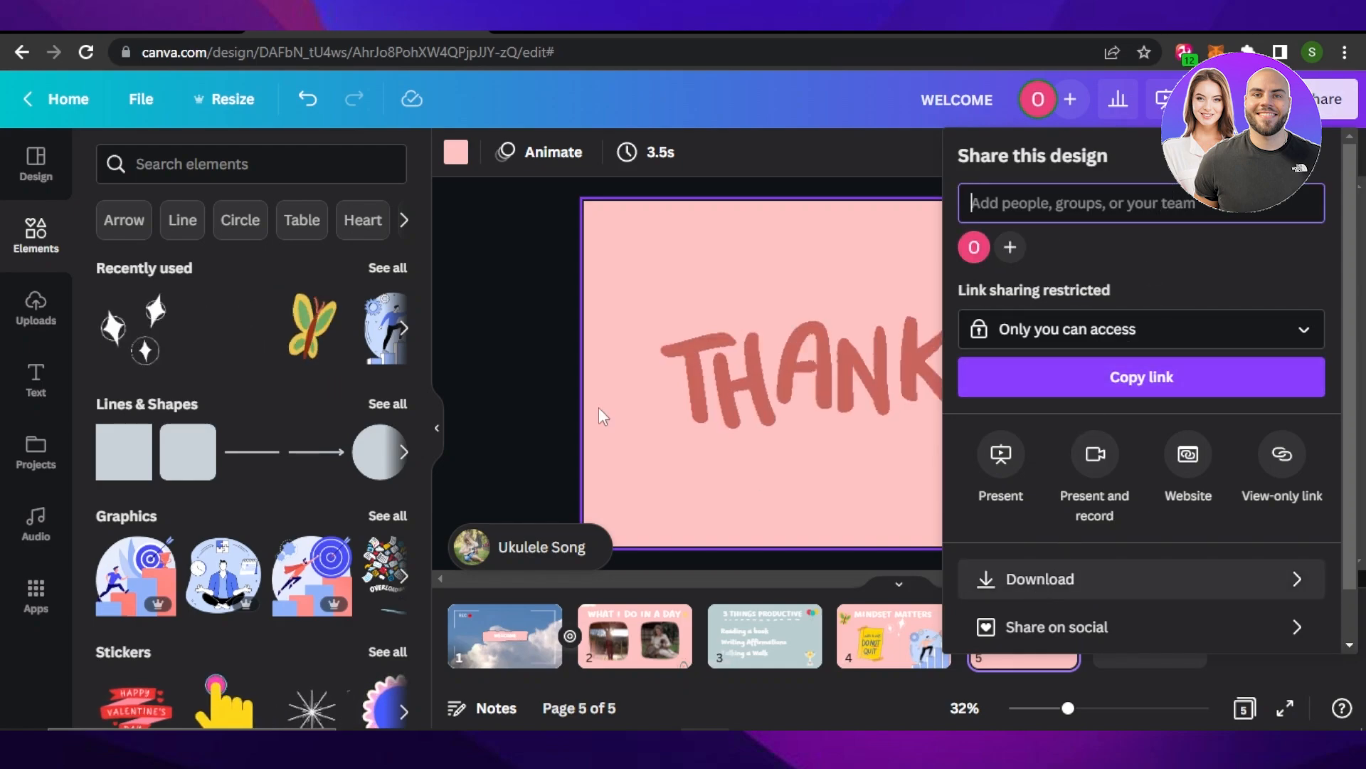
click(502, 315)
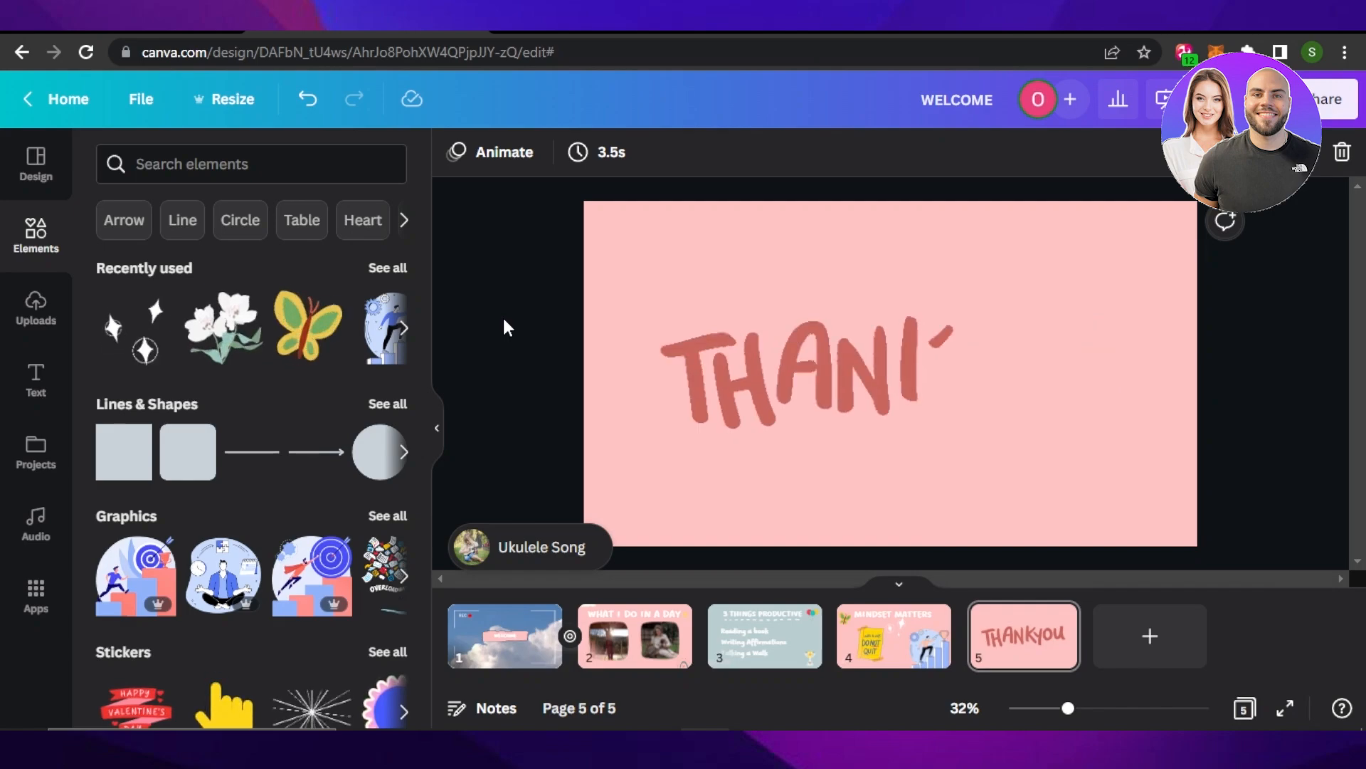
click(515, 652)
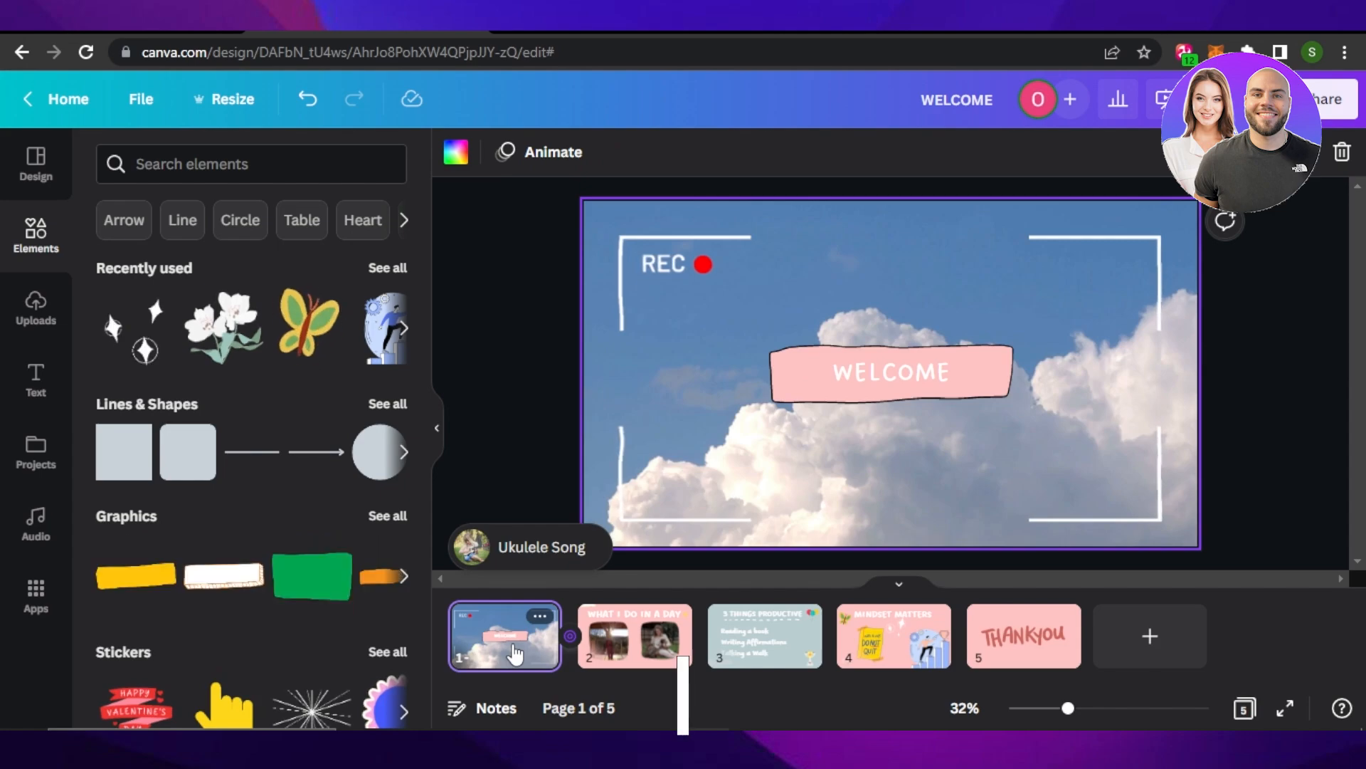
click(747, 652)
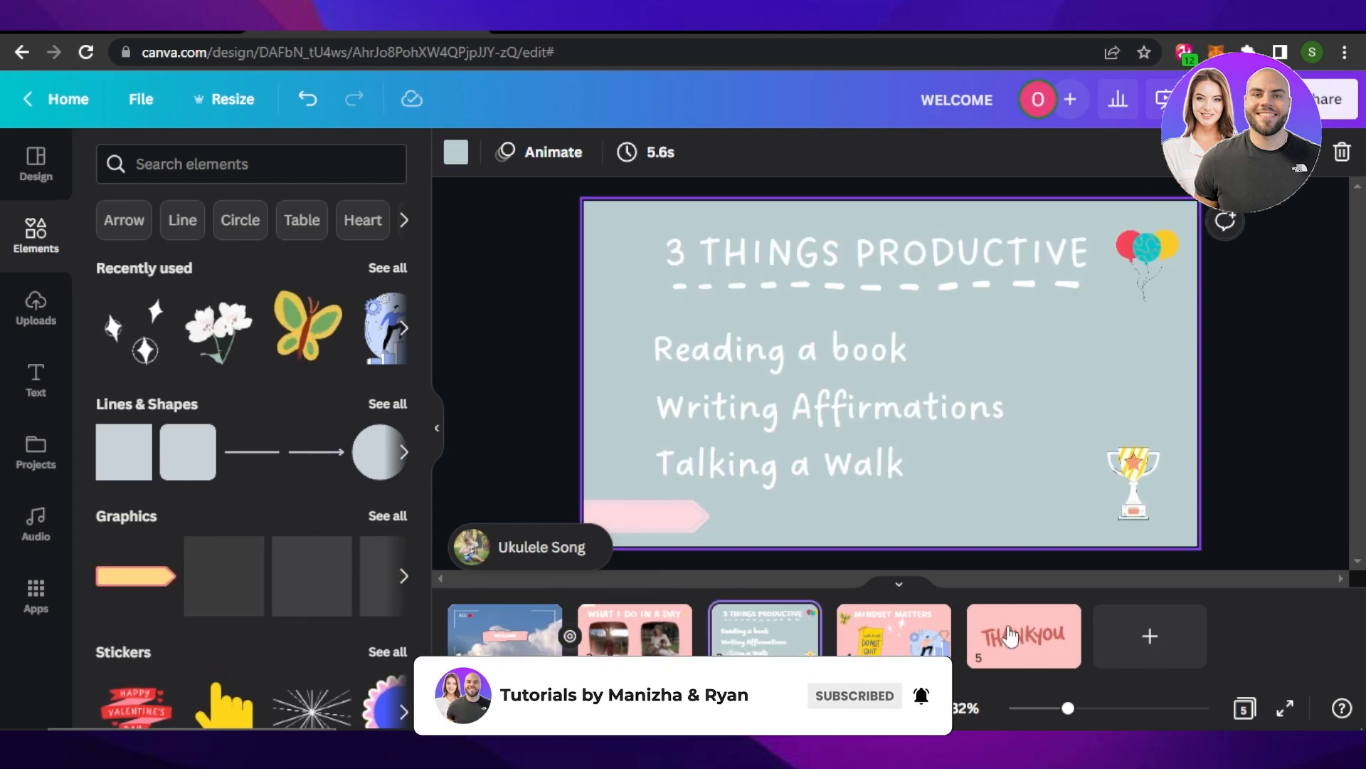